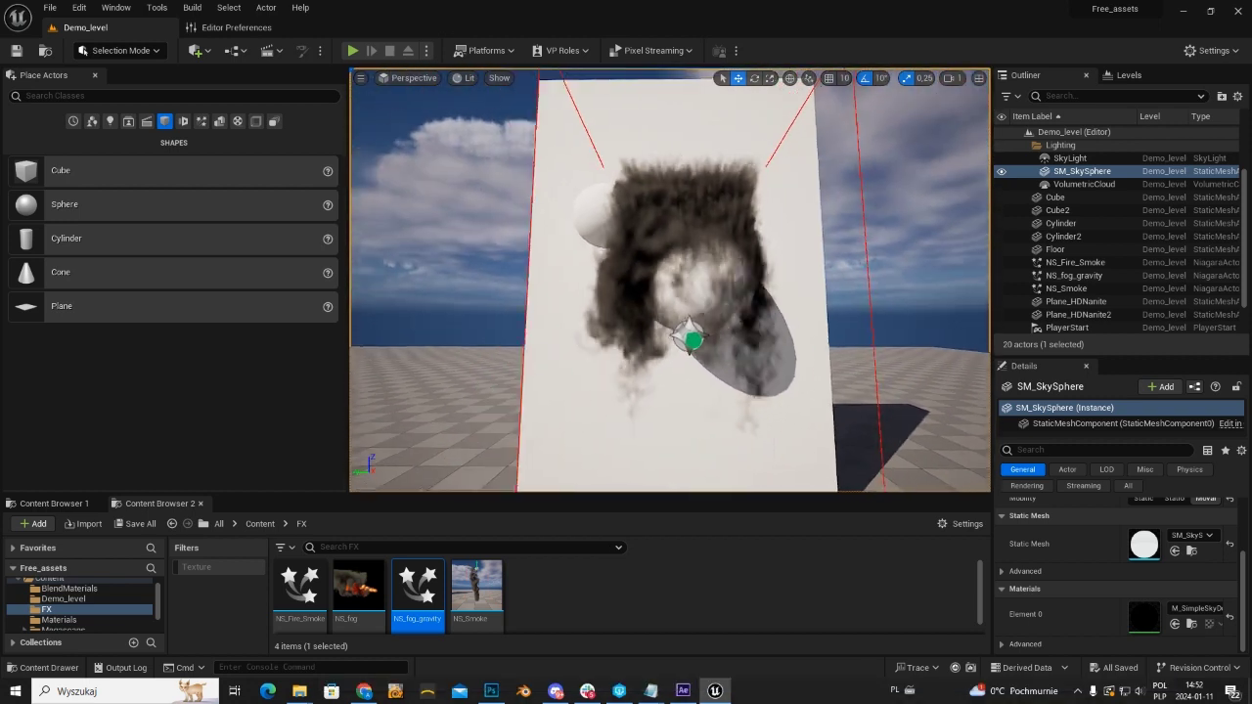
Drag Sphere2 down out of the smoke cloud to sit at the foot of the white wall
click(688, 281)
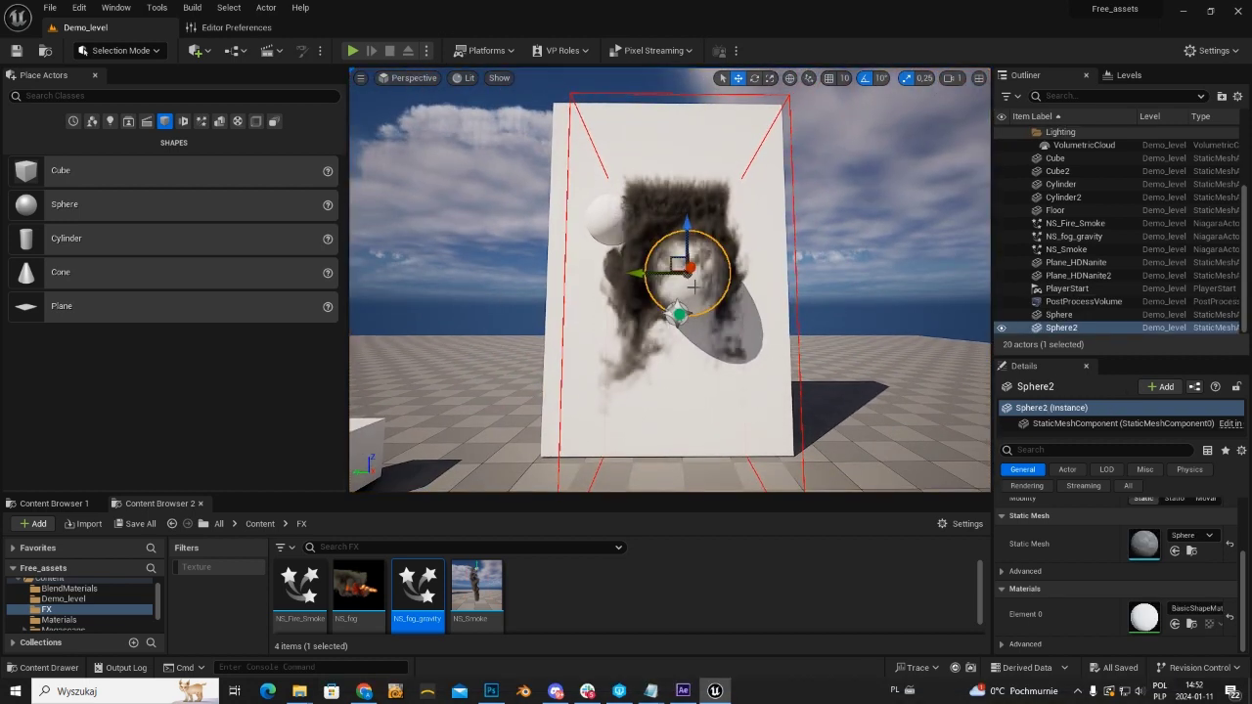
drag(646, 275, 711, 300)
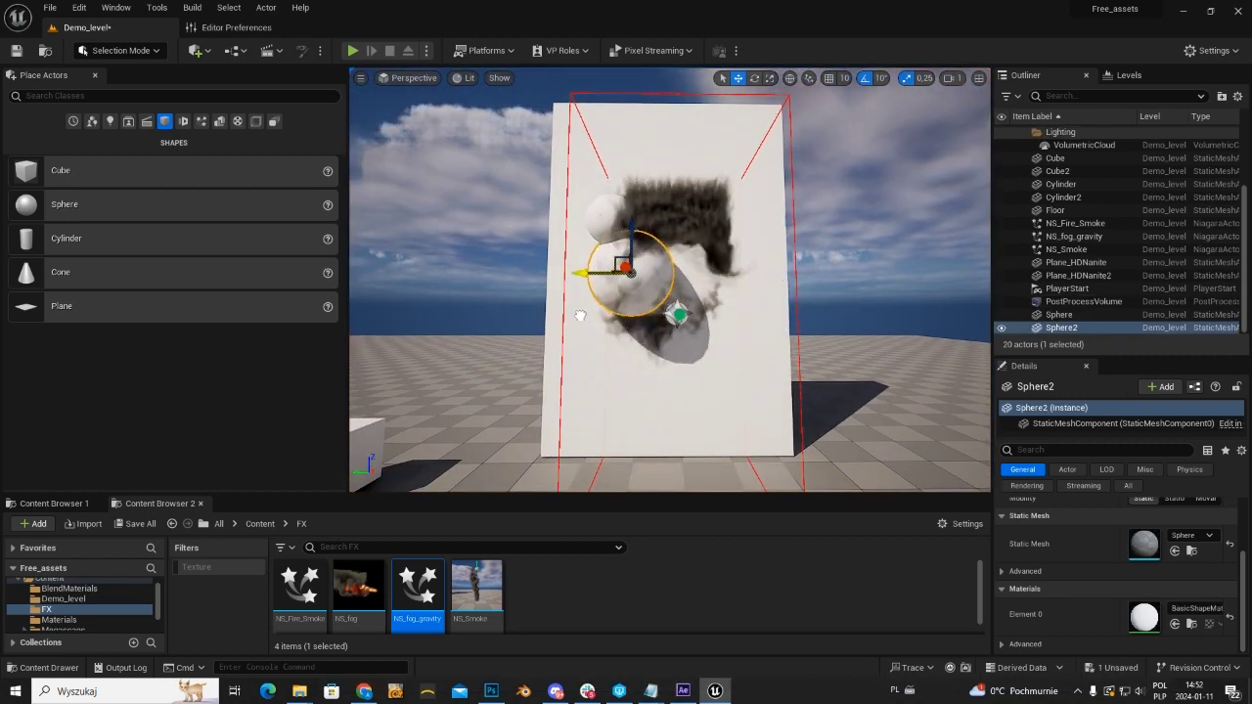
drag(530, 313, 660, 346)
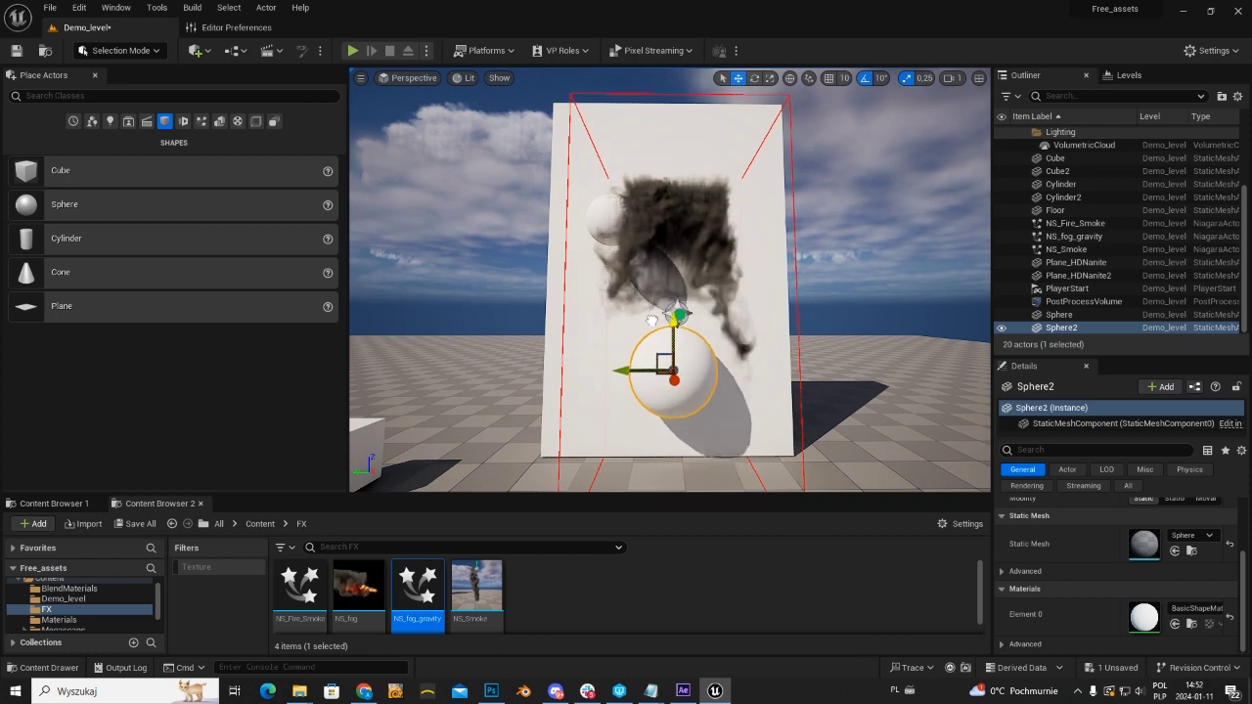
click(609, 213)
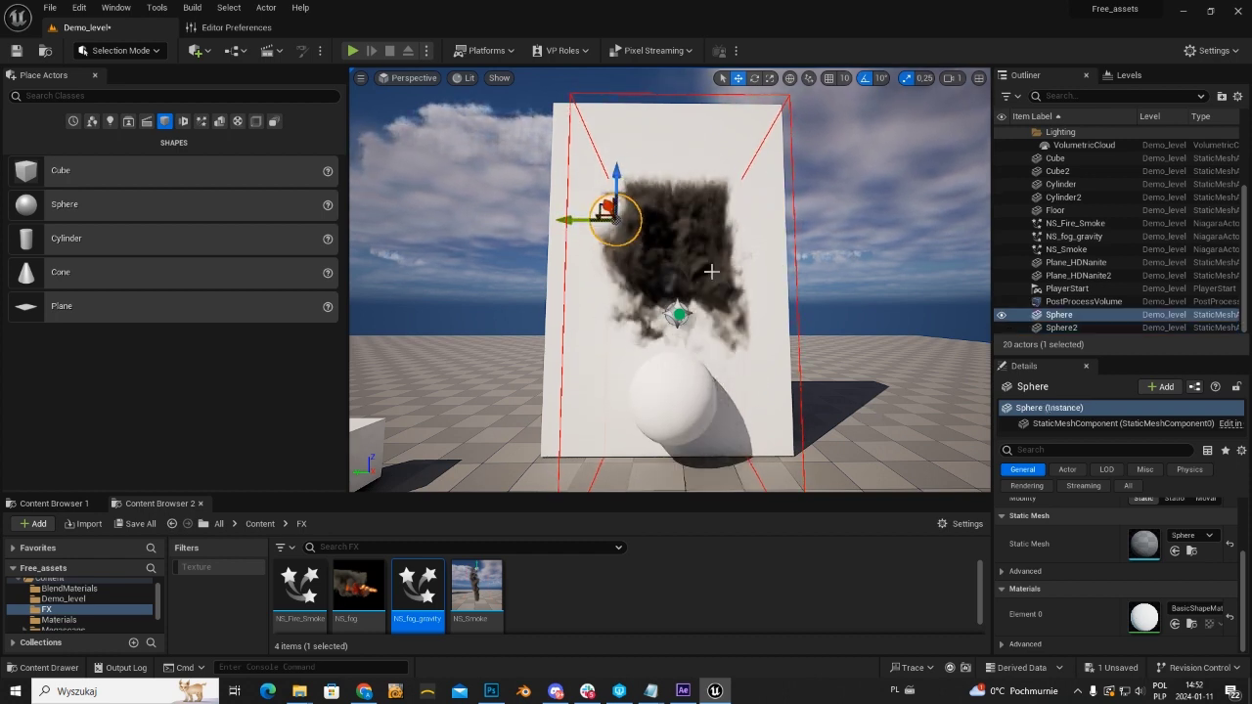
right_drag(711, 271, 741, 253)
Tilt the white wall (Cube2) 30° and slide it along its Y axis
click(741, 254)
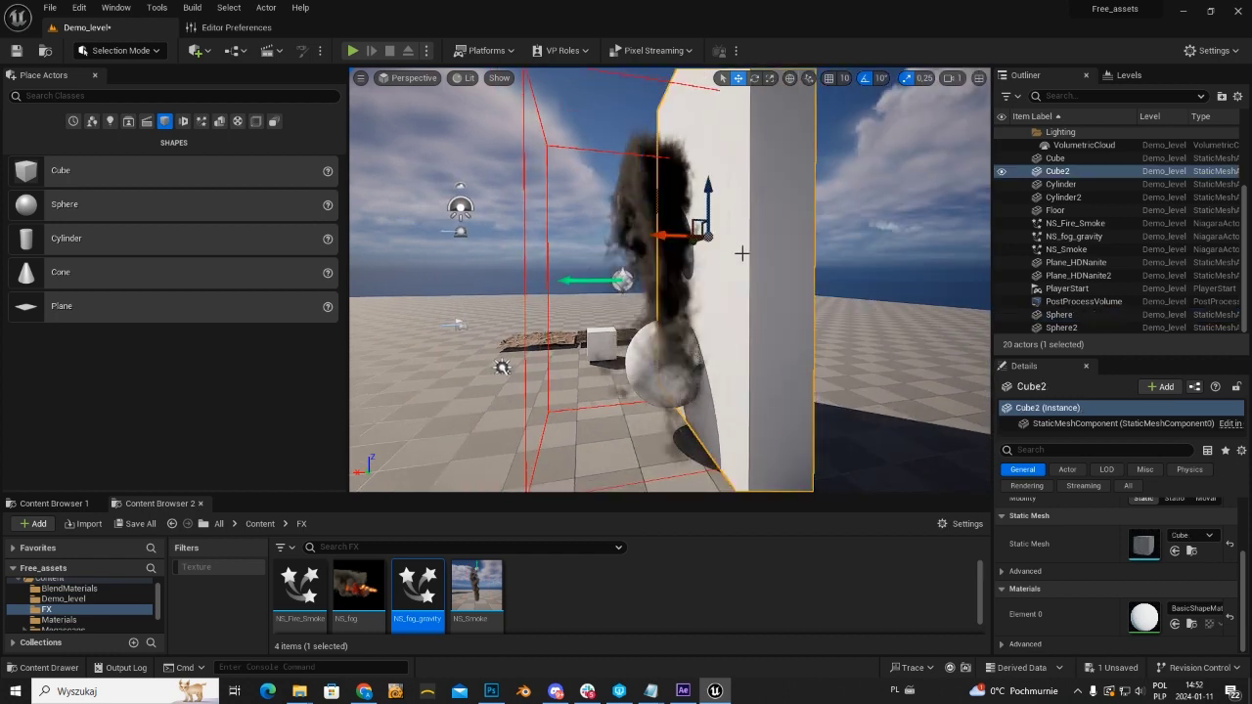
drag(662, 278, 646, 201)
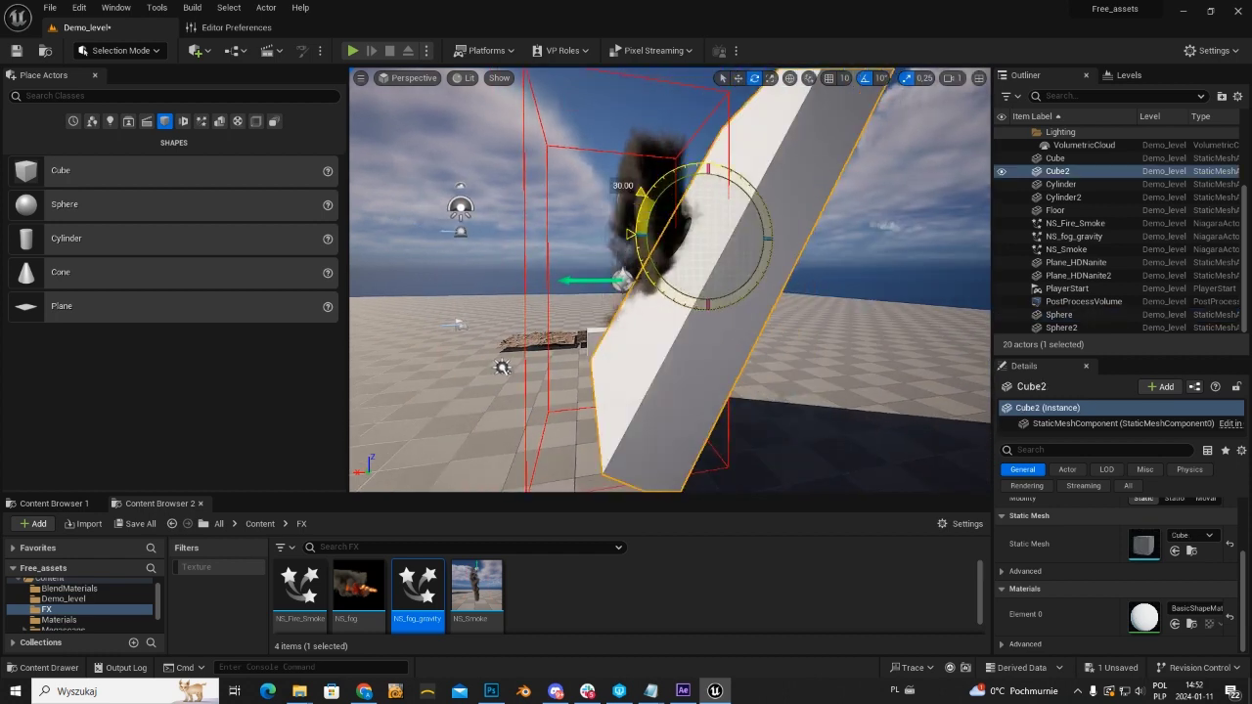
mouse_move(742, 253)
right_down()
mouse_move(741, 285)
mouse_move(796, 284)
right_up()
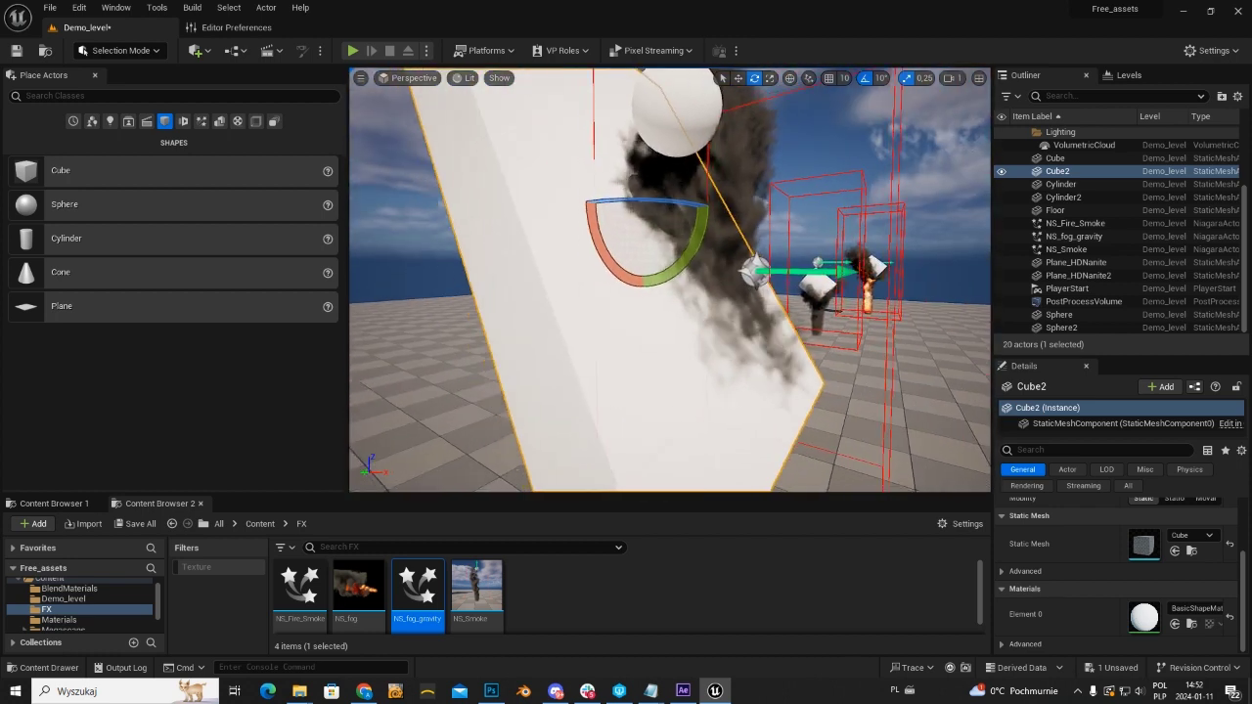
key(w)
mouse_move(693, 234)
mouse_down()
mouse_move(751, 281)
mouse_move(665, 281)
mouse_up()
Rotate the first cylinder to a steeper tilt among the smoke
mouse_move(765, 284)
right_down()
mouse_move(685, 294)
mouse_move(689, 284)
right_up()
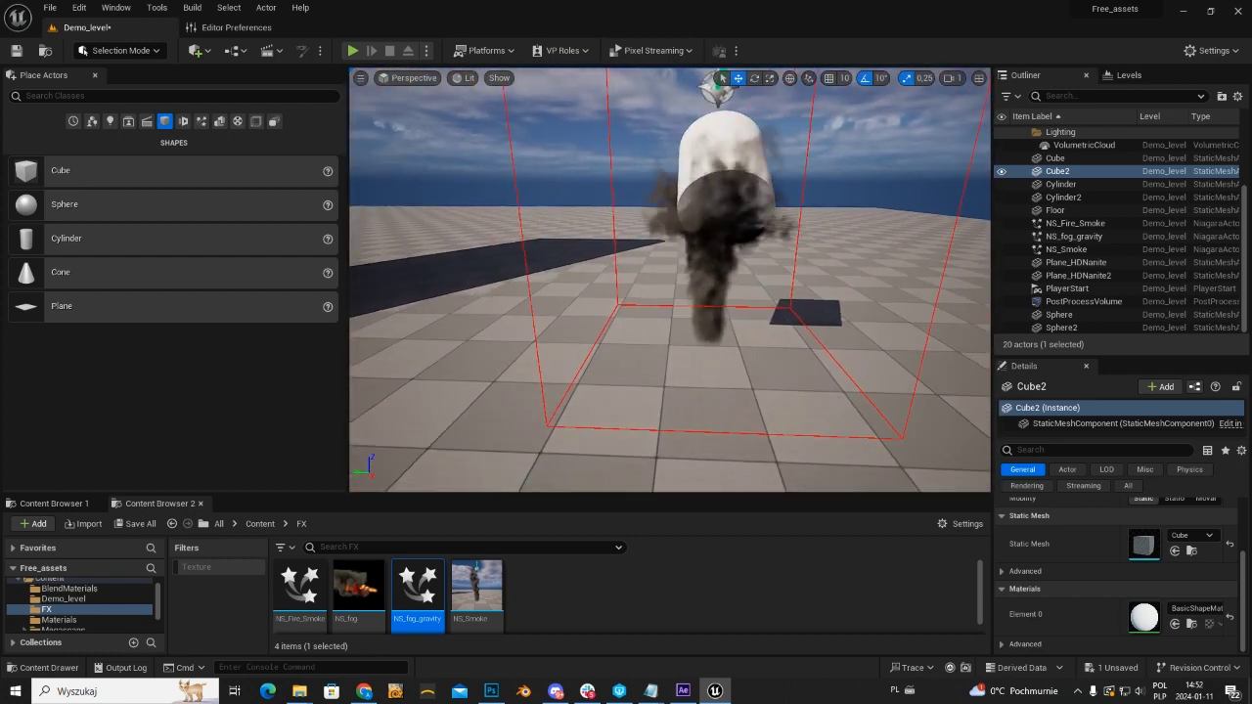
click(714, 206)
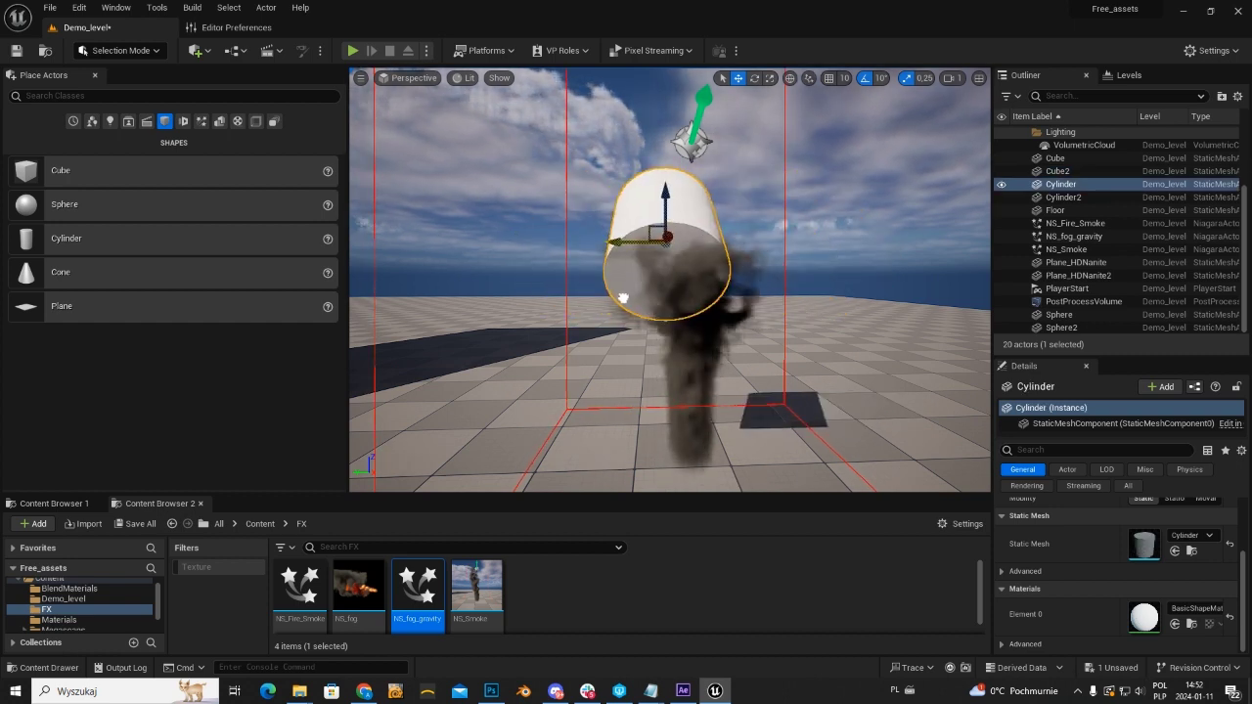
alt+drag(623, 299, 765, 276)
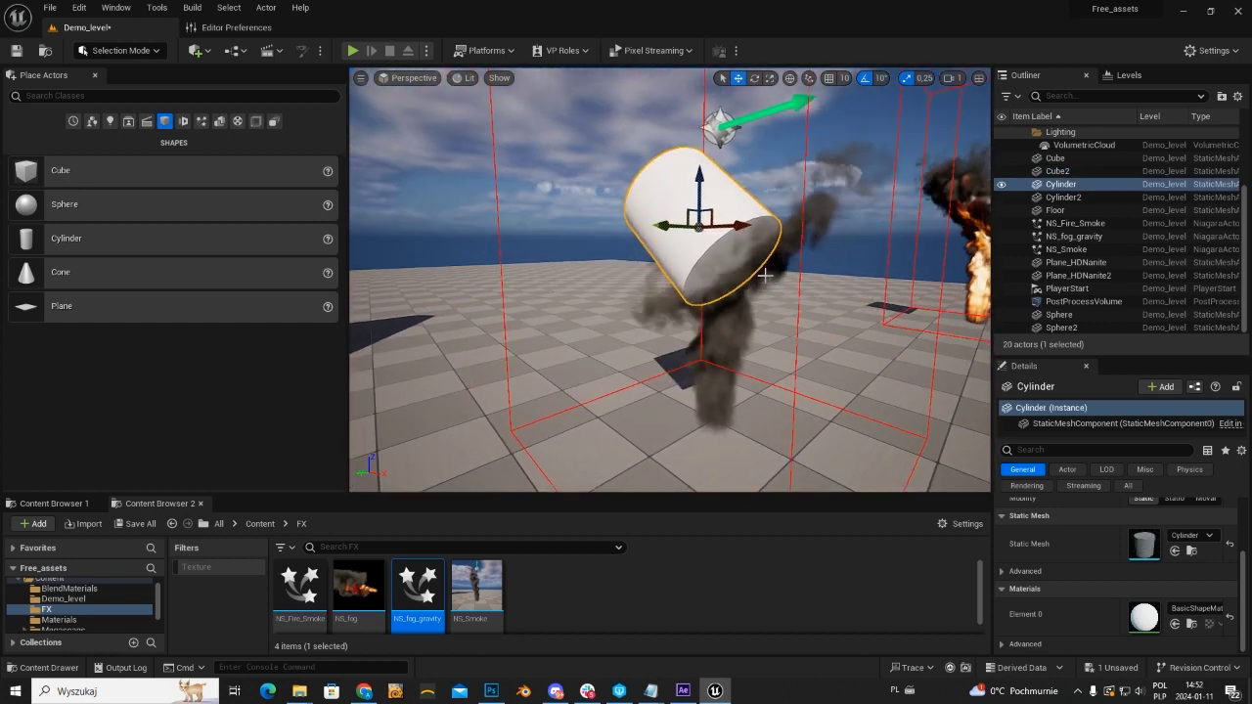
key(e)
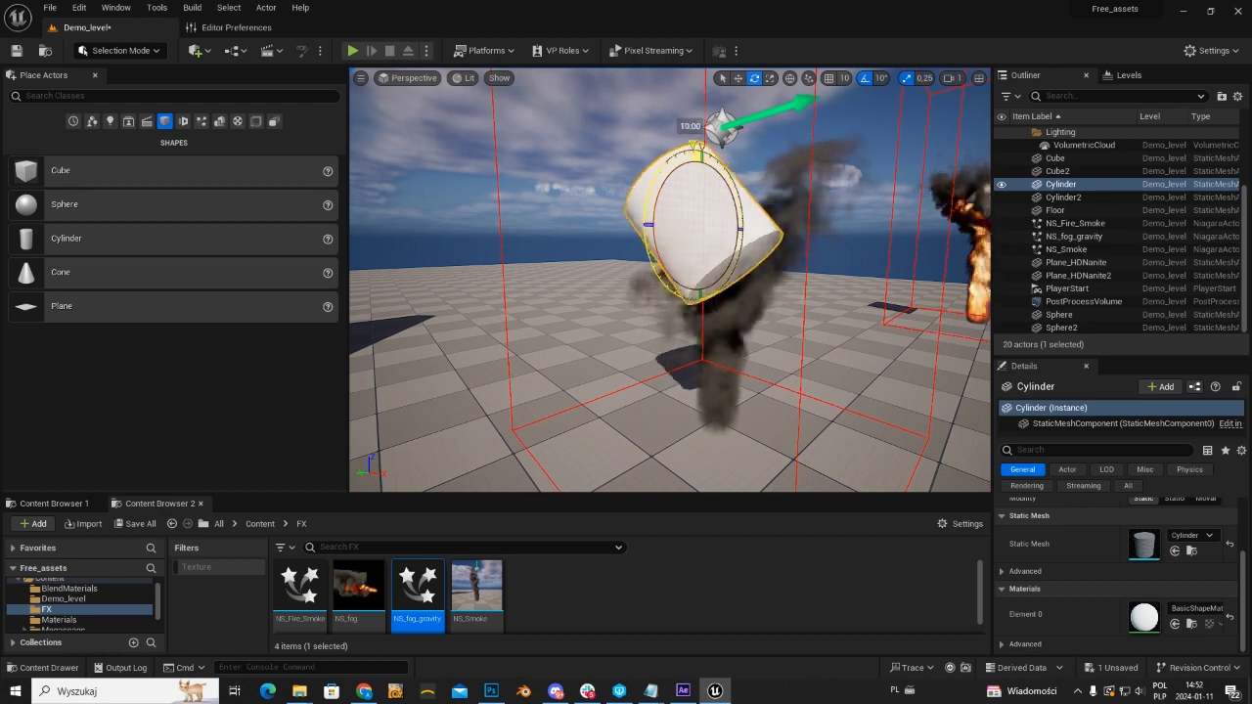
drag(697, 146, 744, 166)
mouse_move(626, 294)
alt+mouse_down()
mouse_move(548, 294)
mouse_move(704, 283)
alt+mouse_up()
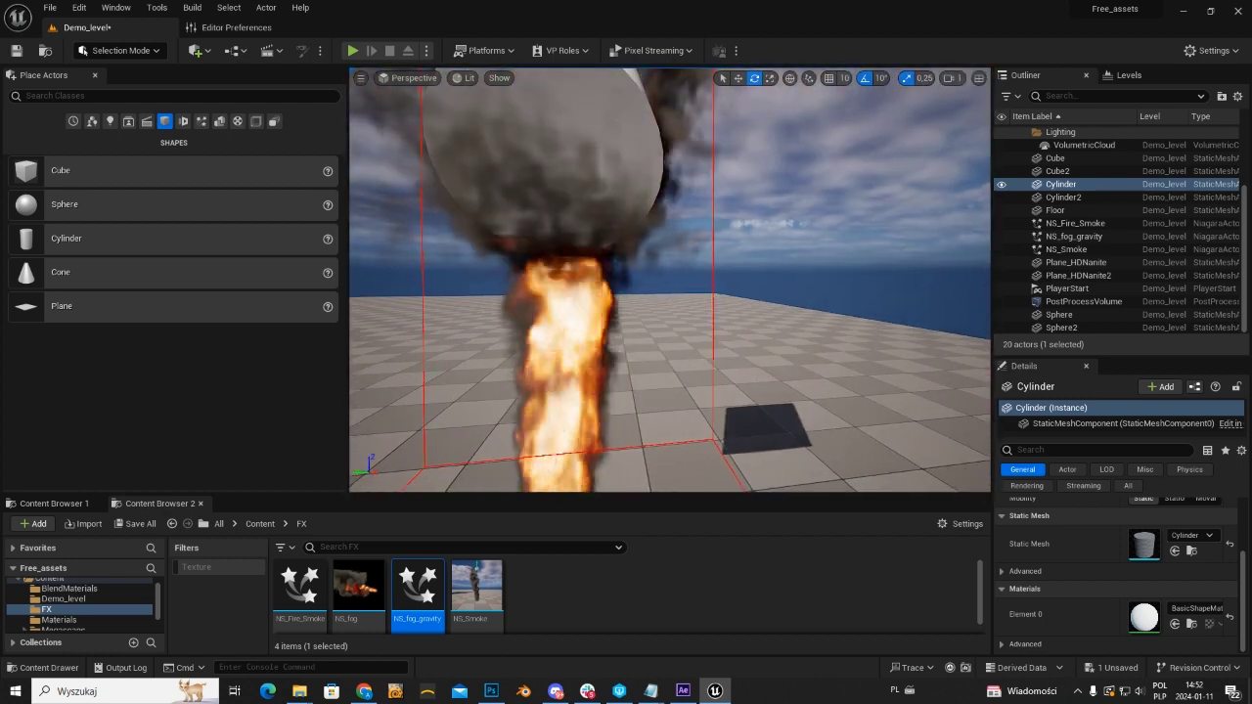
Rotate Cylinder2 about 70° and lower it onto the fire, shifted sideways
click(548, 146)
key(f)
mouse_move(626, 293)
alt+mouse_down()
mouse_move(722, 170)
mouse_move(684, 172)
alt+mouse_up()
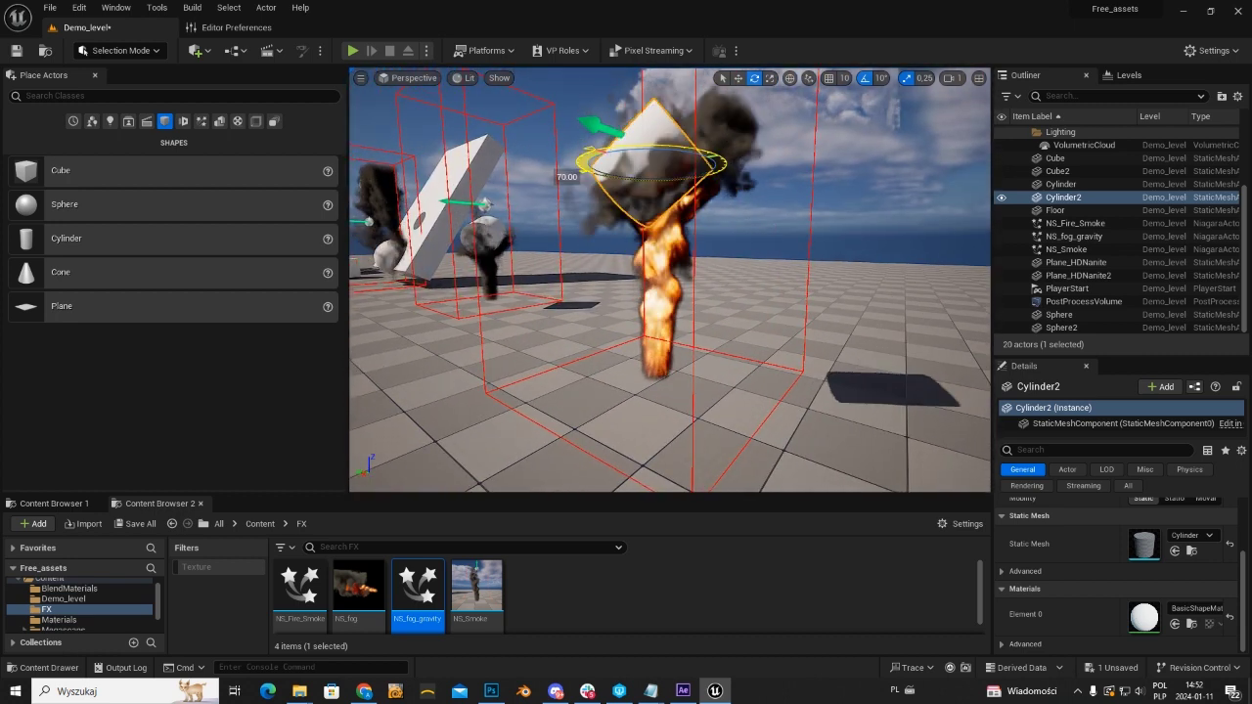
key(w)
mouse_move(653, 117)
mouse_down()
mouse_move(651, 241)
mouse_move(651, 181)
mouse_up()
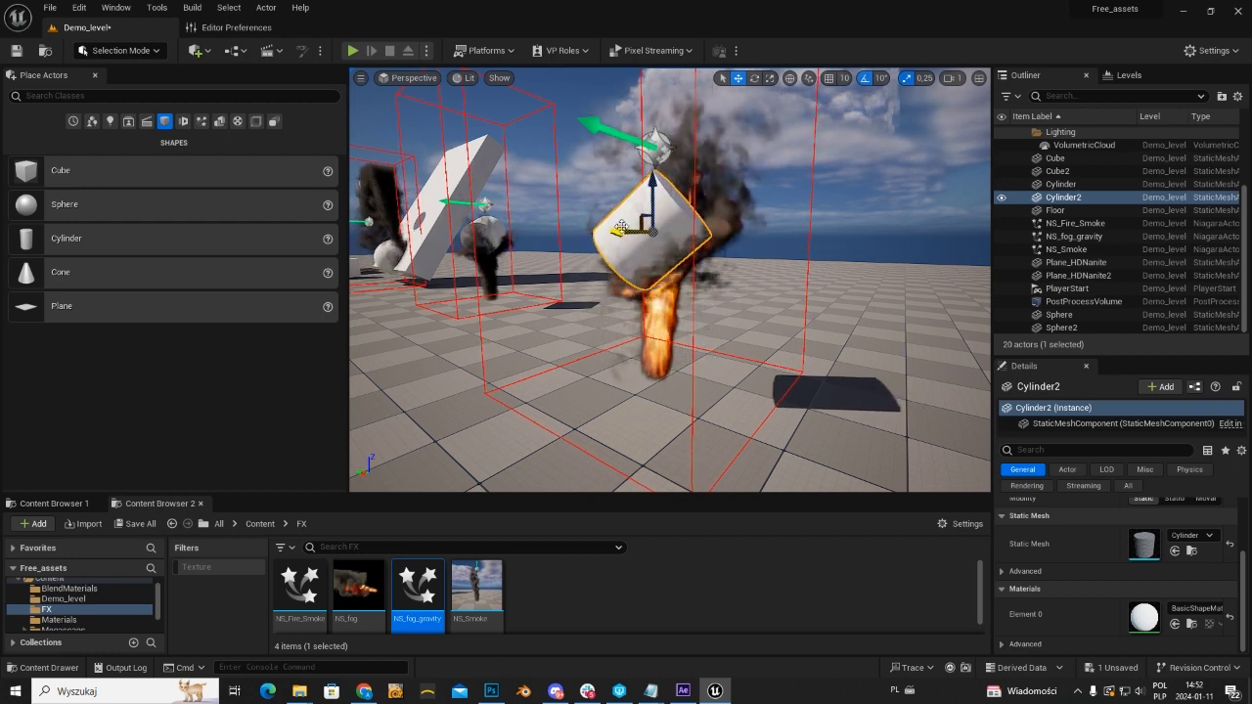
mouse_move(621, 228)
mouse_down()
mouse_move(688, 230)
mouse_move(620, 256)
mouse_move(637, 254)
mouse_up()
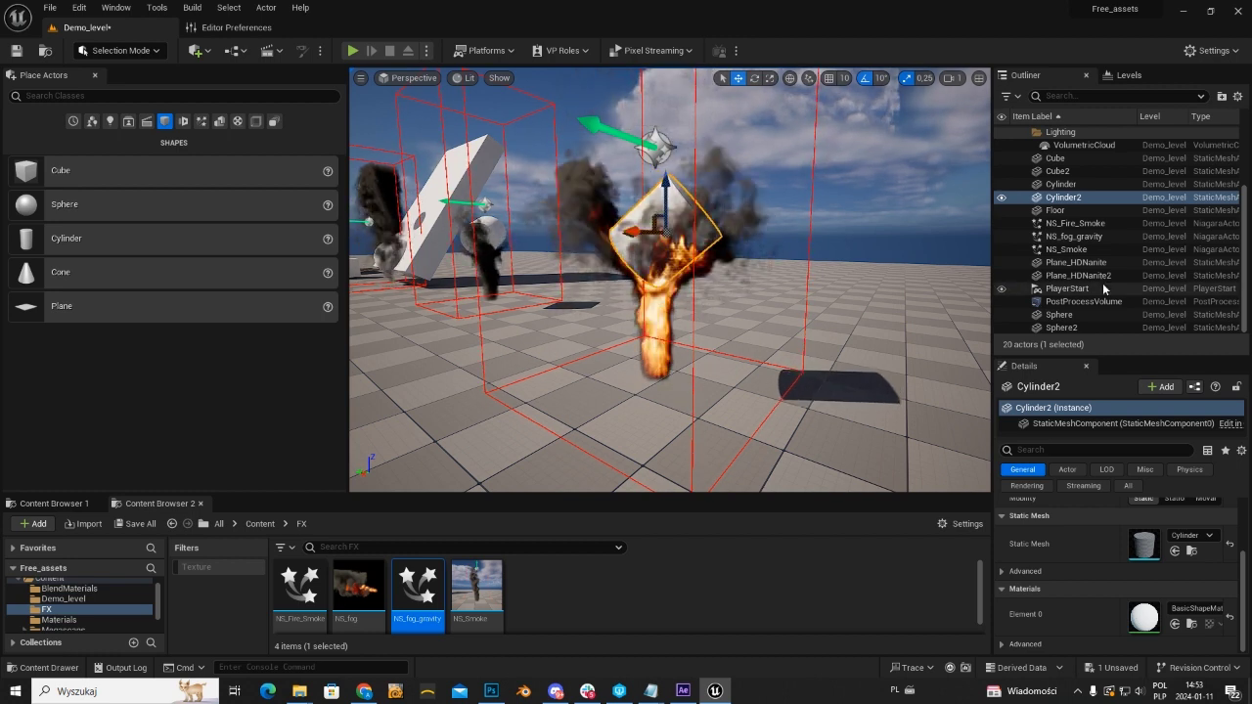
scroll(1101, 175, up, 2)
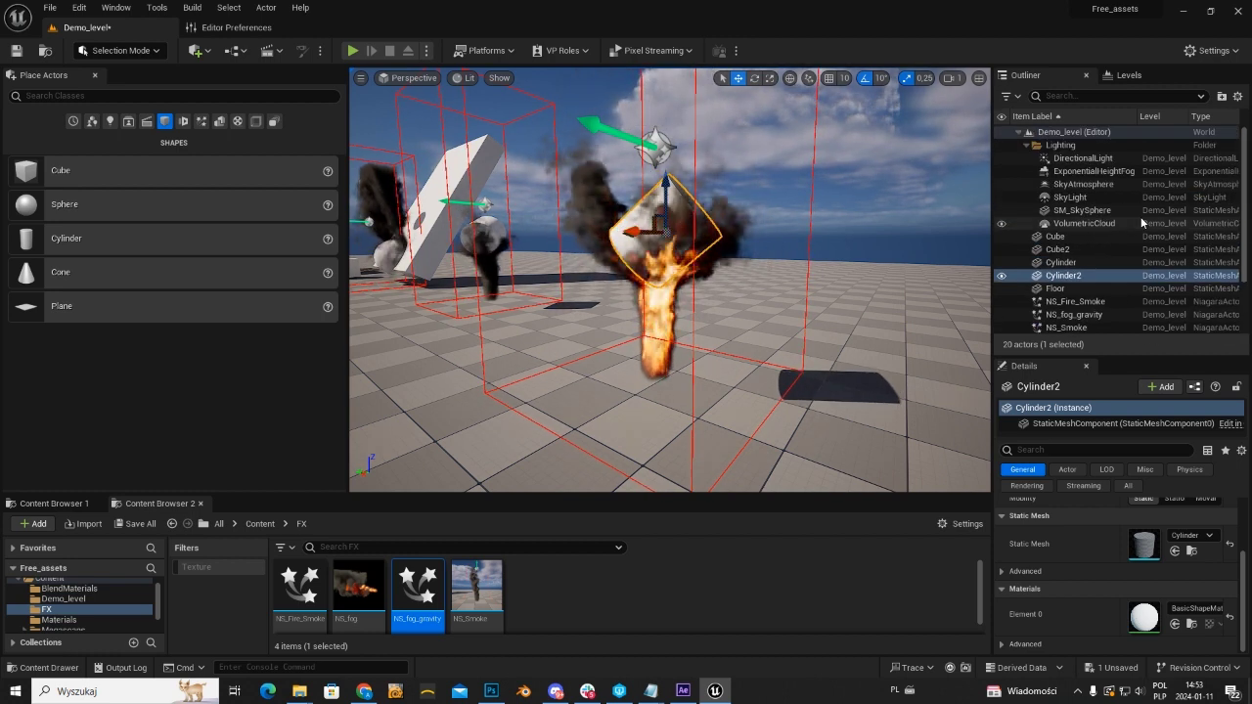
Rotate the DirectionalLight to 150° so the sun and shadows change direction
click(1106, 157)
right_drag(670, 279, 670, 278)
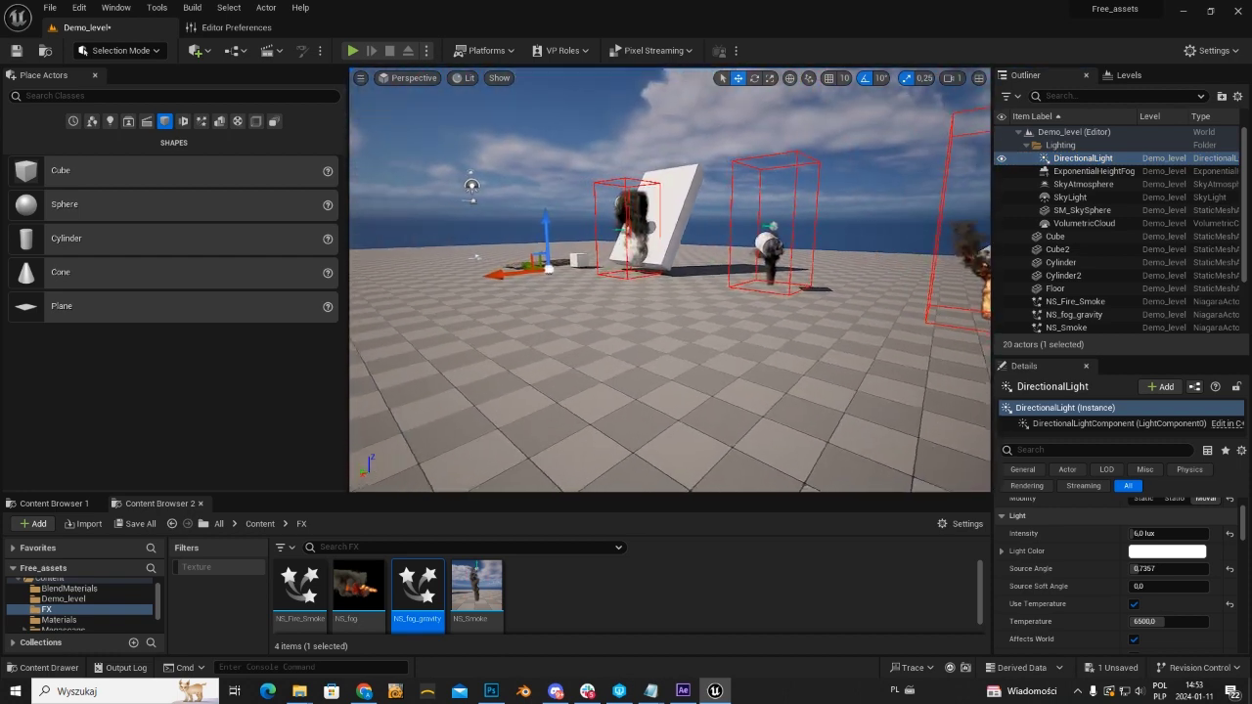
right_drag(523, 261, 523, 261)
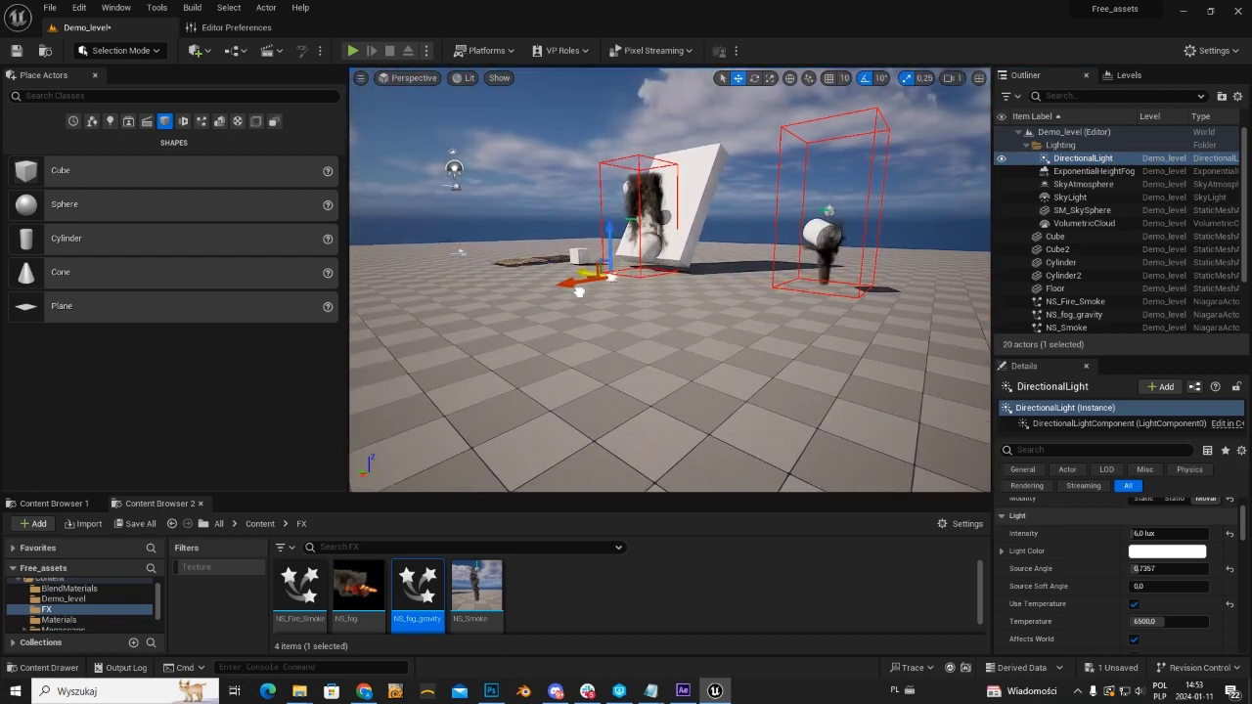
right_drag(670, 279, 670, 279)
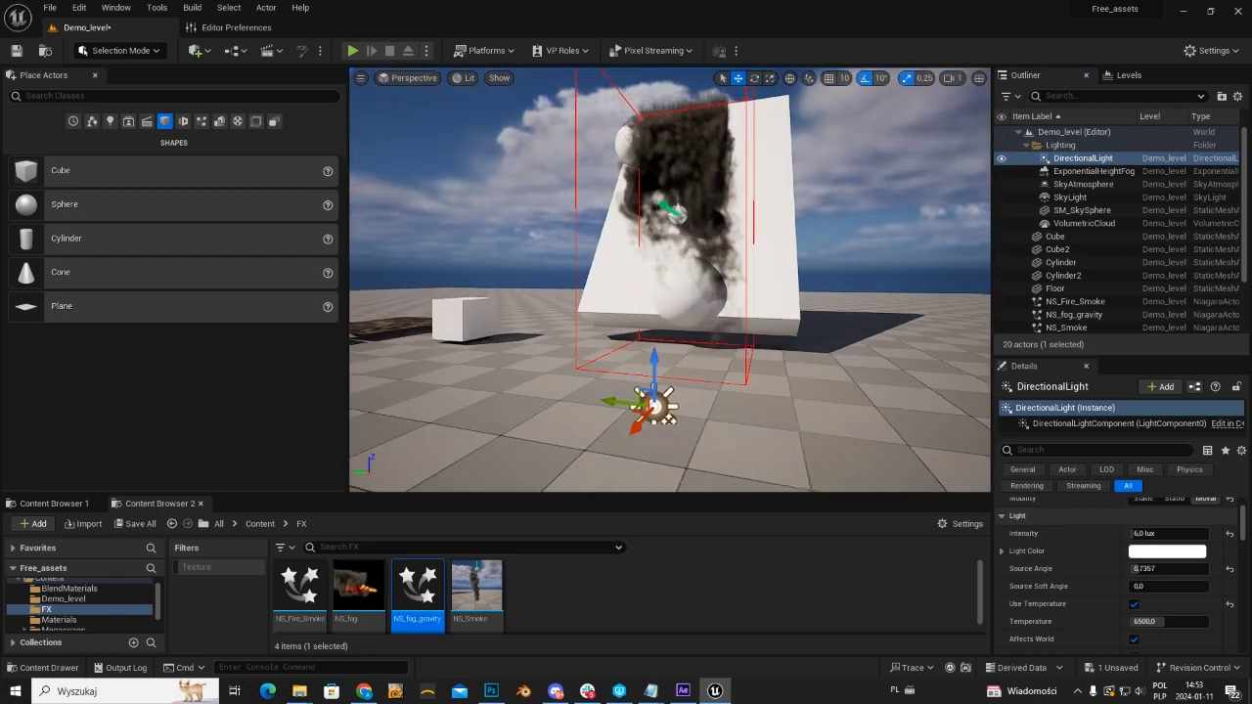
key(e)
mouse_move(684, 401)
mouse_down()
mouse_move(724, 355)
mouse_move(751, 362)
mouse_move(745, 401)
mouse_move(738, 360)
mouse_up()
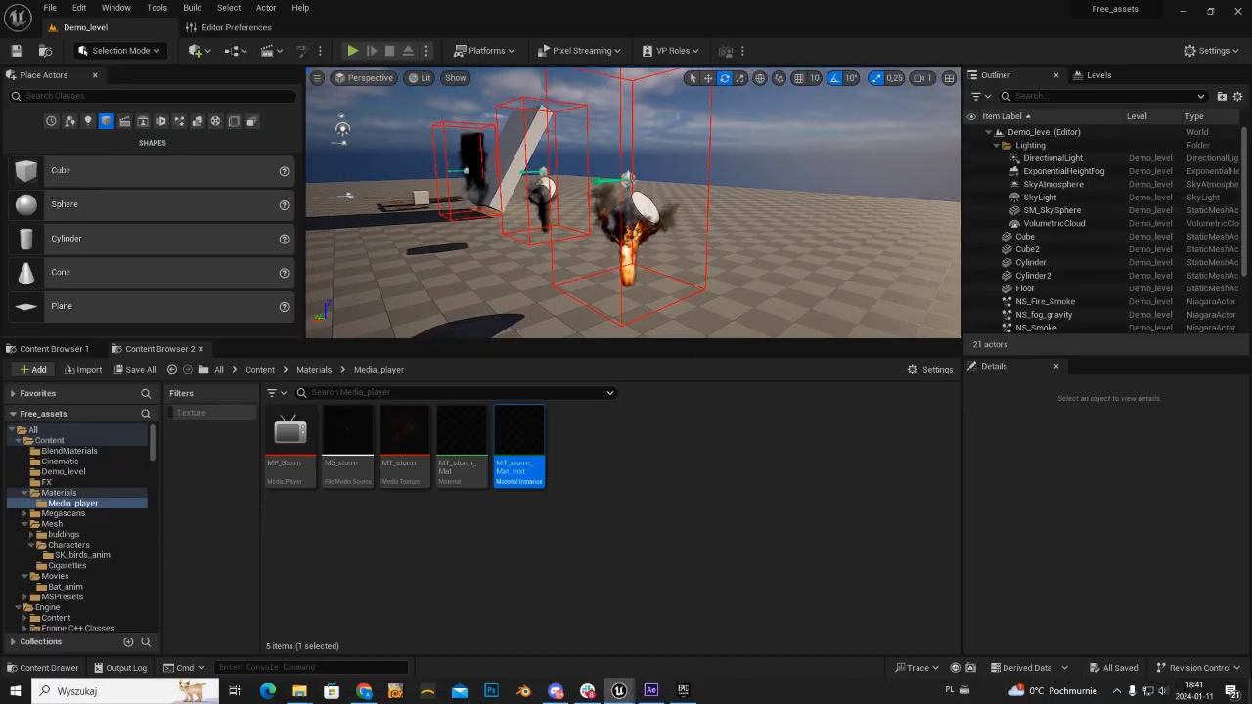
Place a second NS_Fire_Smoke effect, NS_Fire_Smoke2, on the ground from the FX folder
click(625, 181)
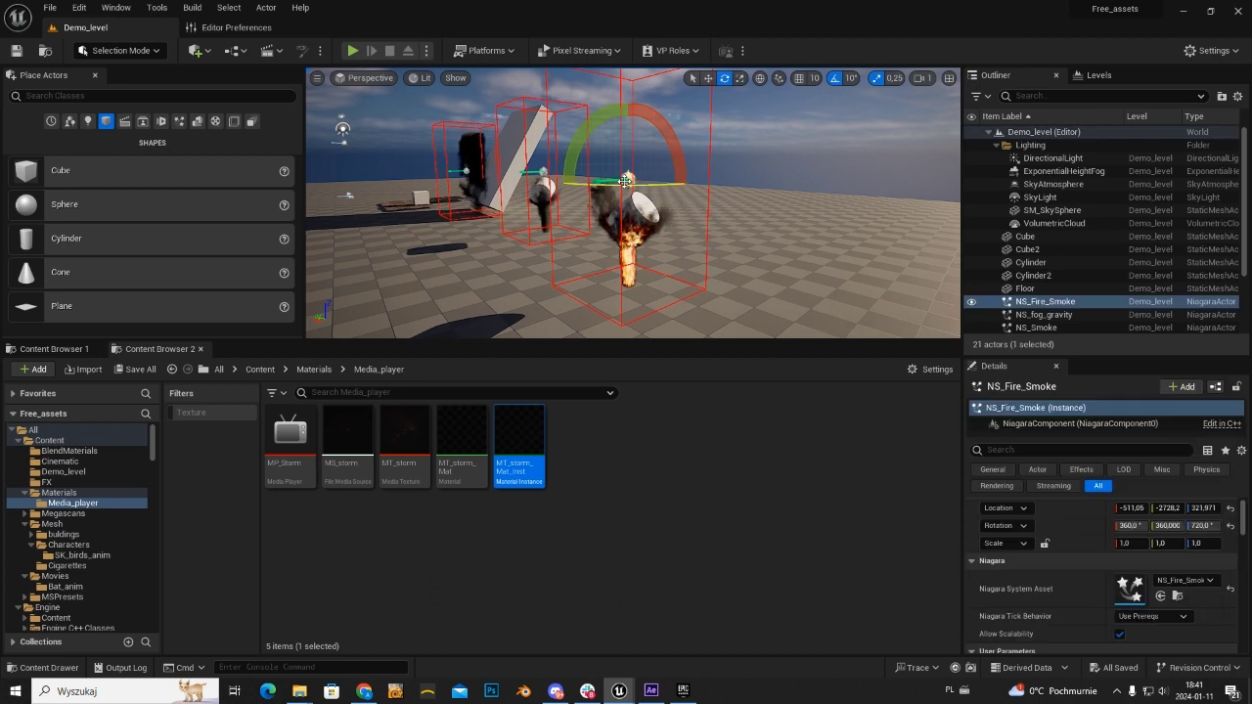
click(1176, 595)
drag(186, 417, 716, 282)
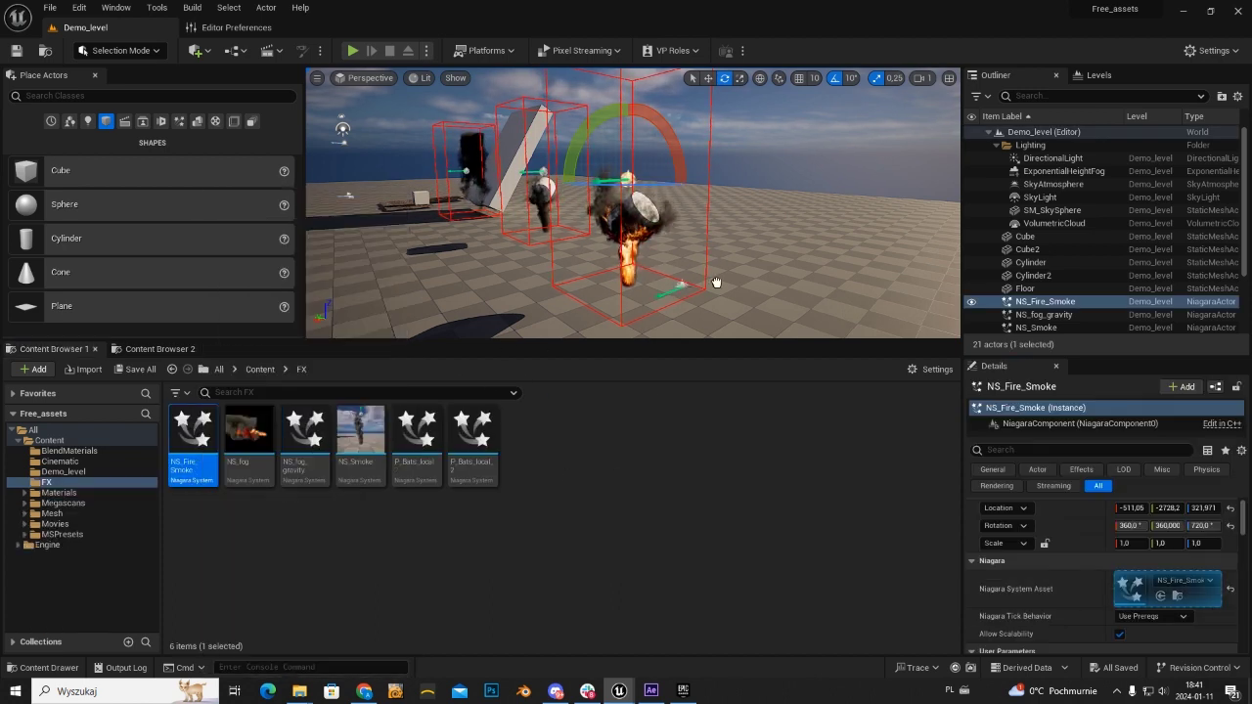
drag(791, 307, 791, 307)
right_drag(791, 307, 743, 293)
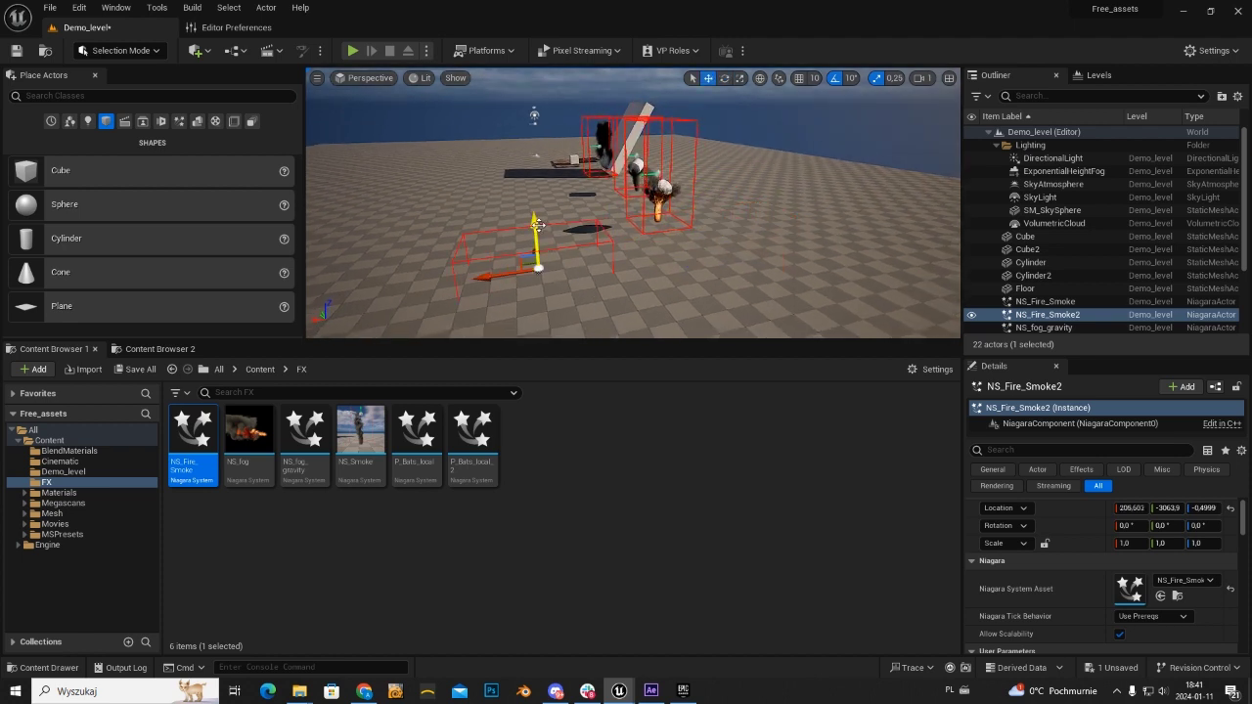
mouse_move(629, 265)
right_down()
mouse_move(646, 249)
mouse_move(635, 279)
mouse_move(732, 338)
right_up()
Set NS_Fire_Smoke2's WorldSpaceSize Z to 600, giving 300, 300, 600
scroll(1134, 587, down, 3)
text(300)
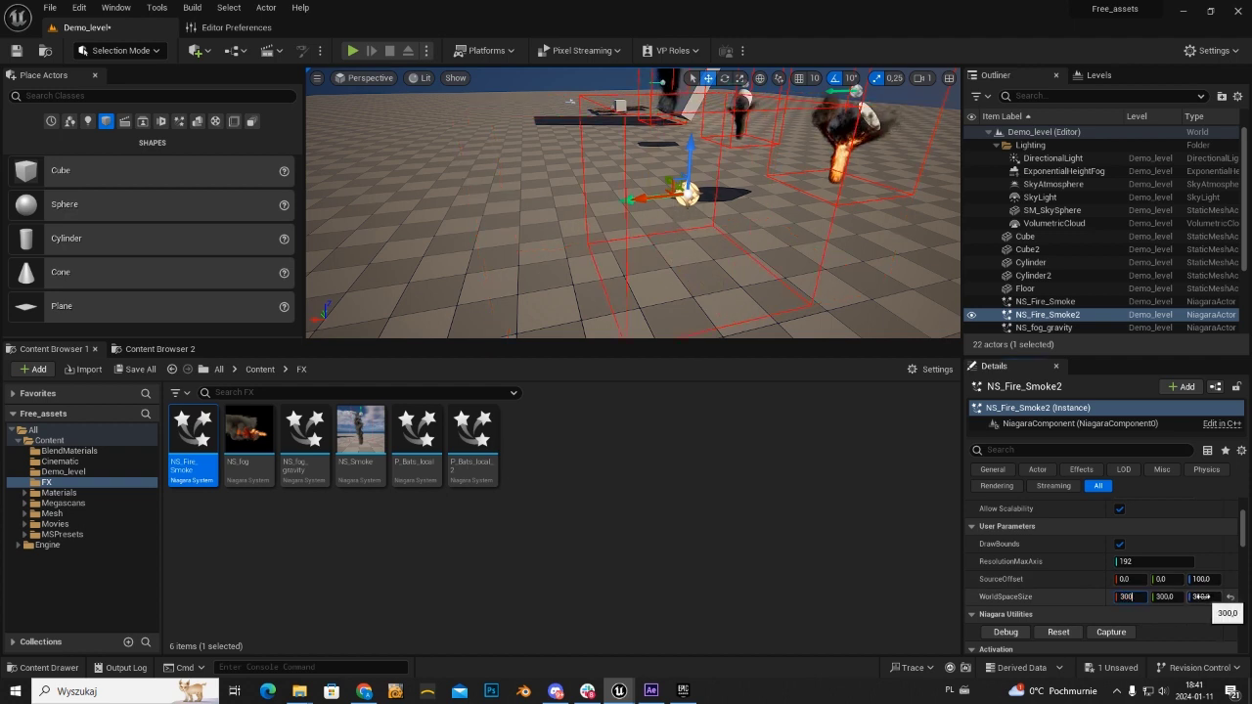
text(600)
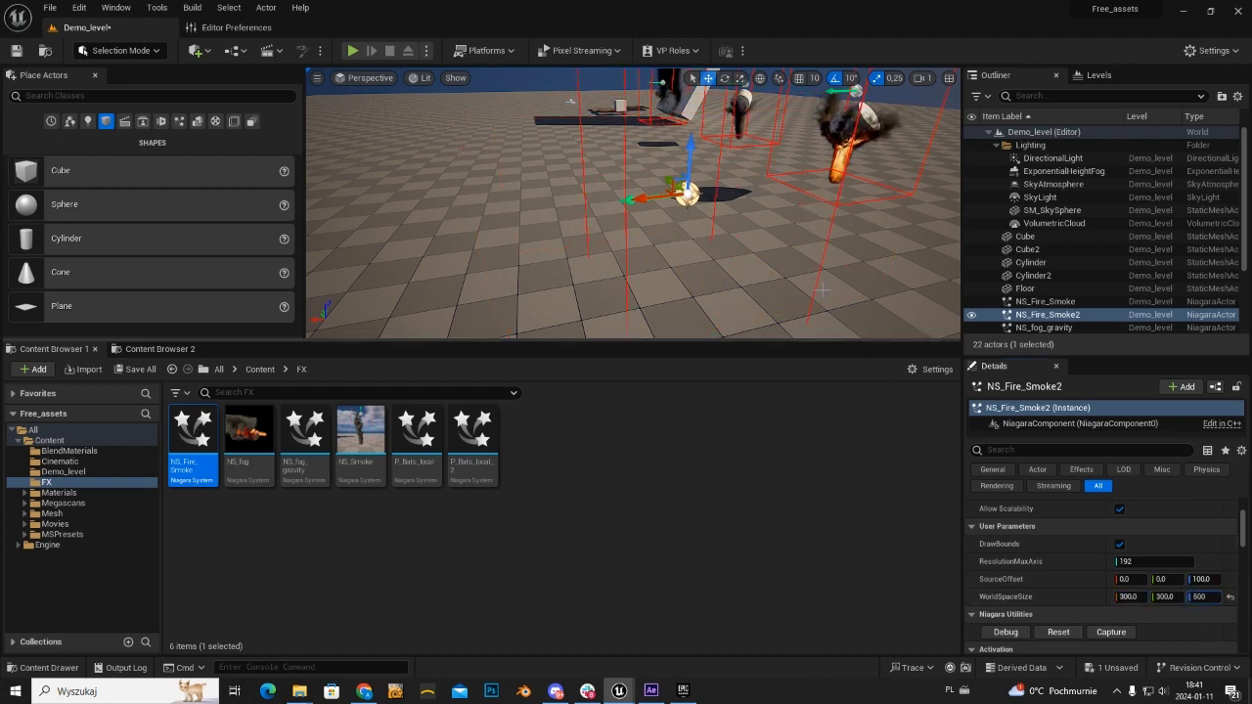
right_drag(636, 244, 636, 244)
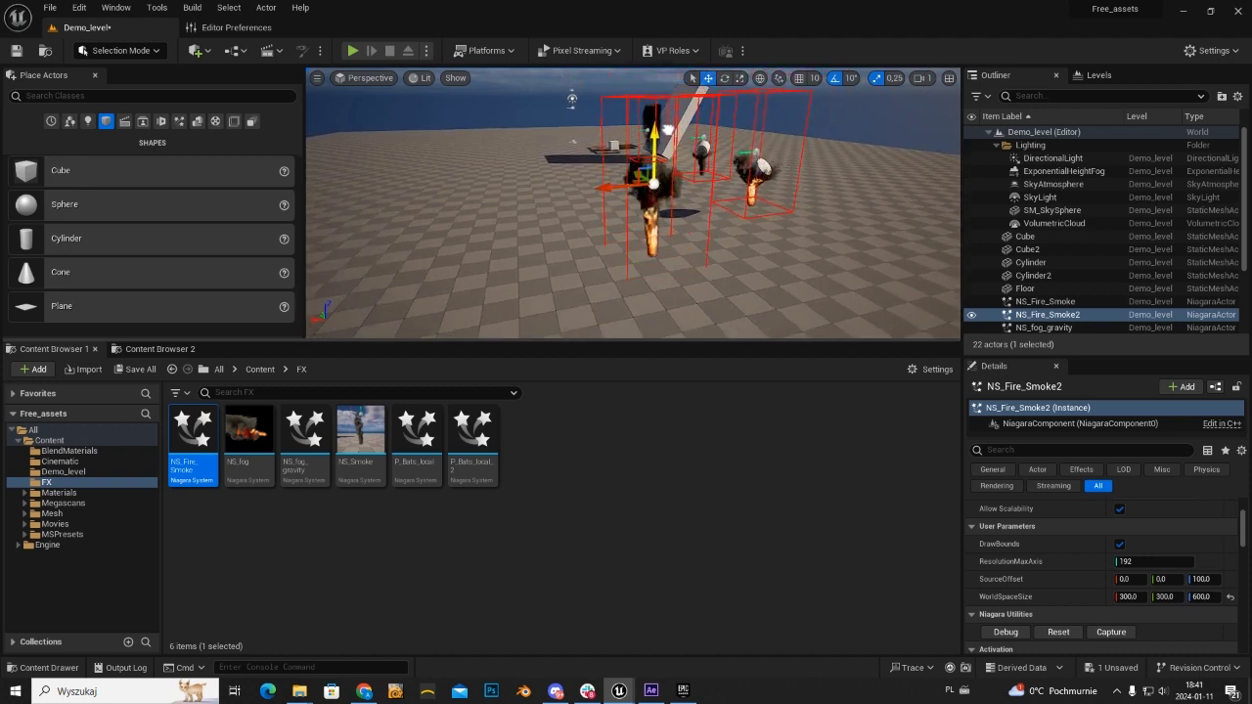
Duplicate the second cylinder as Cylinder3 and push it into the NS_Fire_Smoke2 fire
click(761, 168)
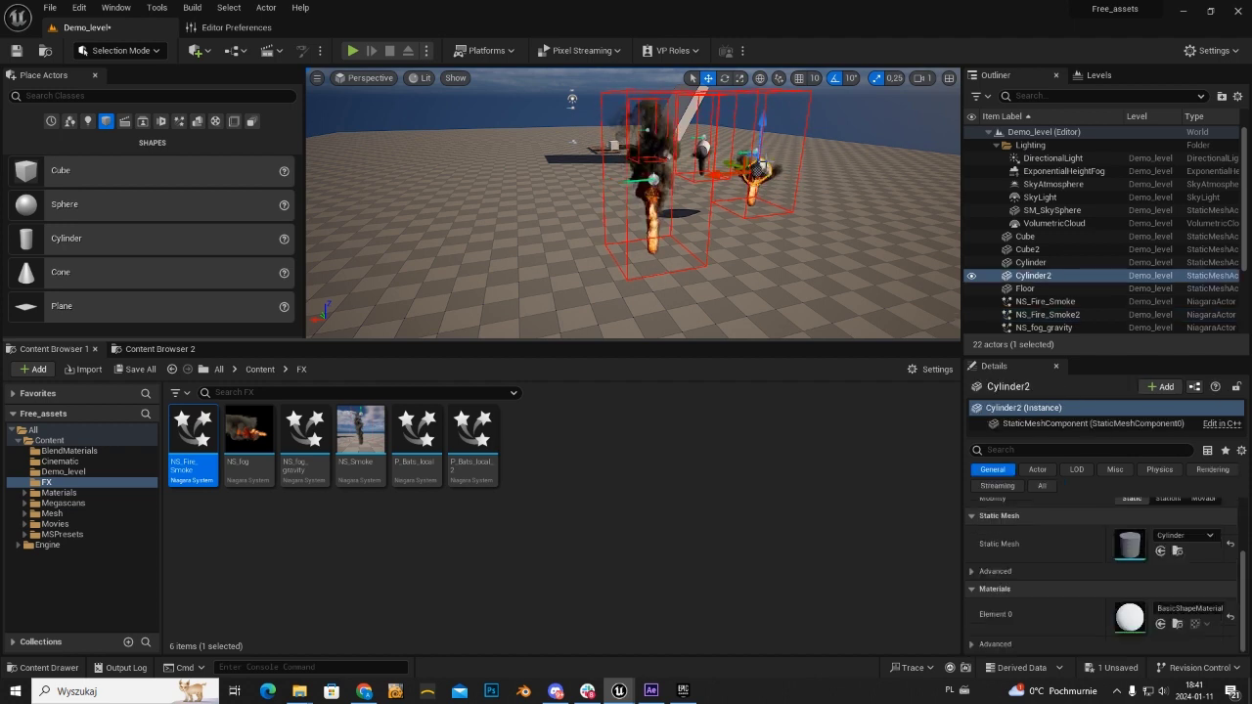
alt+drag(729, 174, 606, 217)
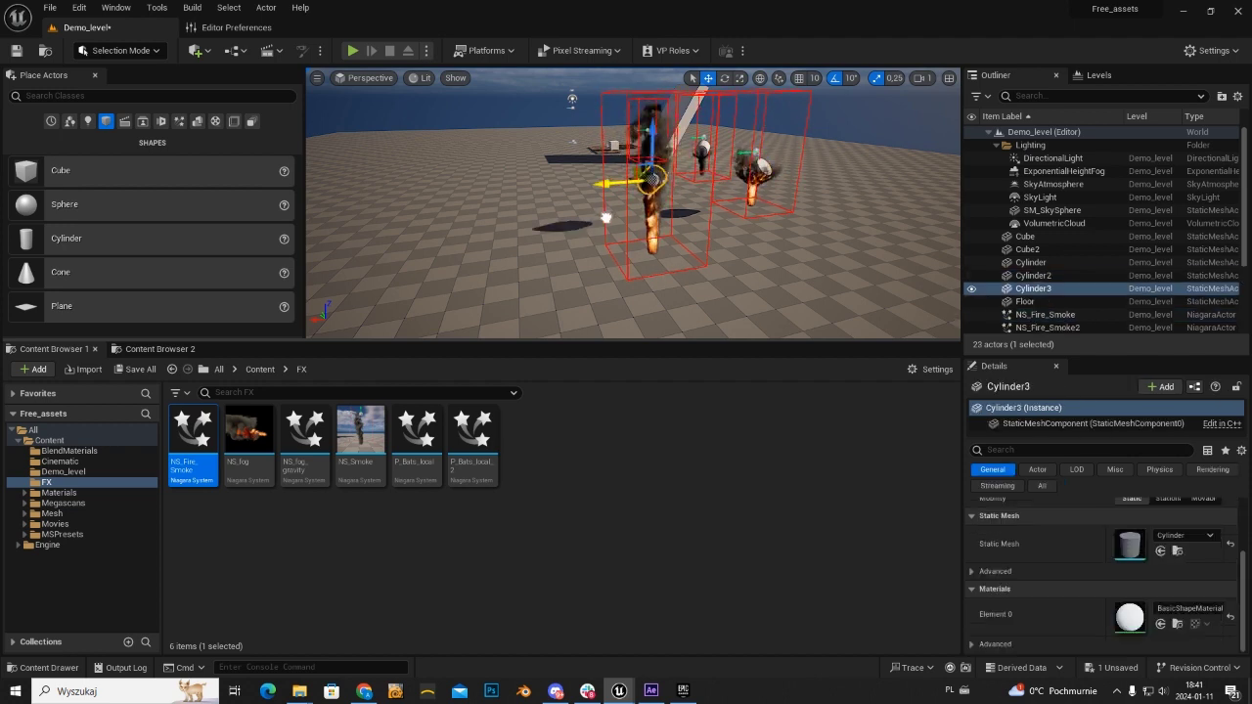
right_drag(544, 231, 521, 204)
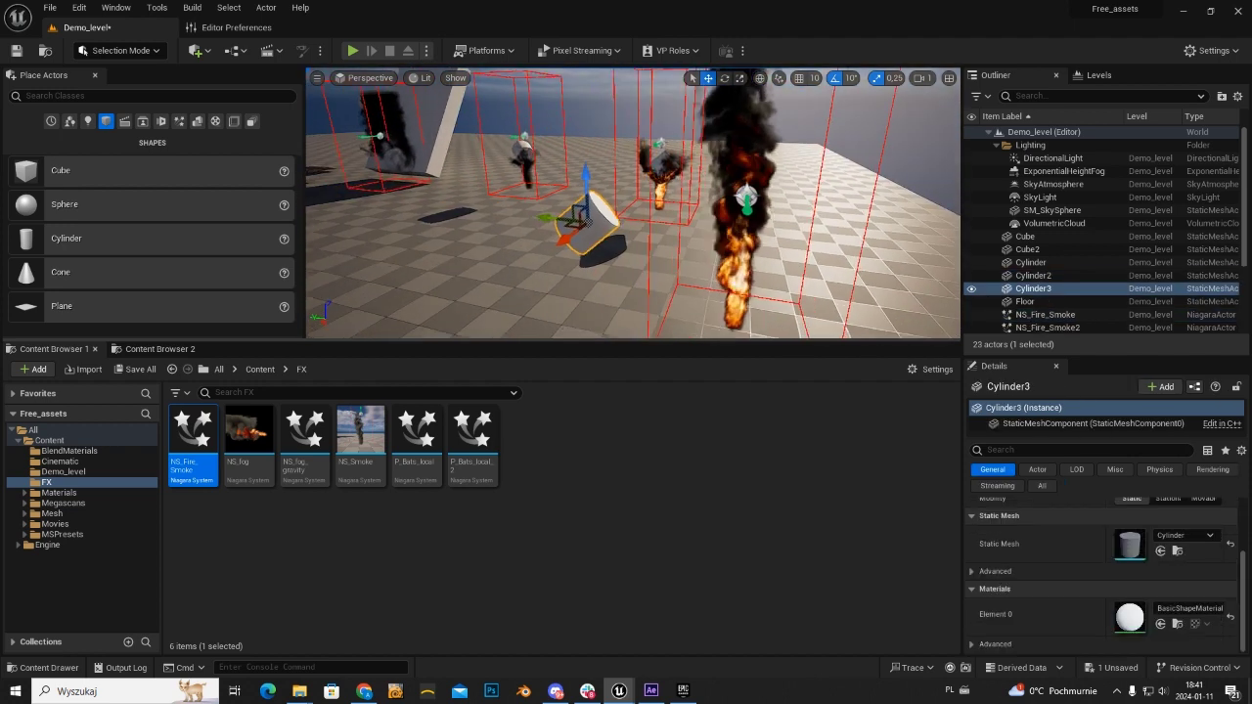
drag(583, 205, 690, 212)
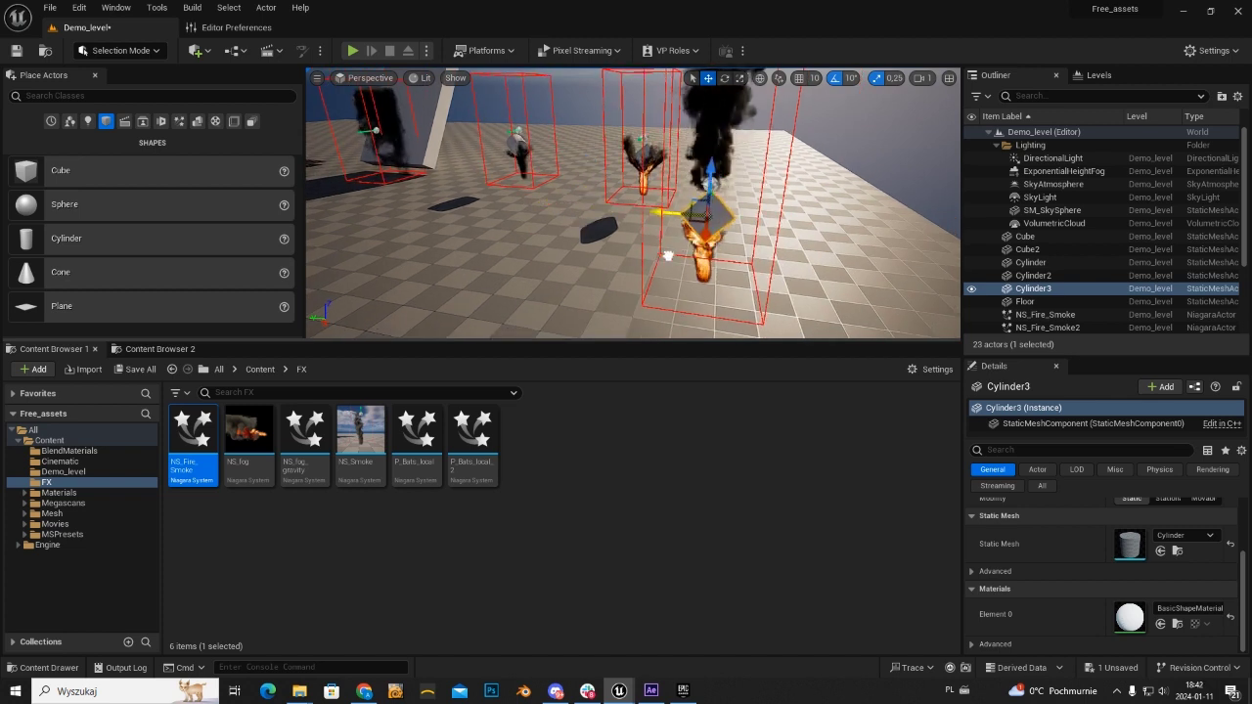
right_drag(691, 211, 609, 181)
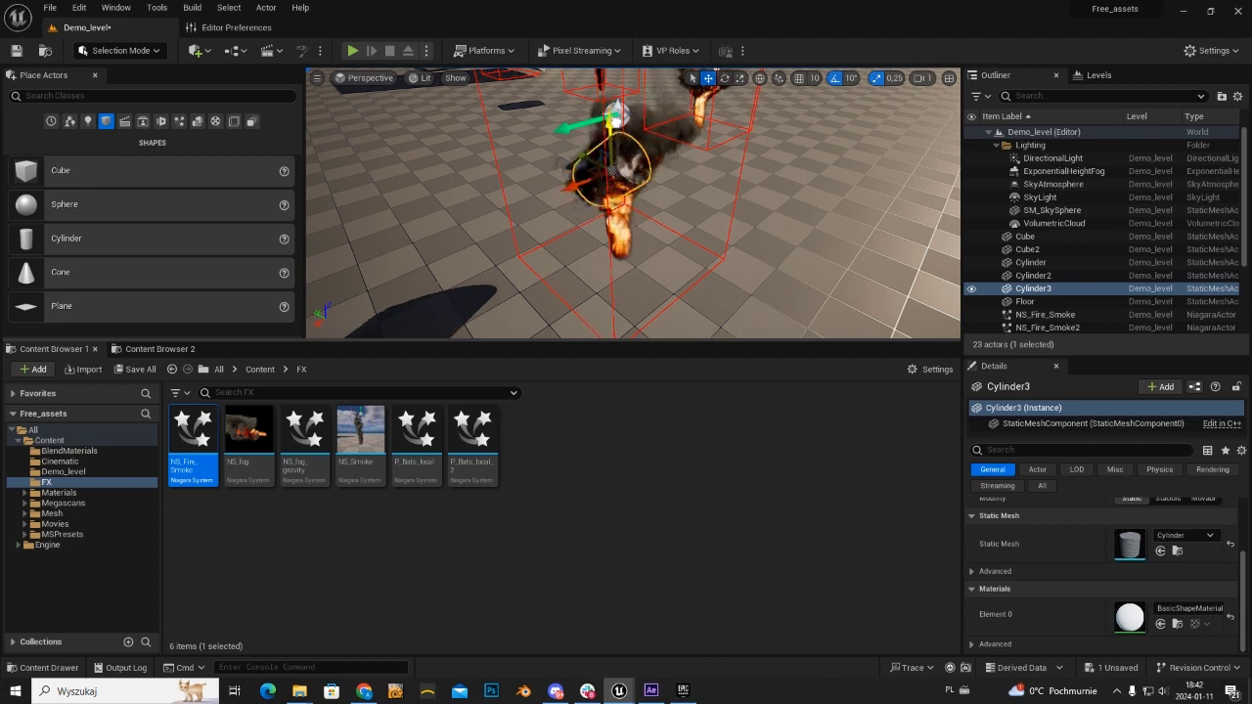
right_drag(621, 137, 597, 172)
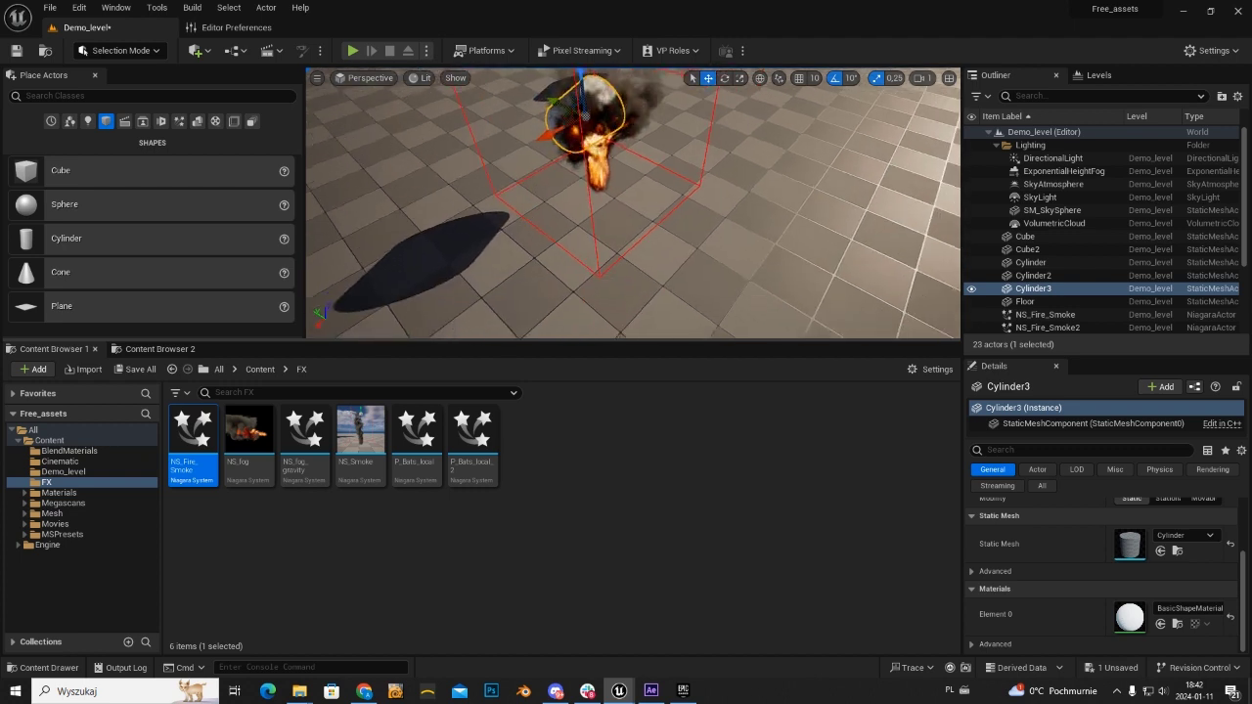
scroll(1158, 564, up, 2)
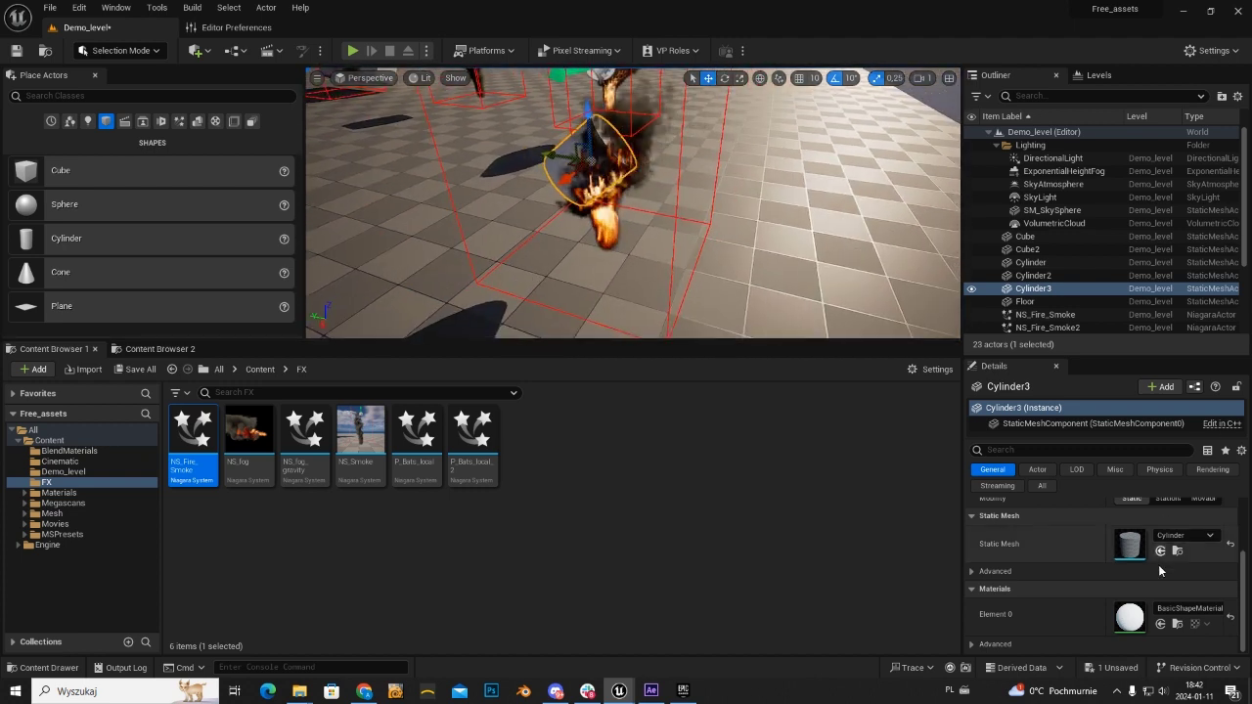
click(601, 237)
right_drag(600, 168, 606, 161)
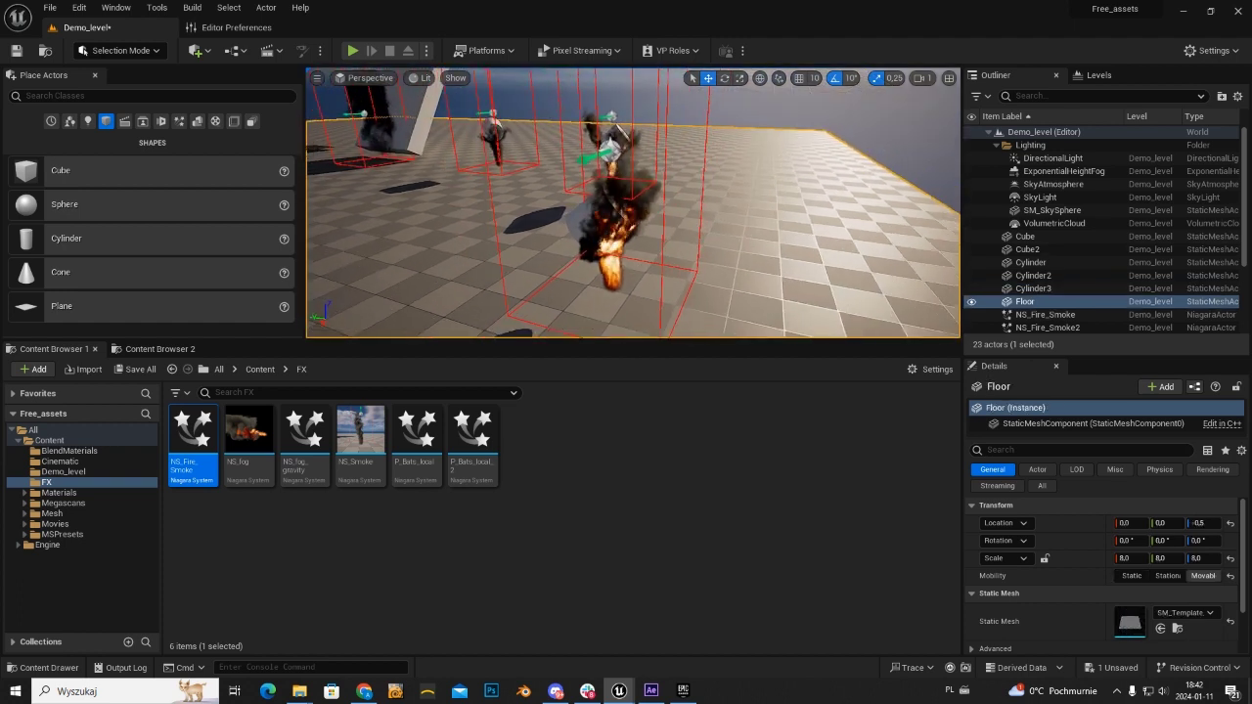
click(611, 157)
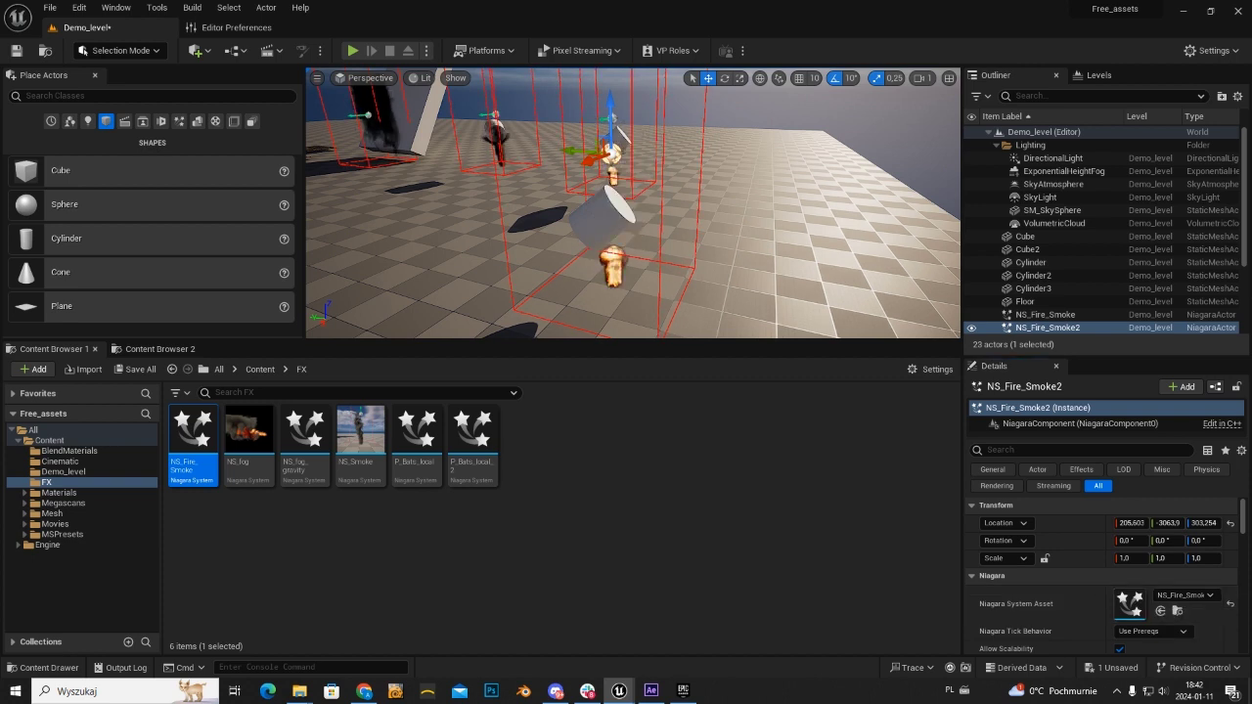
Open NS_Fire_Smoke in the Niagara editor and enlarge its window and overview graph
double_click(1129, 603)
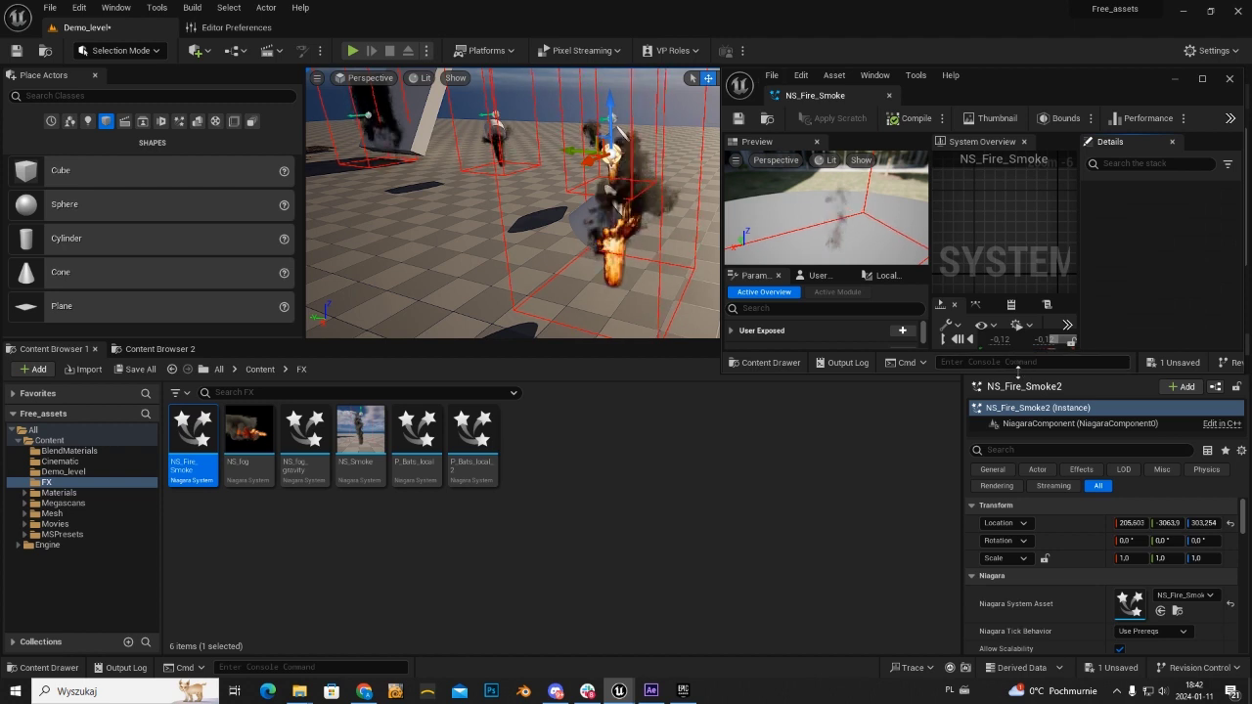
drag(1016, 374, 1017, 594)
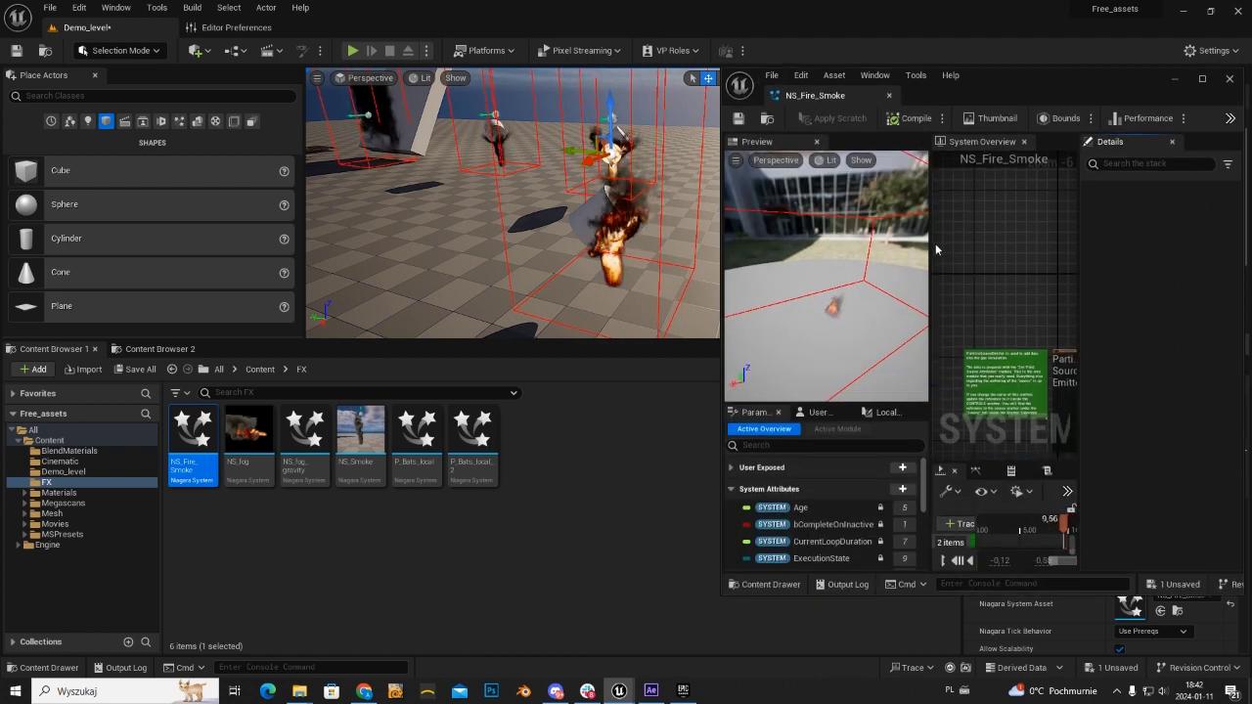
drag(934, 250, 787, 249)
scroll(940, 315, up, 5)
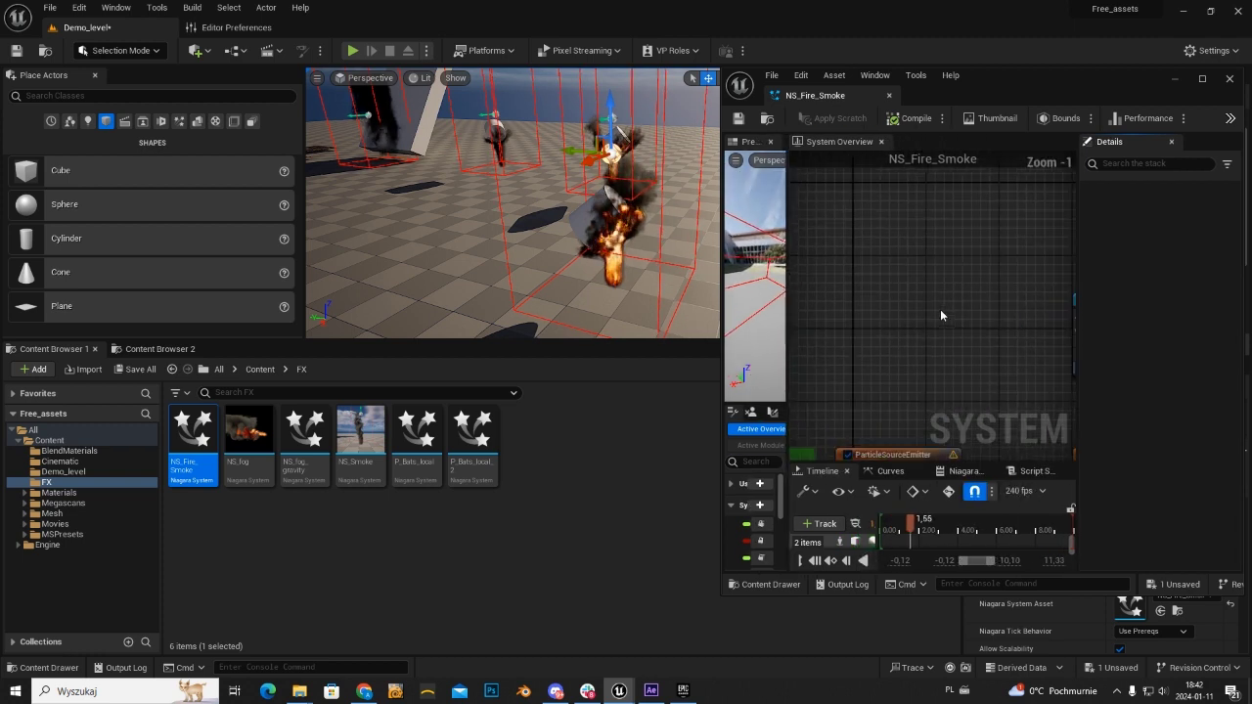
scroll(940, 309, up, 1)
scroll(954, 294, up, 1)
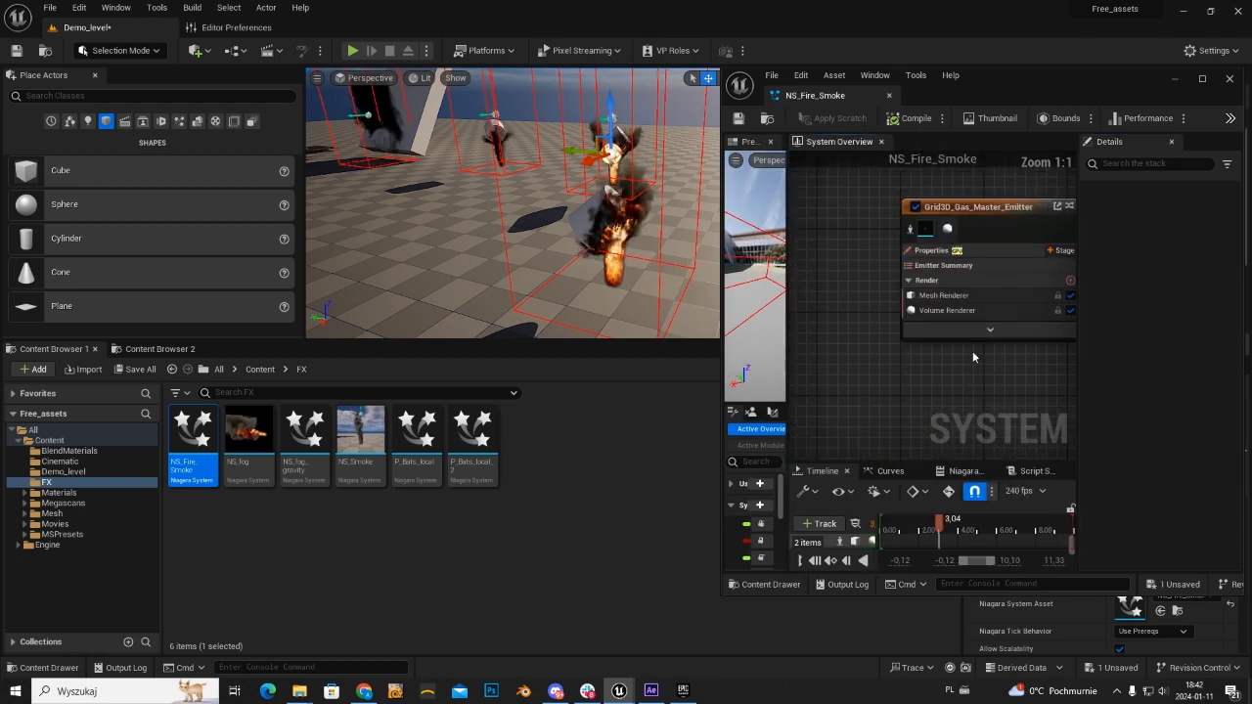
Show the gas emitter's Emitter Summary and scroll to its Particle Source properties
click(969, 265)
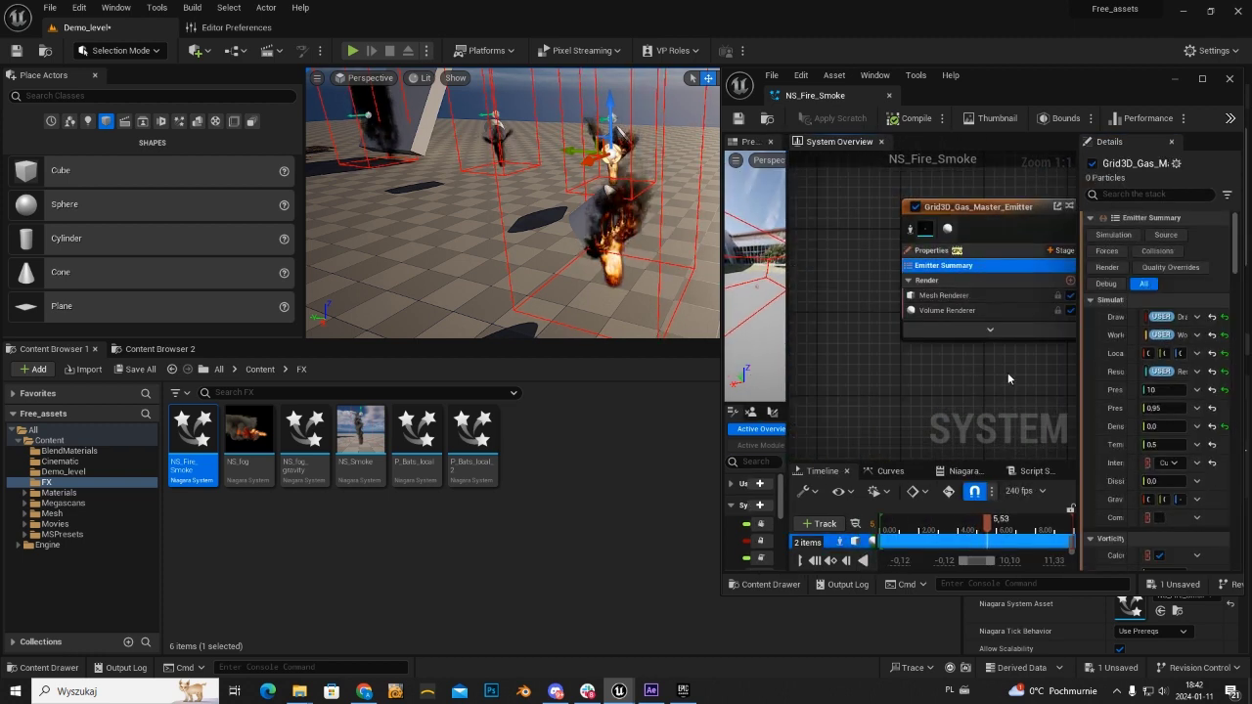
right_drag(1007, 373, 905, 362)
drag(1078, 287, 992, 288)
scroll(1118, 421, down, 5)
scroll(1117, 422, down, 5)
scroll(1117, 422, down, 5)
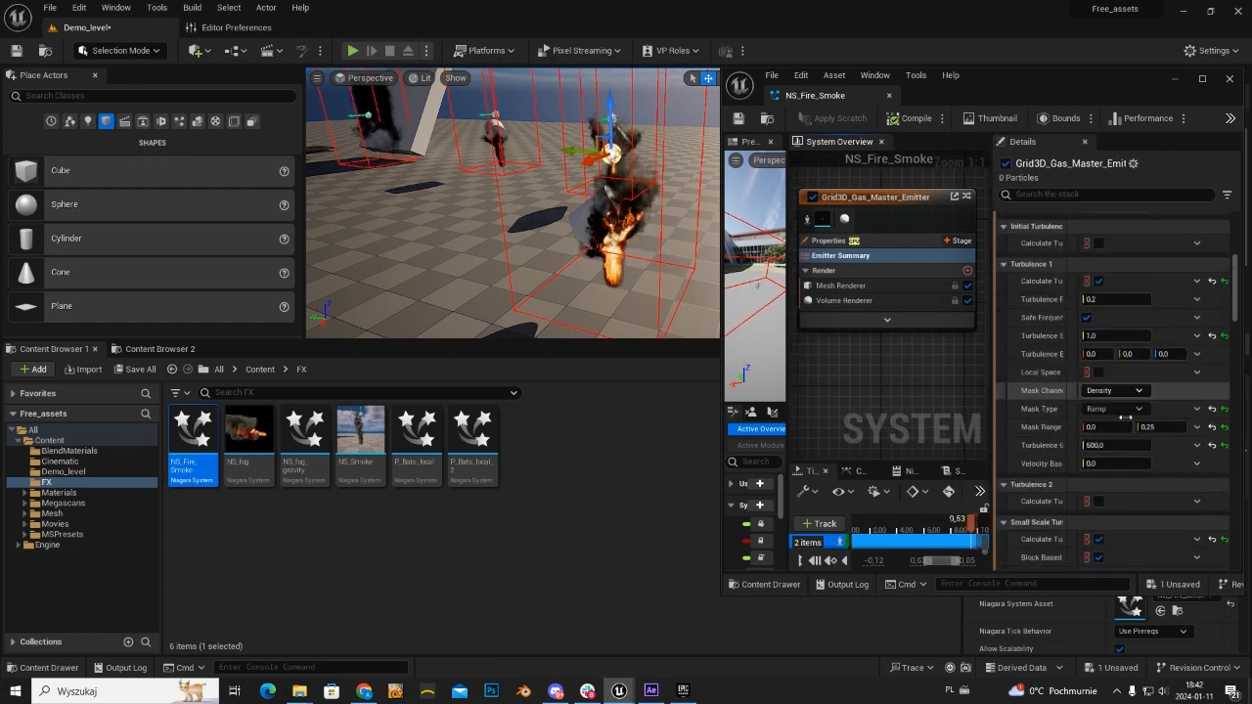
scroll(1127, 414, down, 3)
scroll(1144, 398, down, 3)
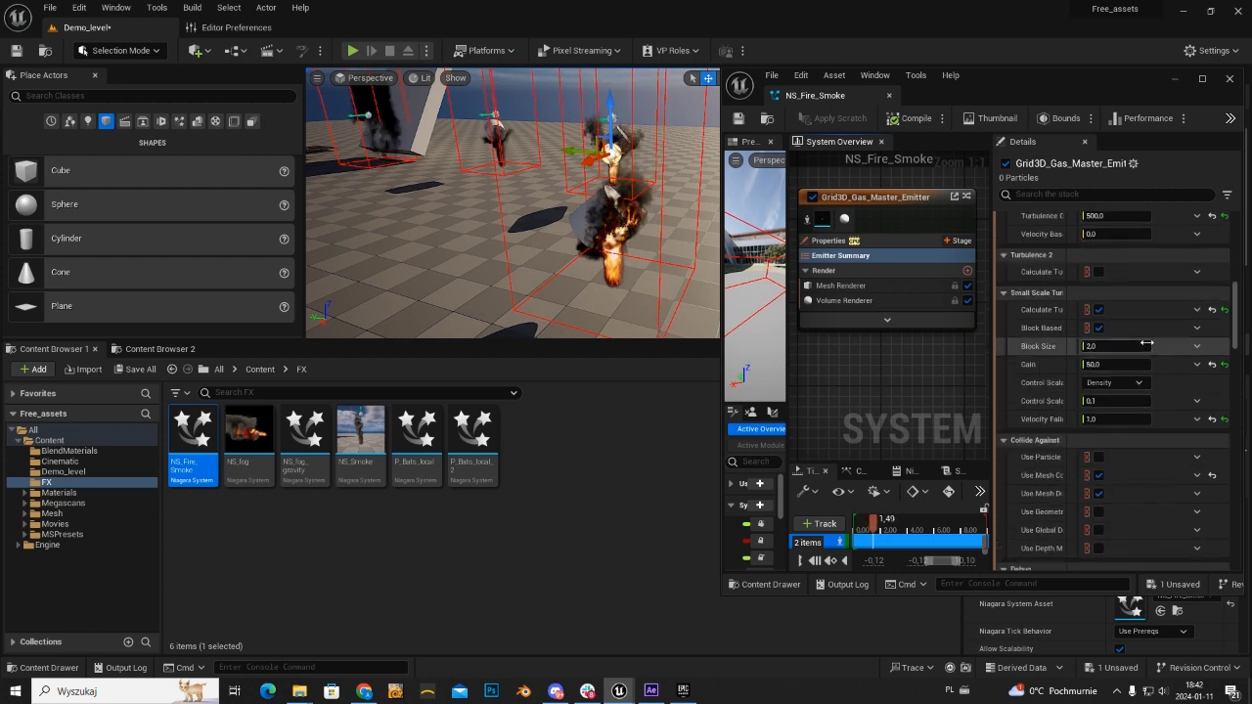
scroll(1147, 343, down, 2)
scroll(1148, 343, down, 2)
scroll(1151, 340, down, 2)
scroll(1151, 342, down, 2)
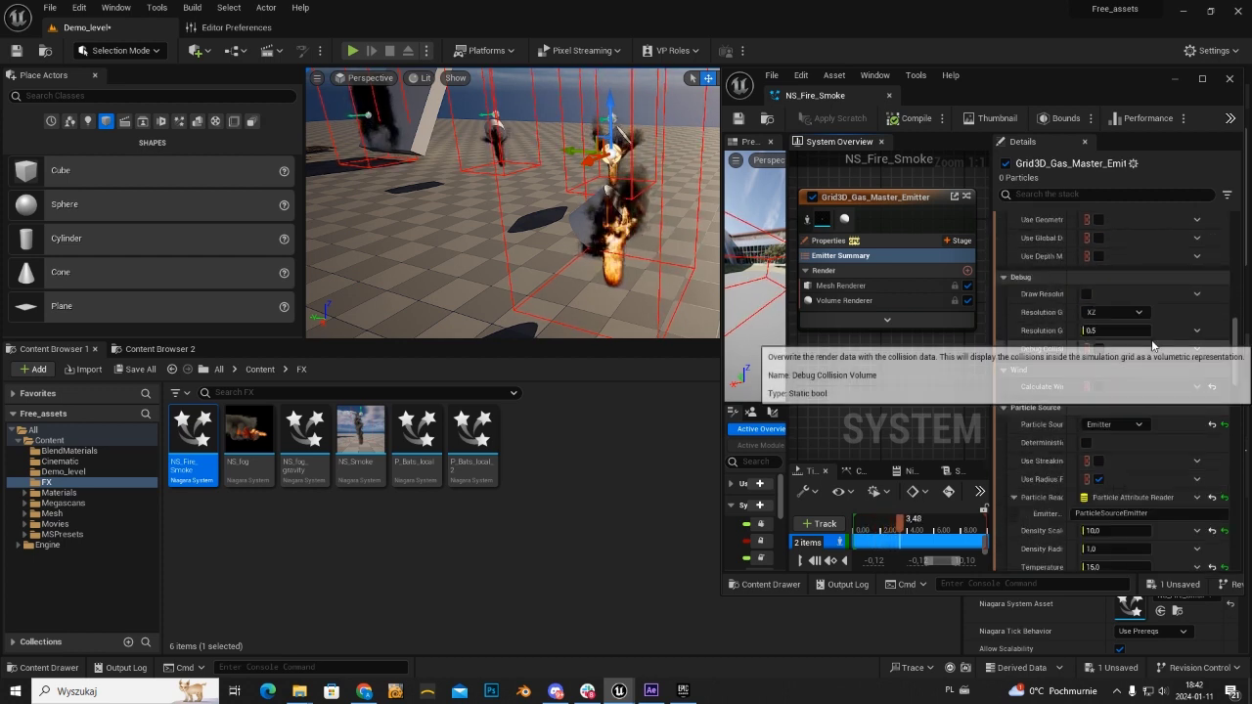
scroll(1151, 344, down, 2)
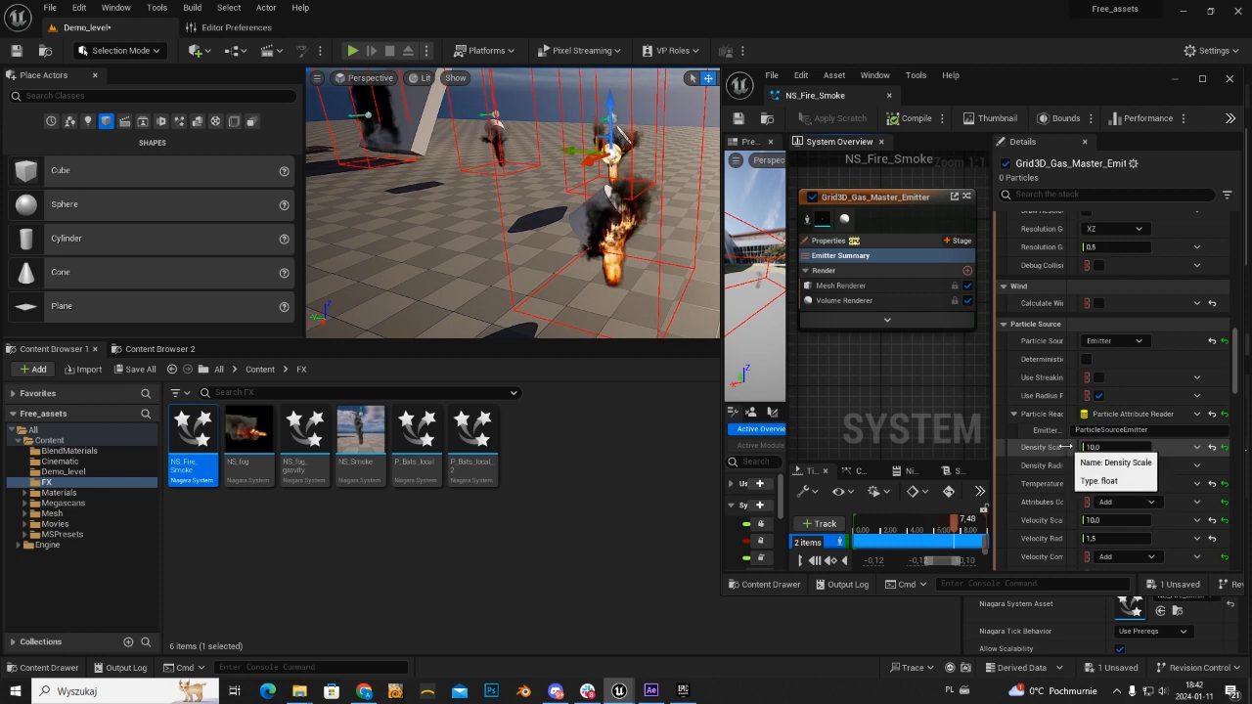
drag(1064, 447, 1100, 447)
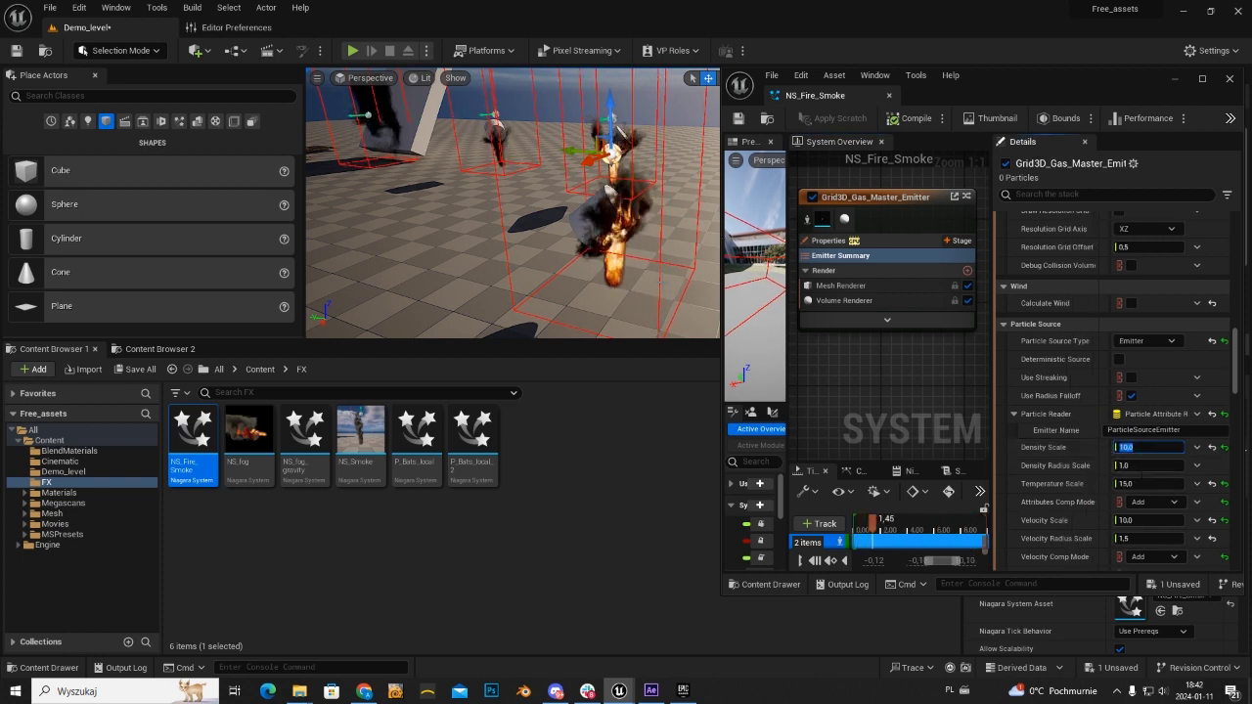
Move the cylinder left out of the fire in the level viewport
right_drag(513, 203, 513, 202)
click(566, 169)
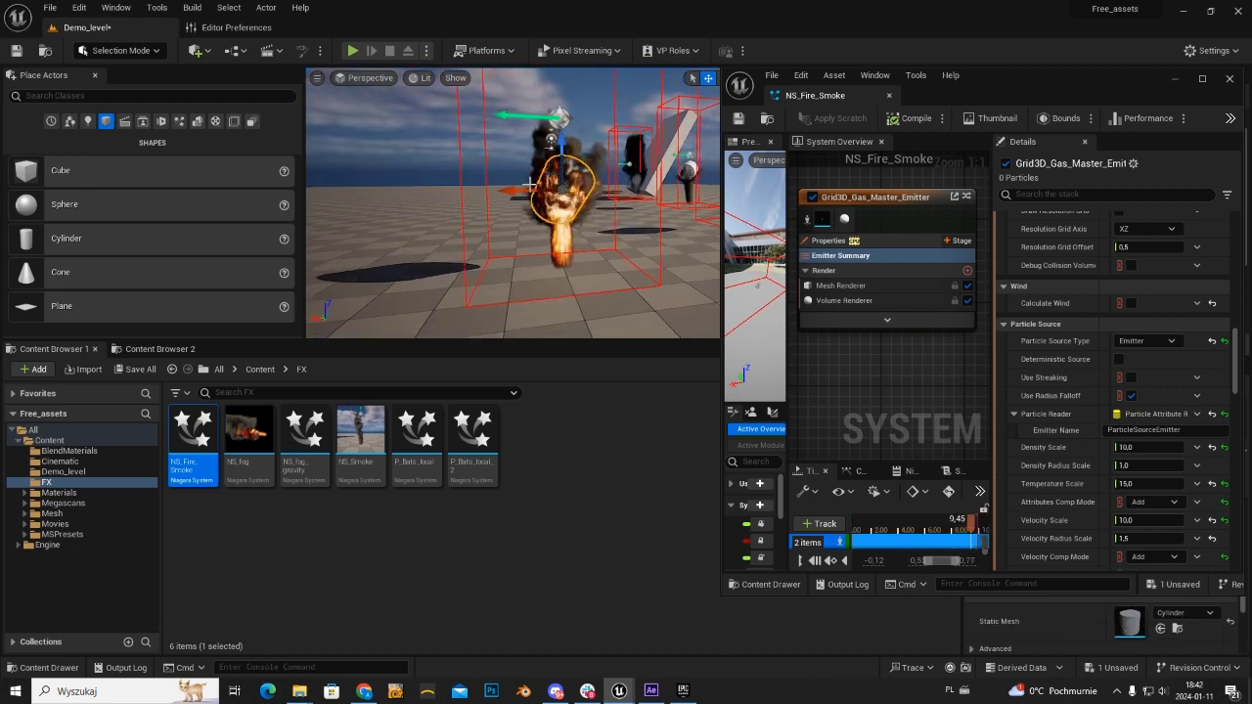
drag(455, 194, 438, 195)
text(20)
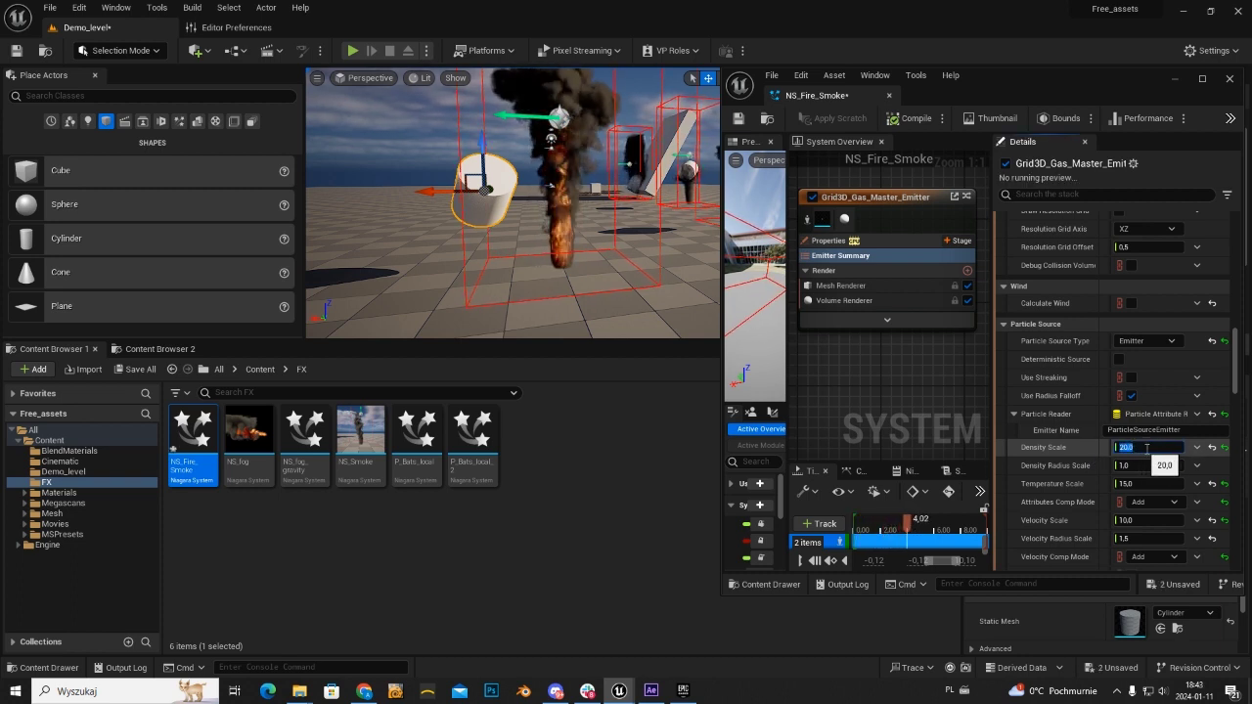
Set the gas emitter's Density Scale to 1,0 and Temperature Scale to 5,0
text(1)
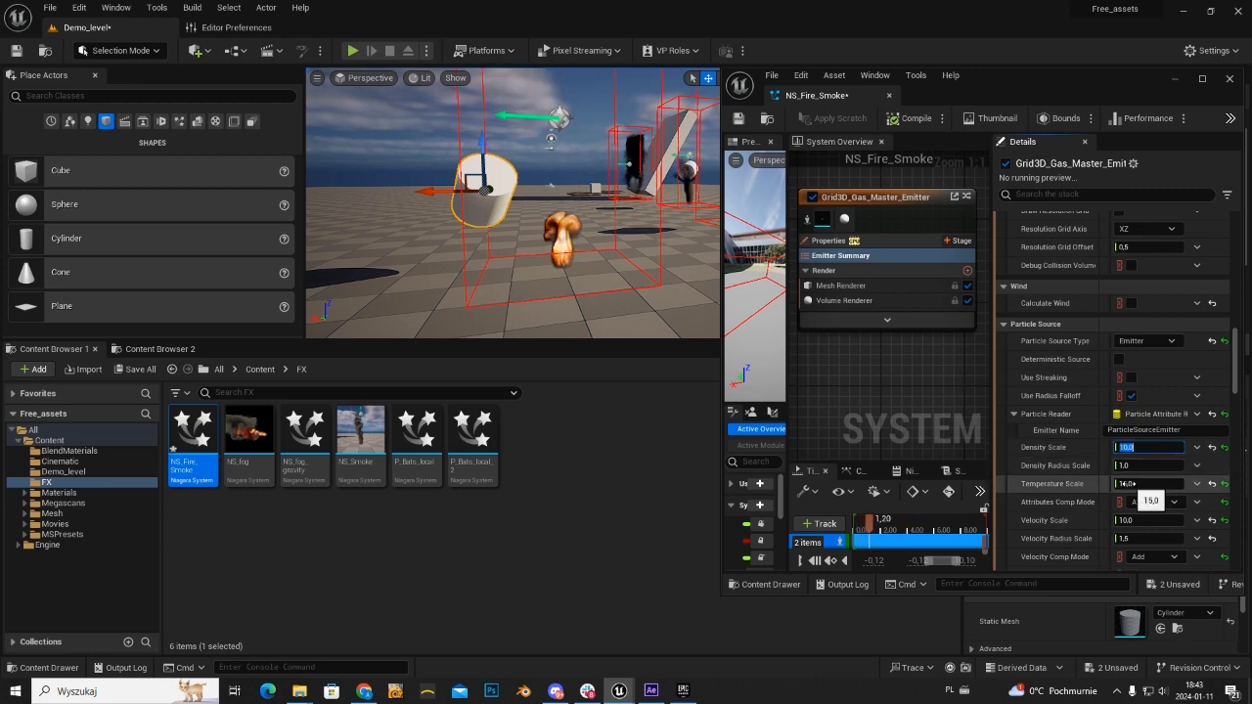
click(1125, 484)
text(0)
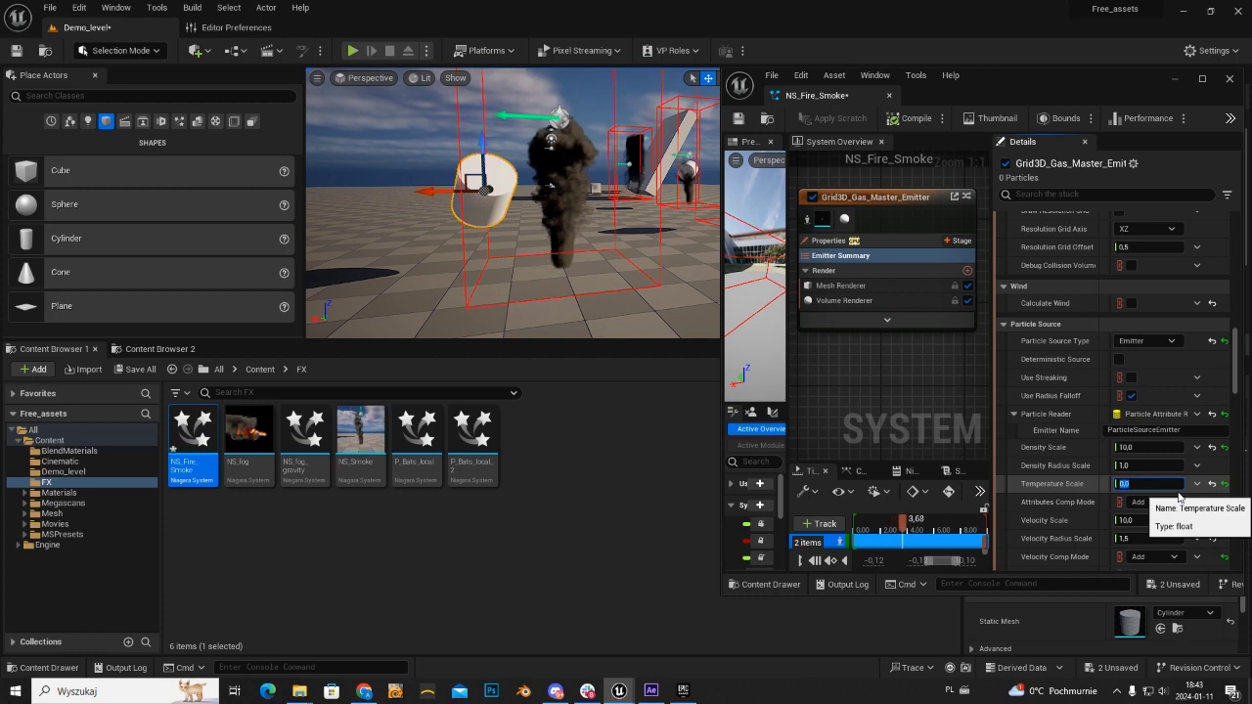
text(30)
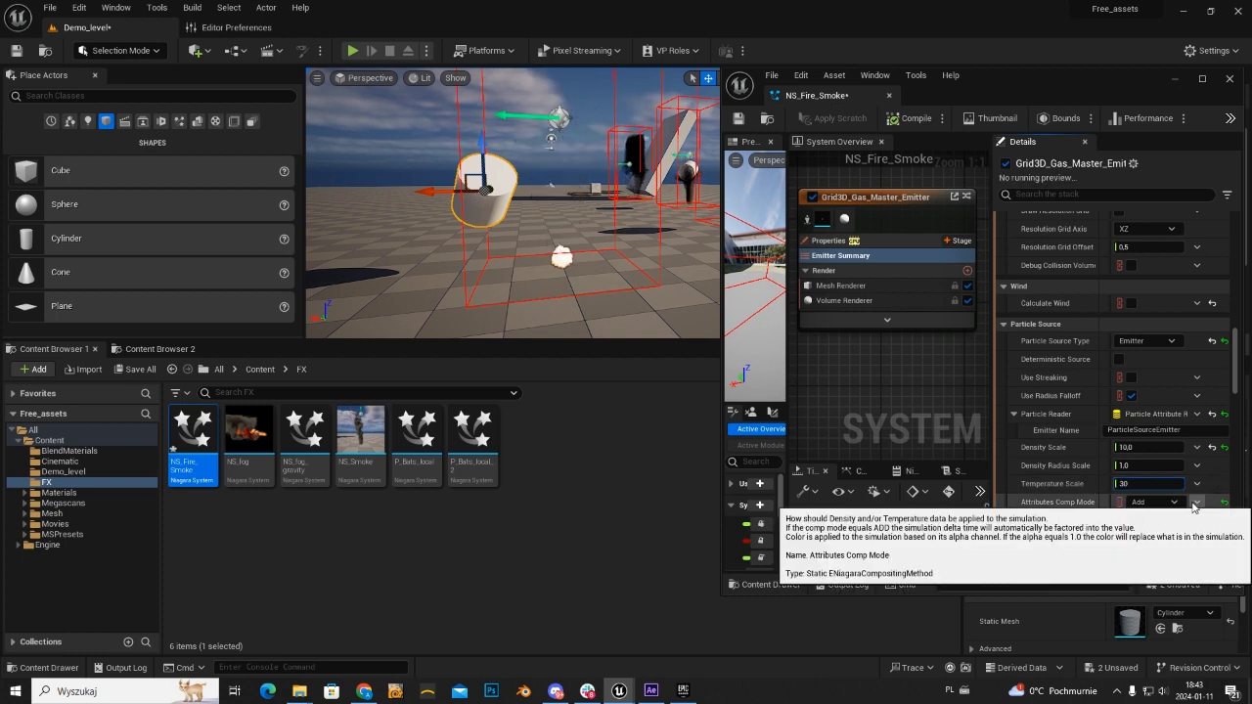
key(Return)
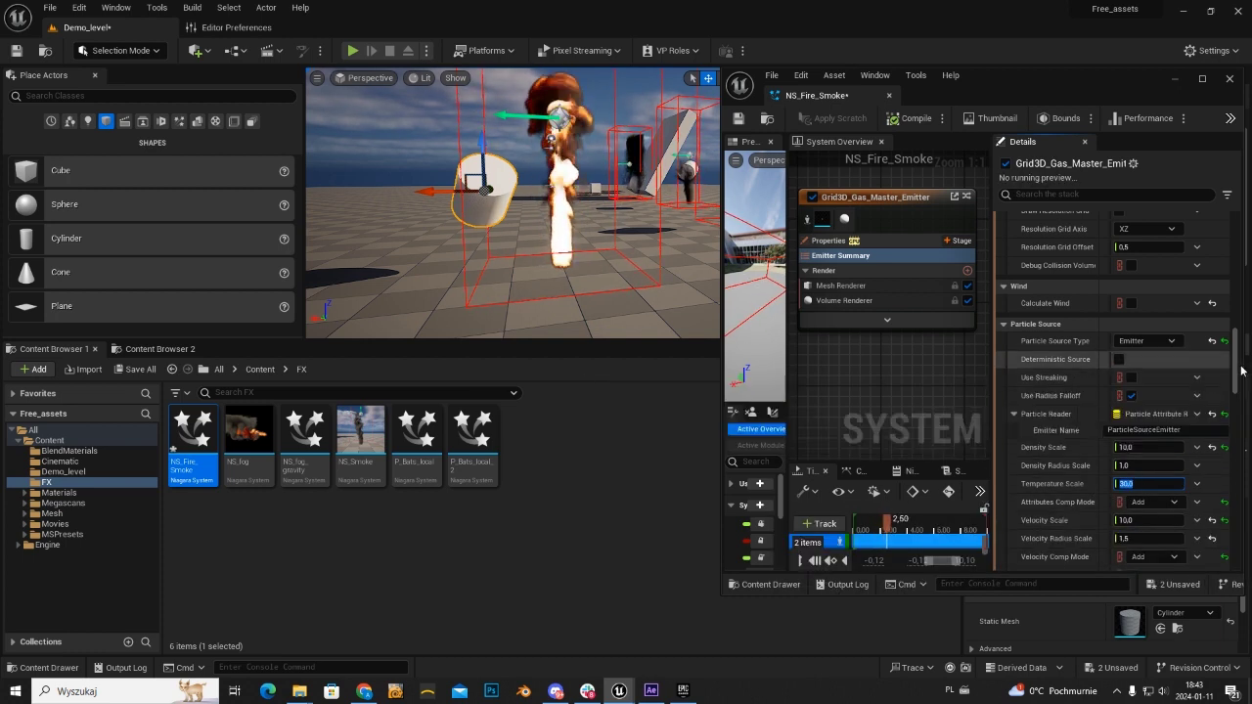
click(1134, 447)
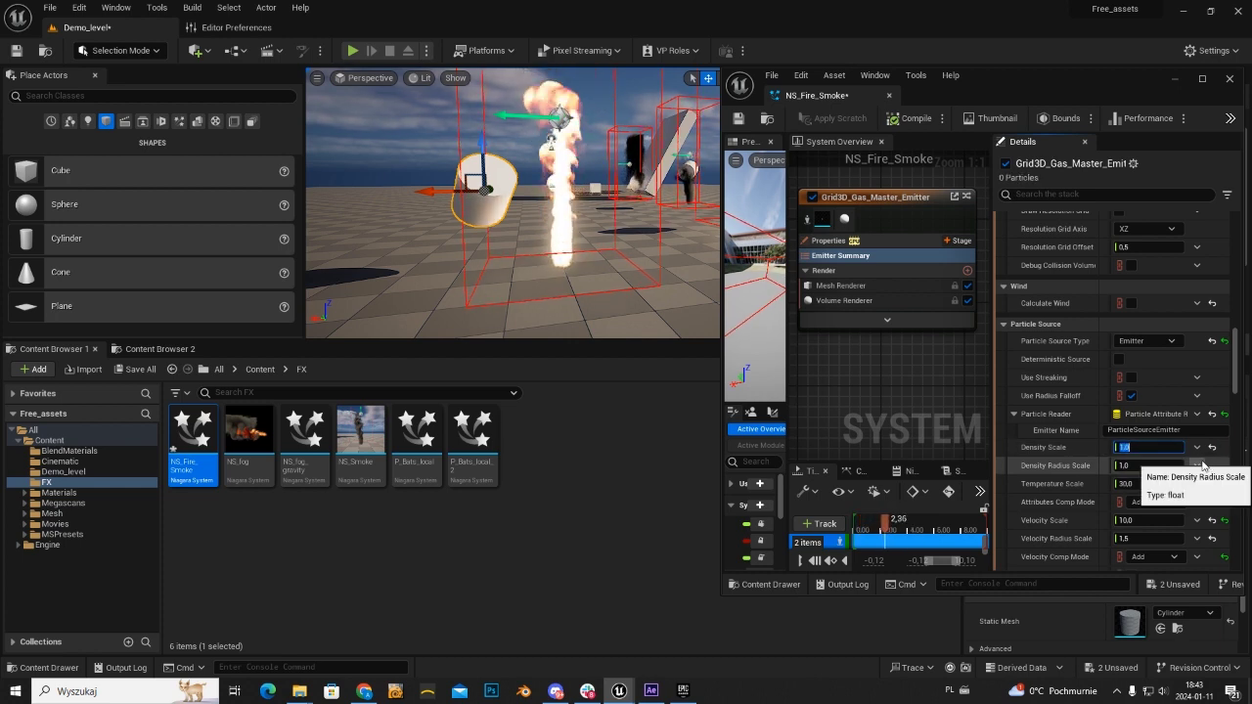
click(1127, 483)
drag(1127, 483, 1174, 488)
text(5)
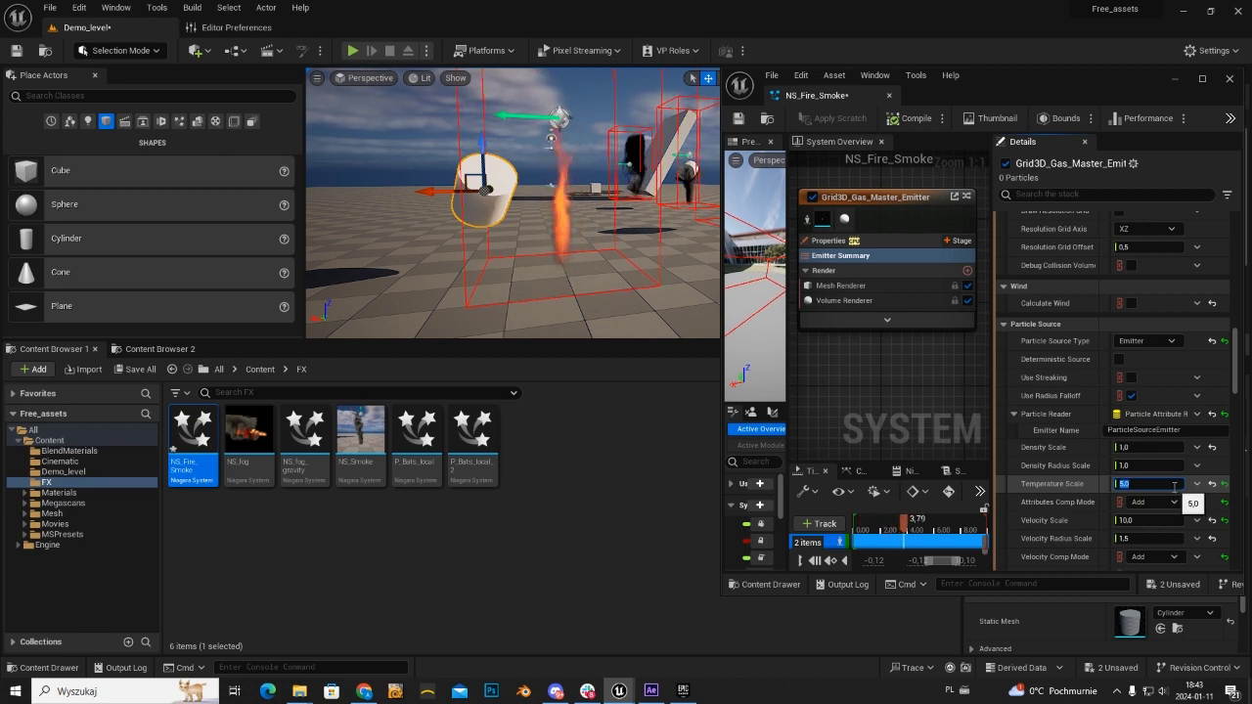
click(888, 321)
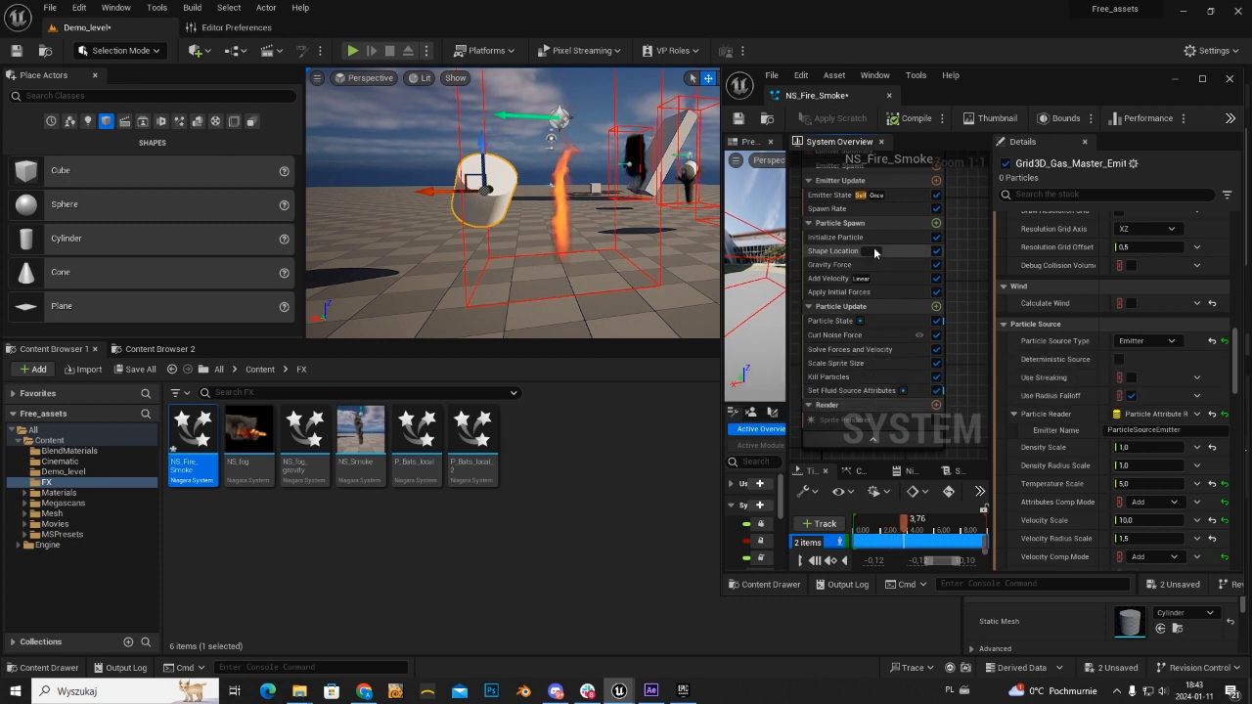
Open Initialize Particle and edit its uniform sprite size
scroll(883, 326, down, 1)
scroll(888, 326, up, 1)
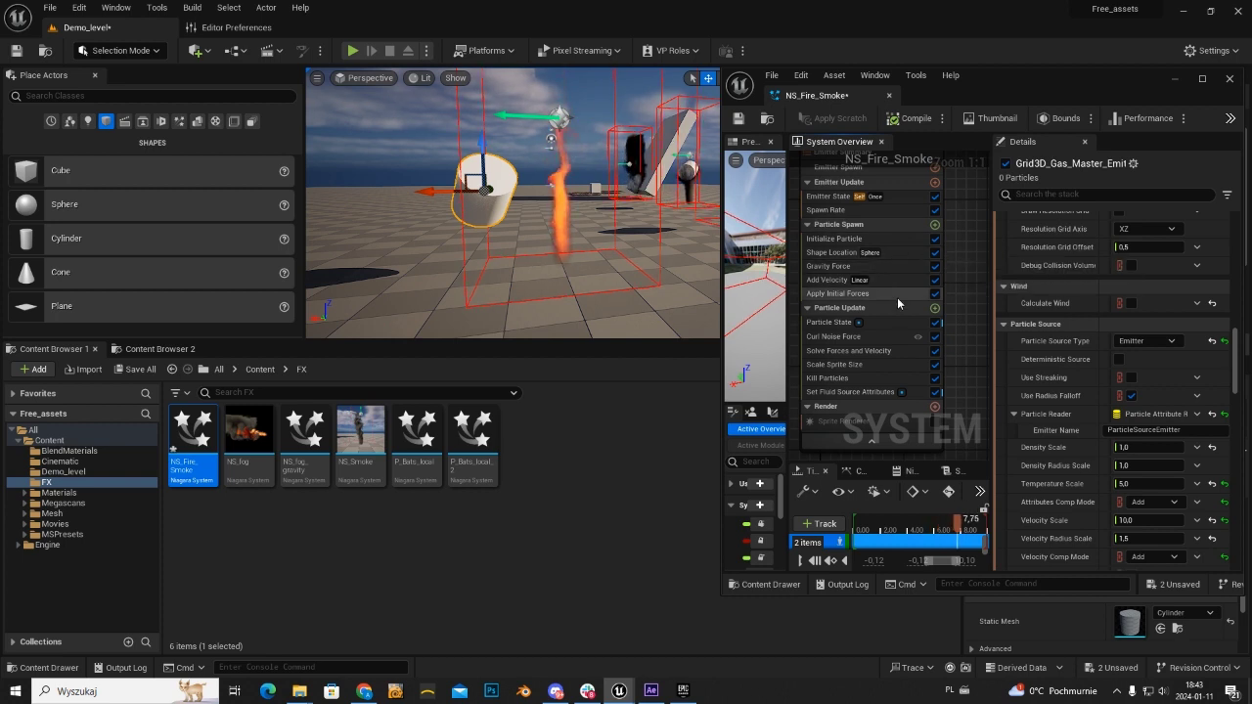
click(899, 239)
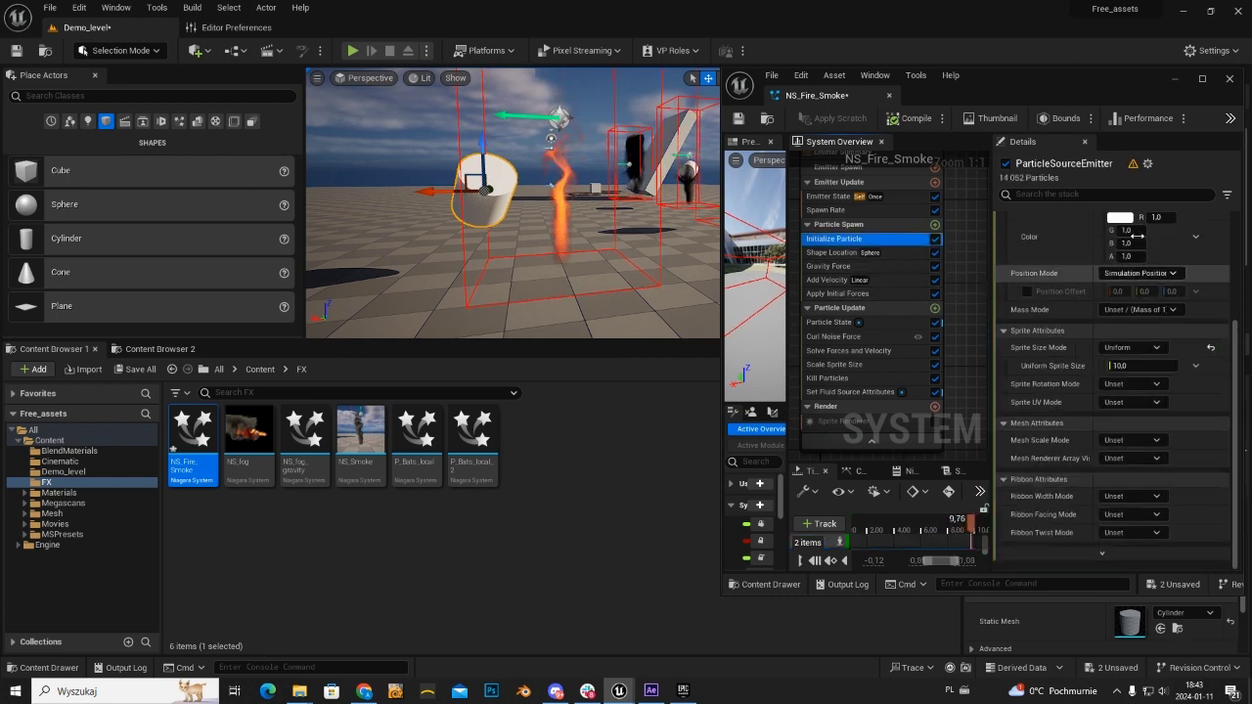
click(1145, 367)
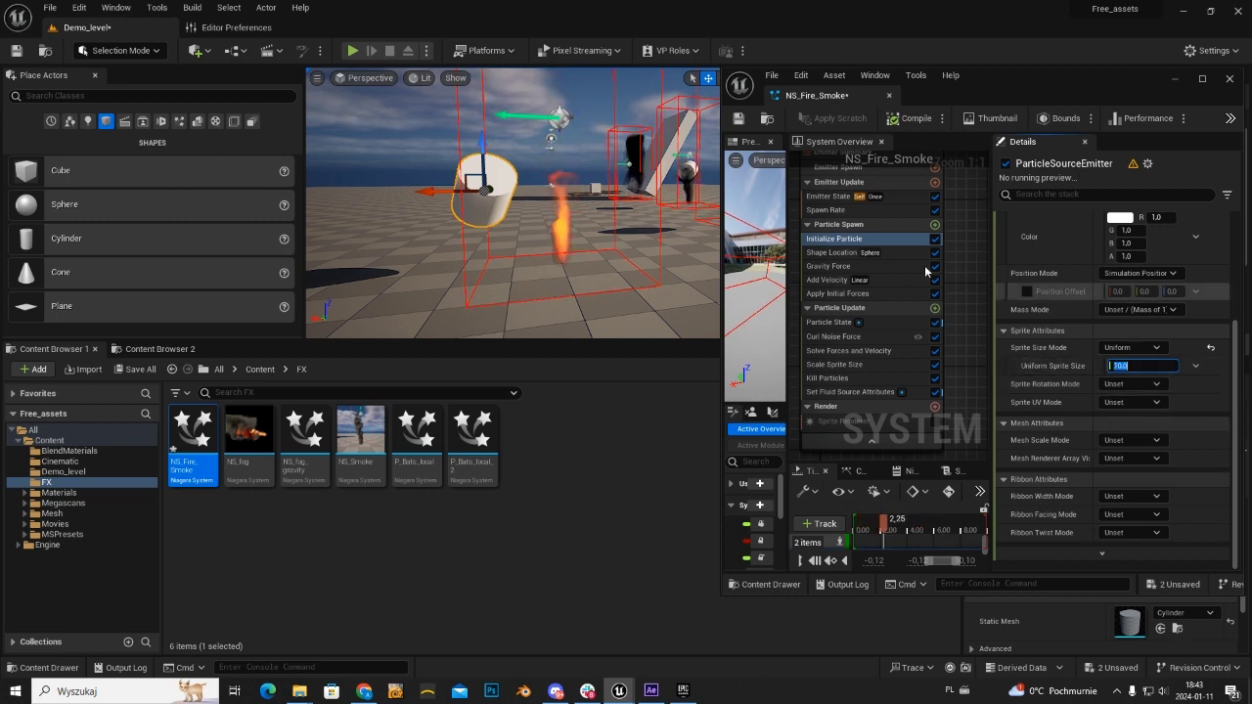
Set Add Velocity to 0, 0, 50 so the flame rises straight up
click(881, 281)
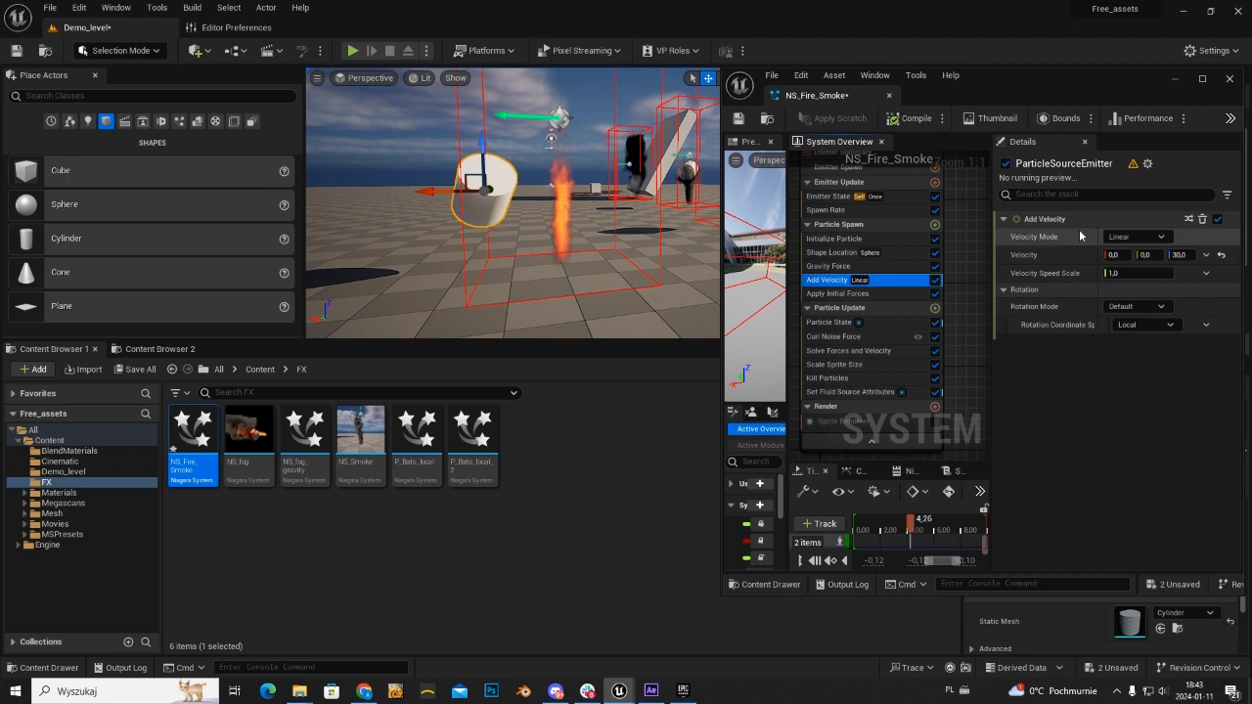
click(1174, 254)
text(10)
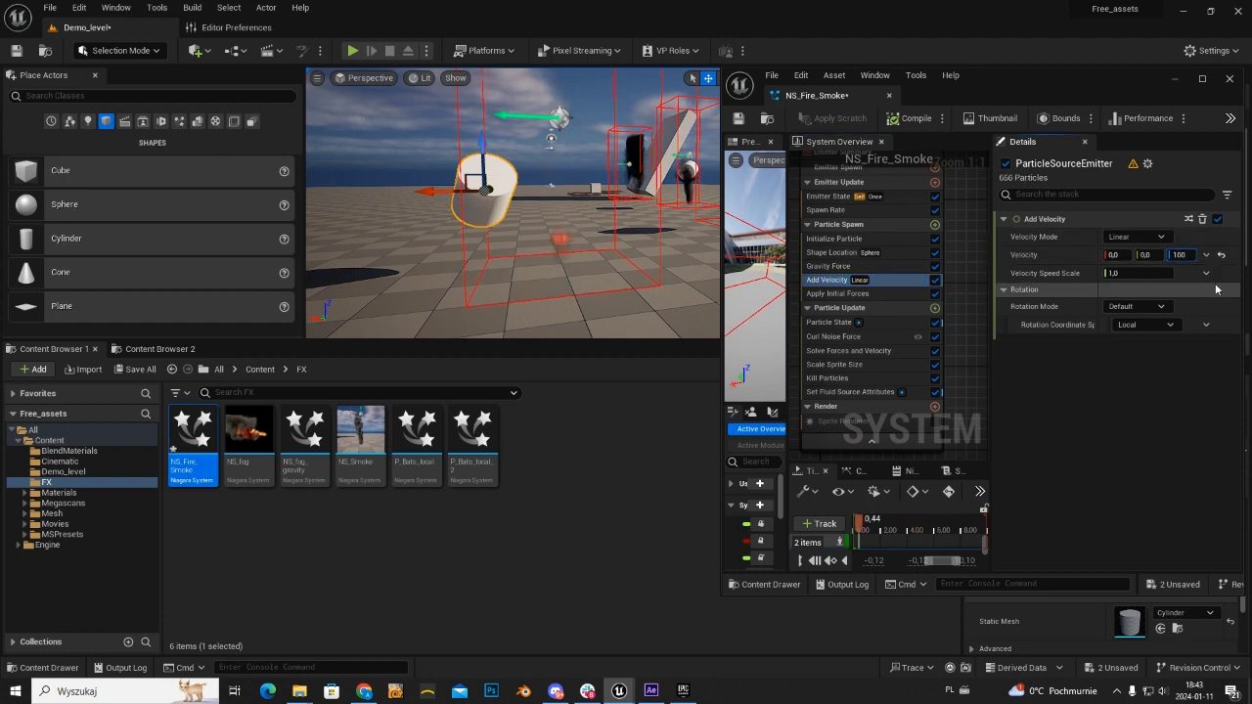
key(Return)
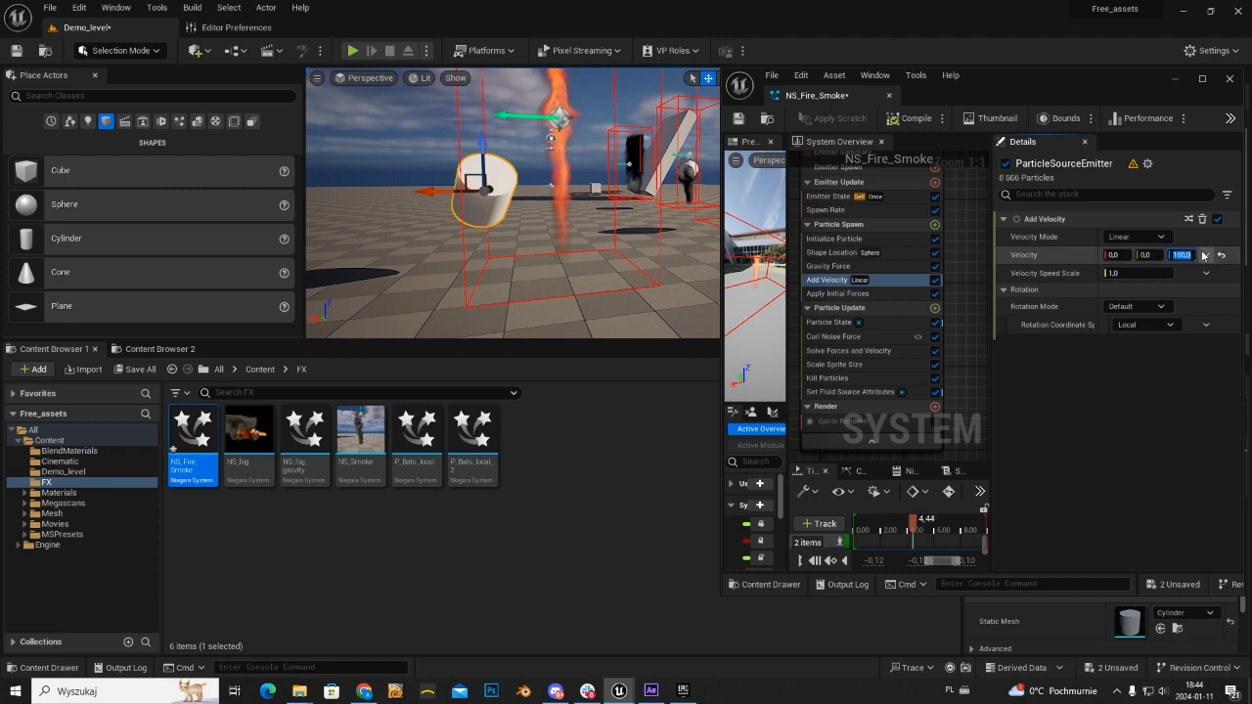
text(10)
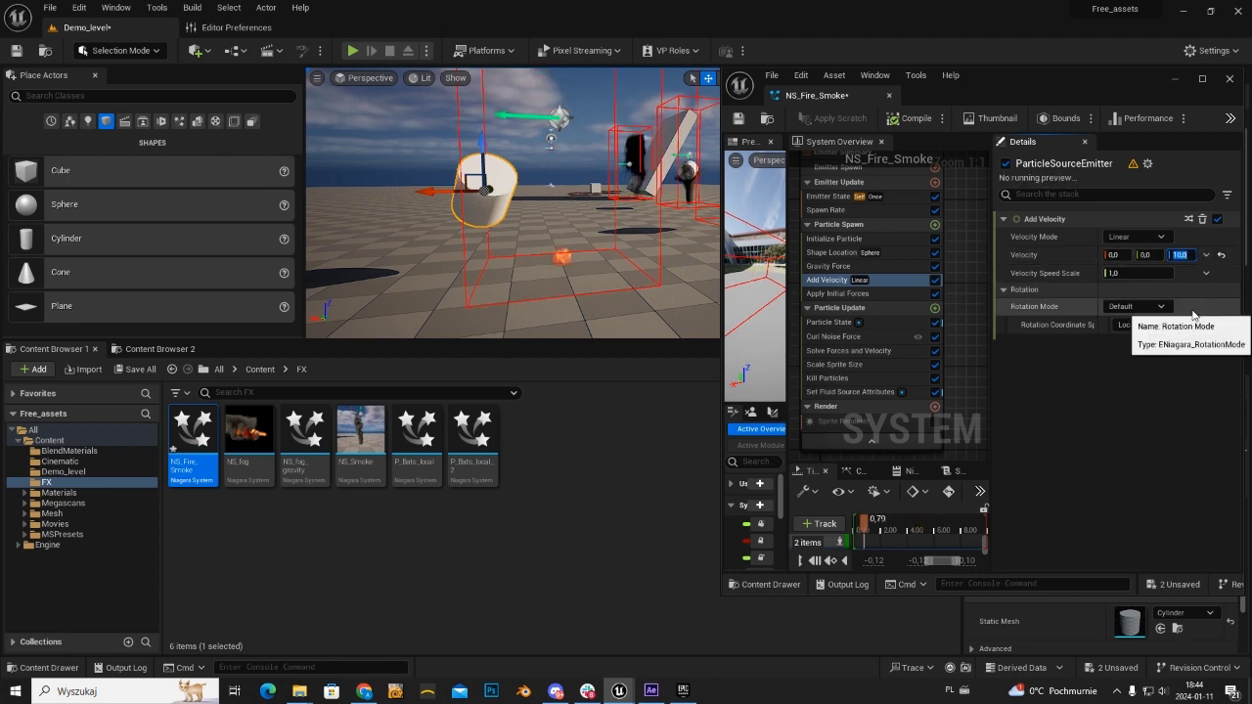
key(Tab)
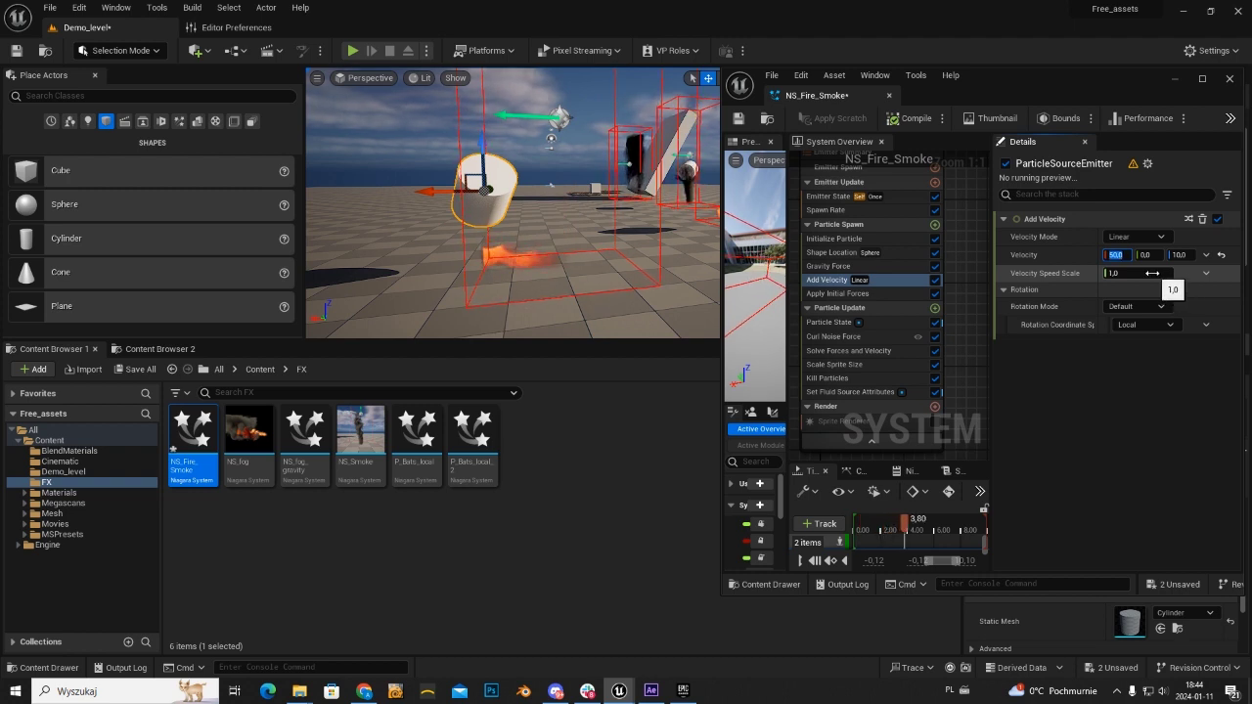
text(10)
key(Tab)
key(Tab)
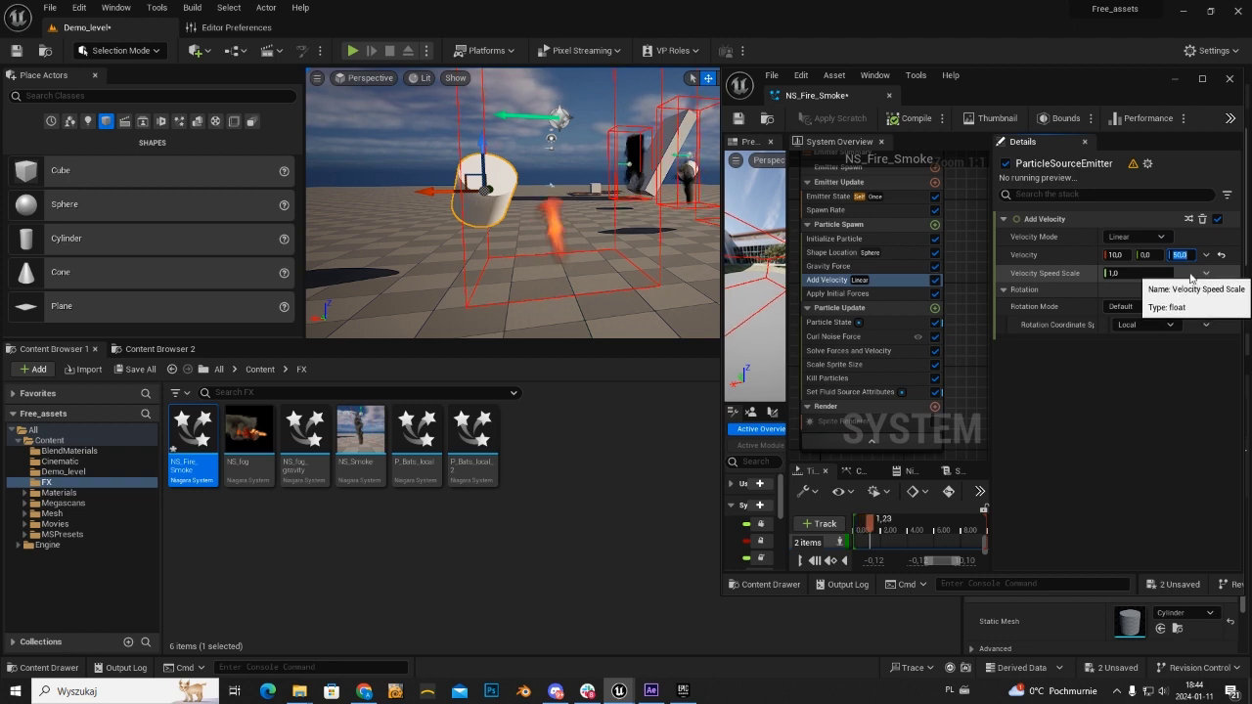
key(shift+Tab)
key(shift+Tab)
text(20)
key(Return)
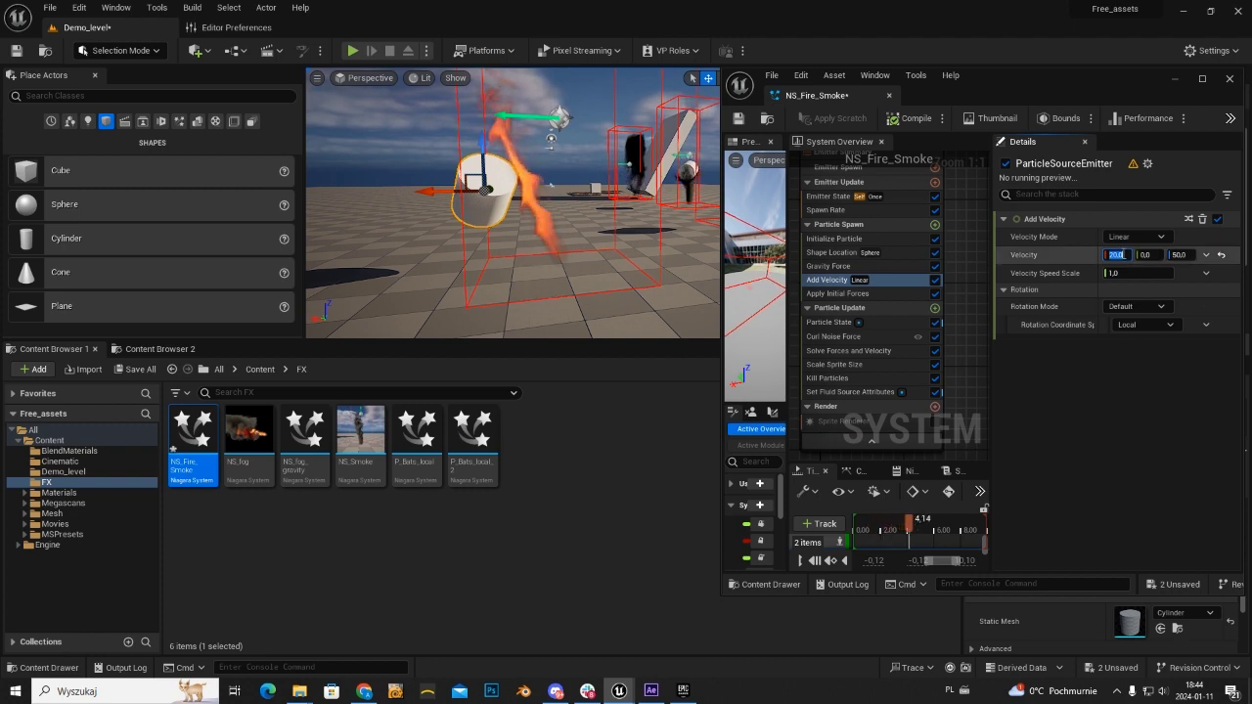
text(0)
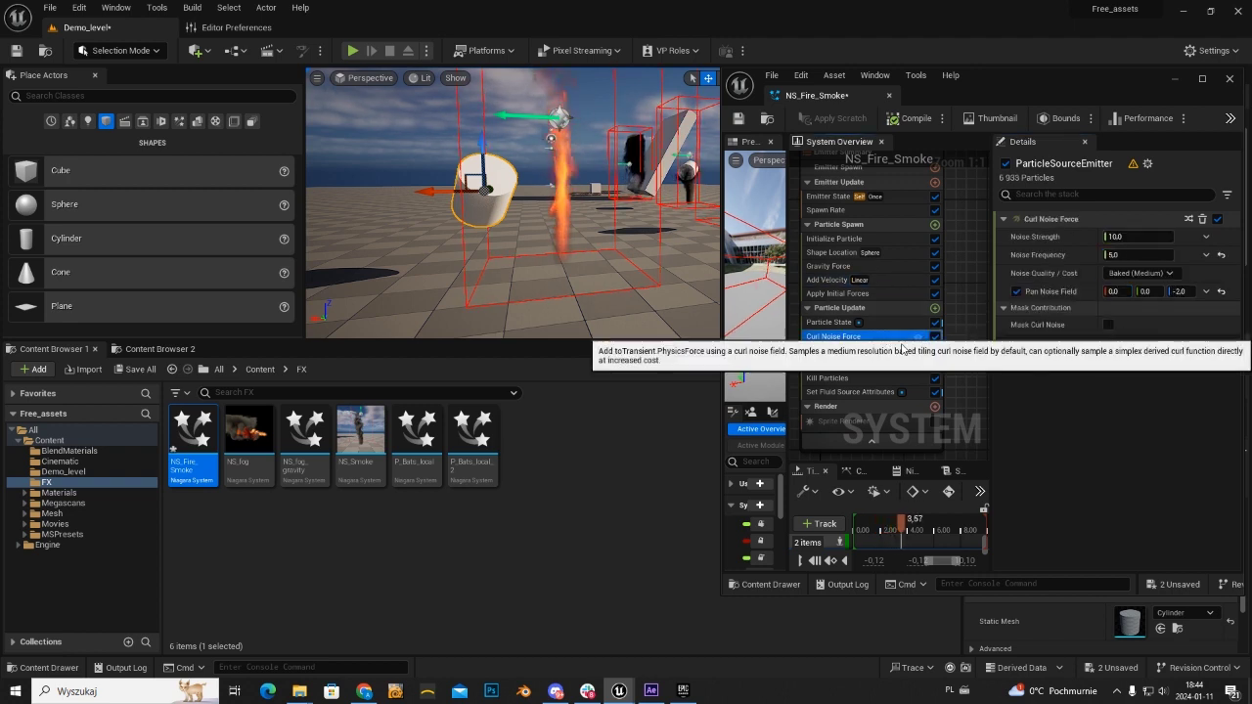
Set Curl Noise Force Noise Strength to 100 and Noise Frequency to 5
click(886, 338)
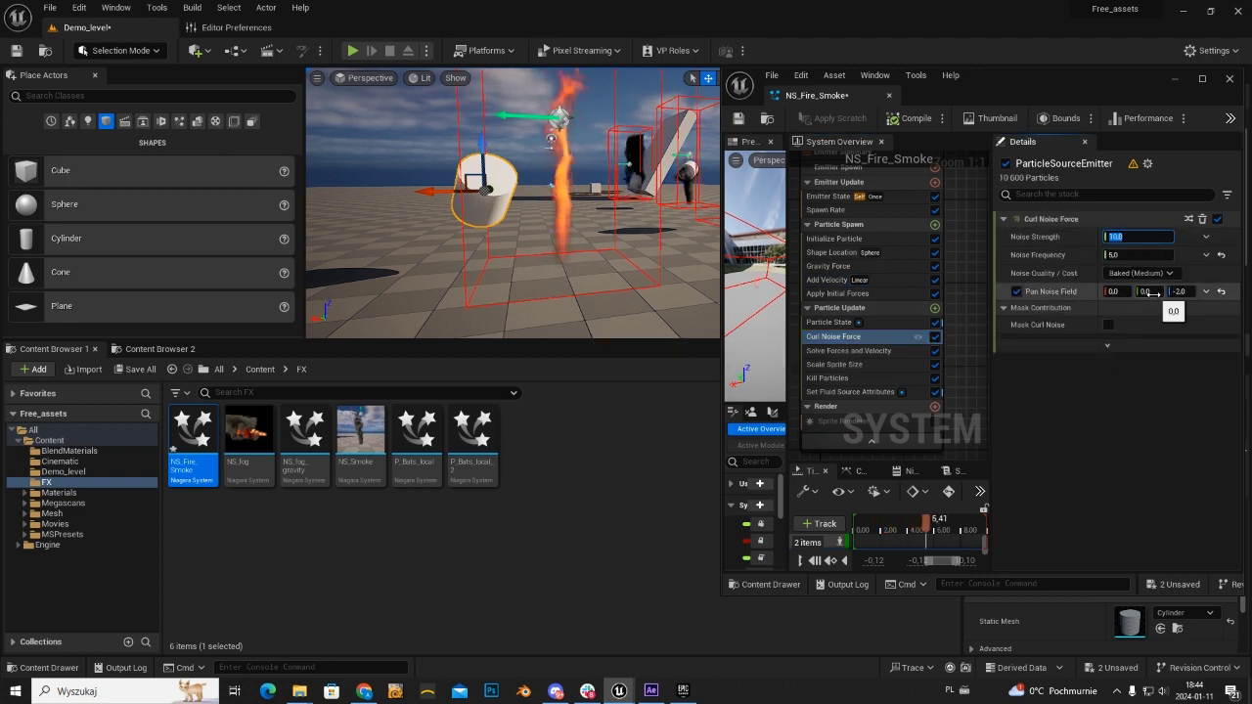
text(50)
key(Return)
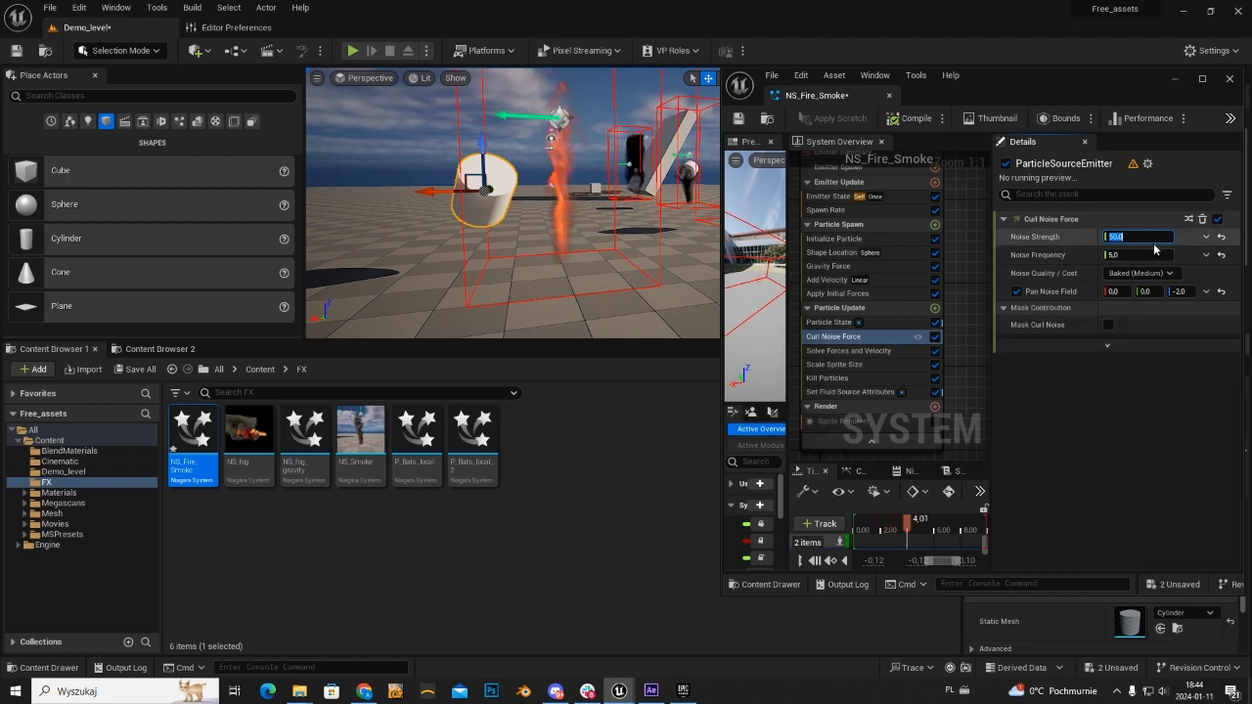
text(100)
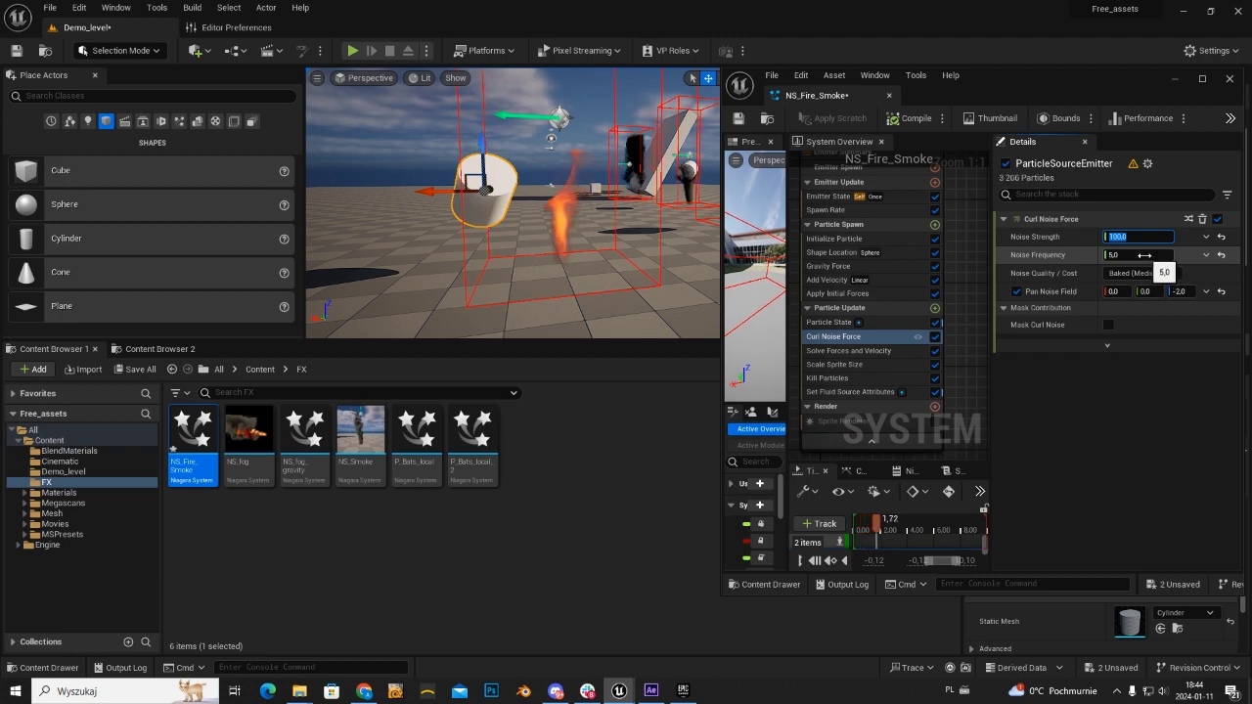
text(500)
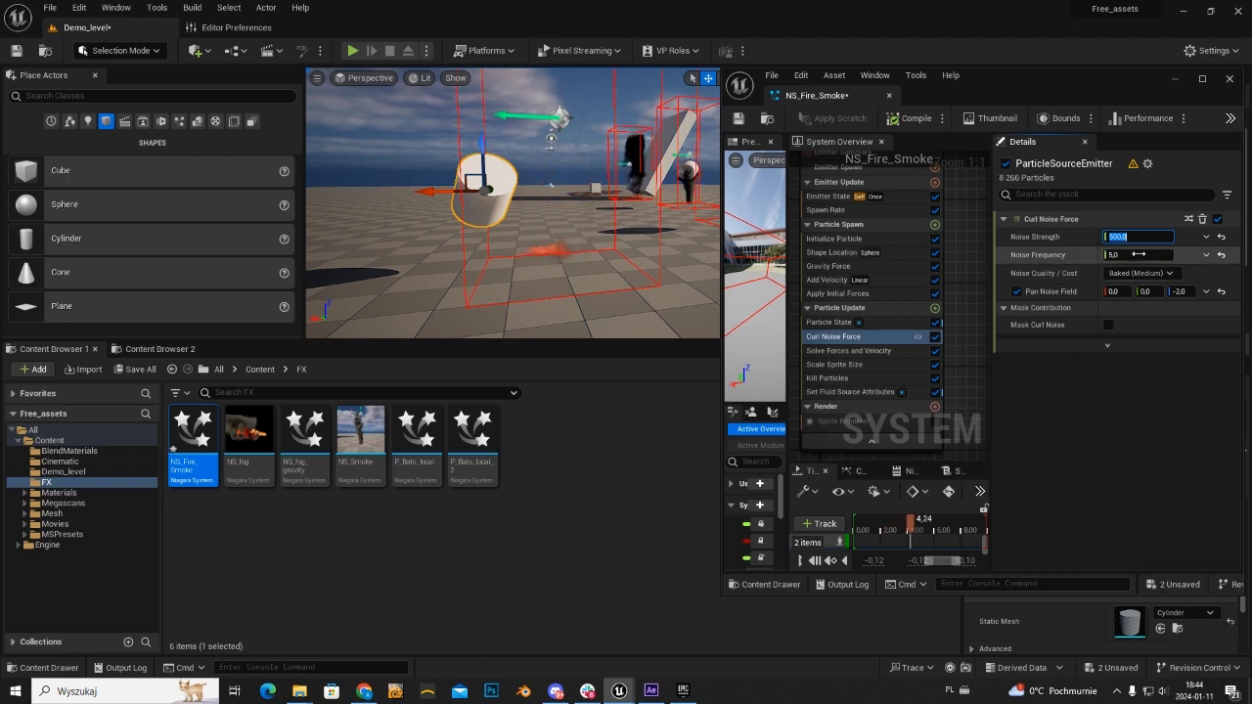
drag(1131, 255, 1155, 254)
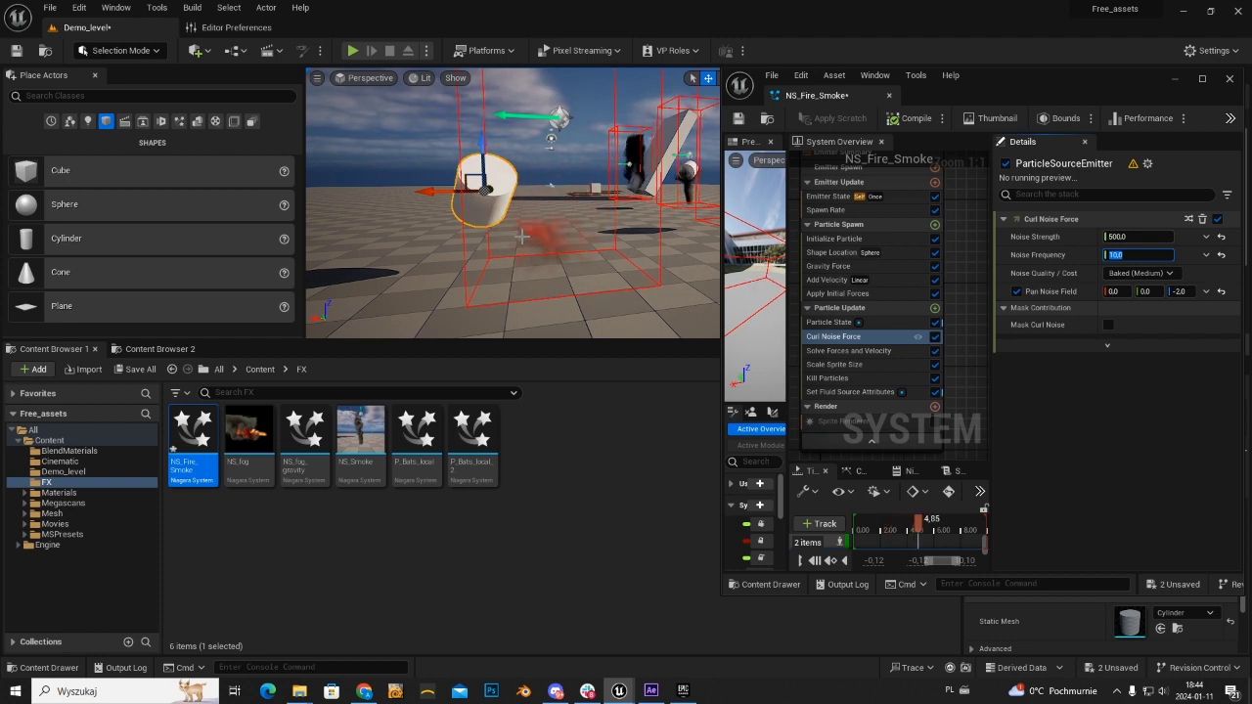
mouse_move(443, 192)
mouse_down()
mouse_move(570, 243)
mouse_move(423, 245)
mouse_up()
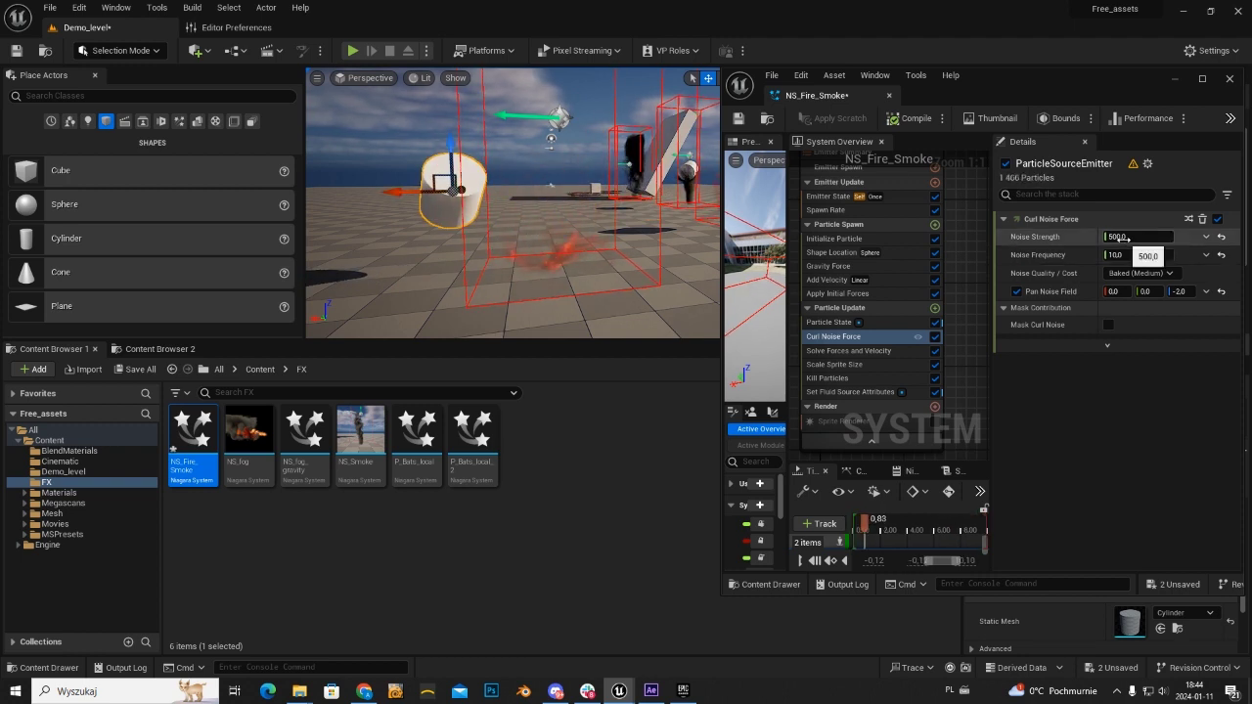
text(1)
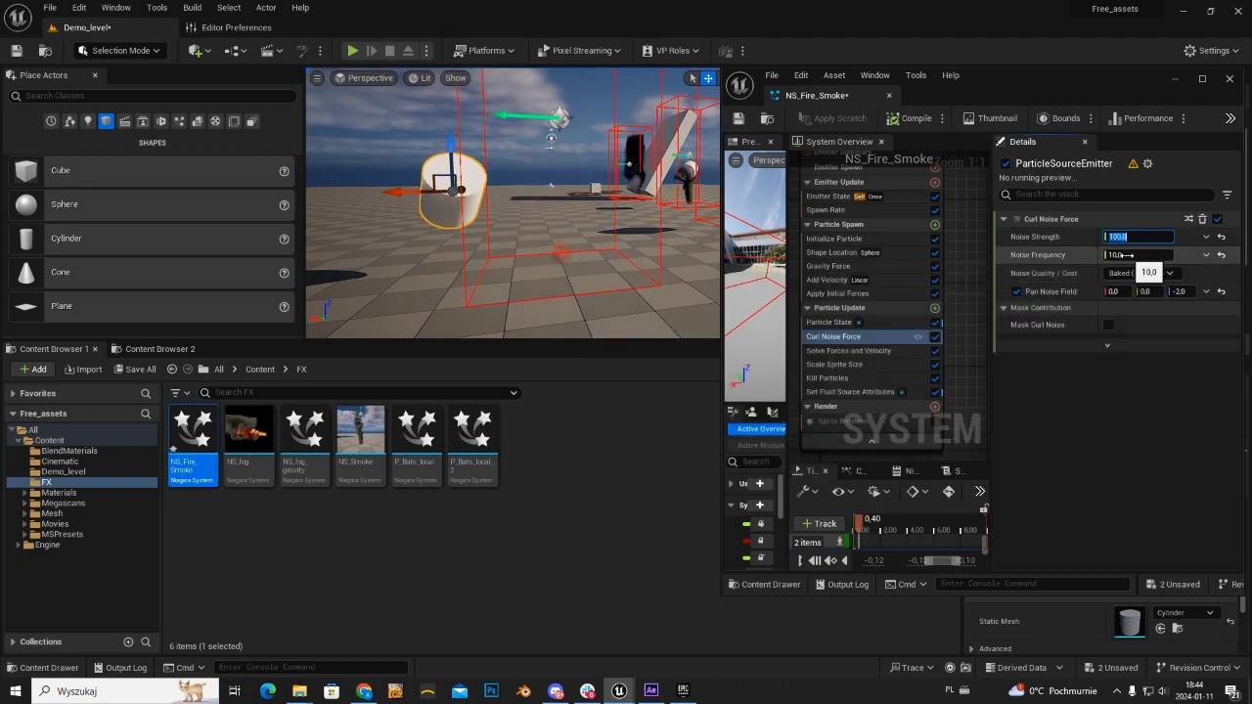
click(1125, 254)
text(5)
key(Return)
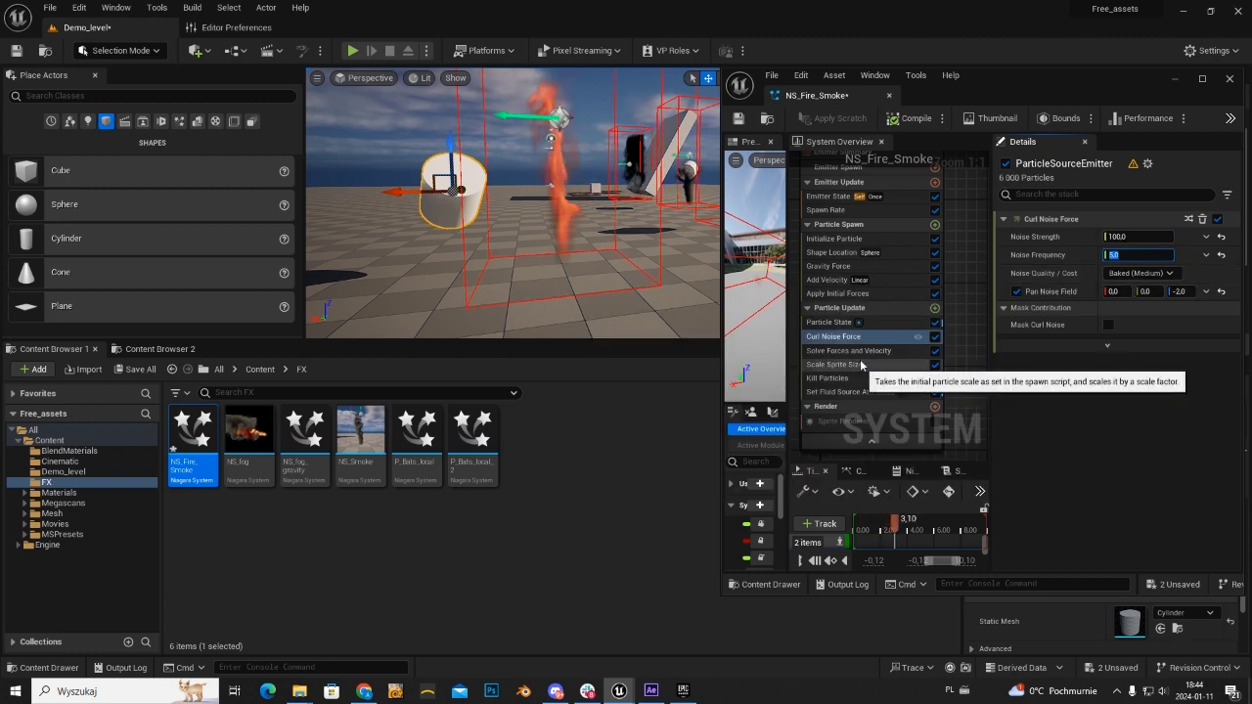
click(834, 254)
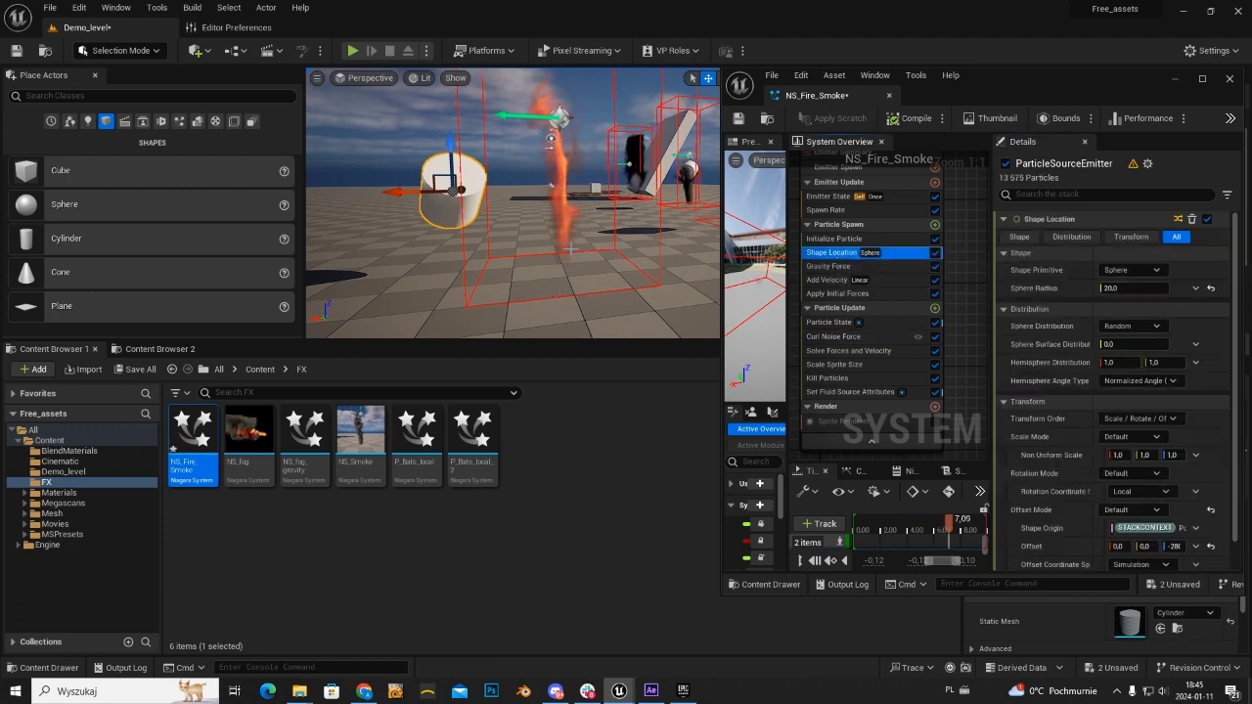
Try spawn sphere radius values of 50 and 100, settling back on 50
click(1115, 288)
text(50)
key(Return)
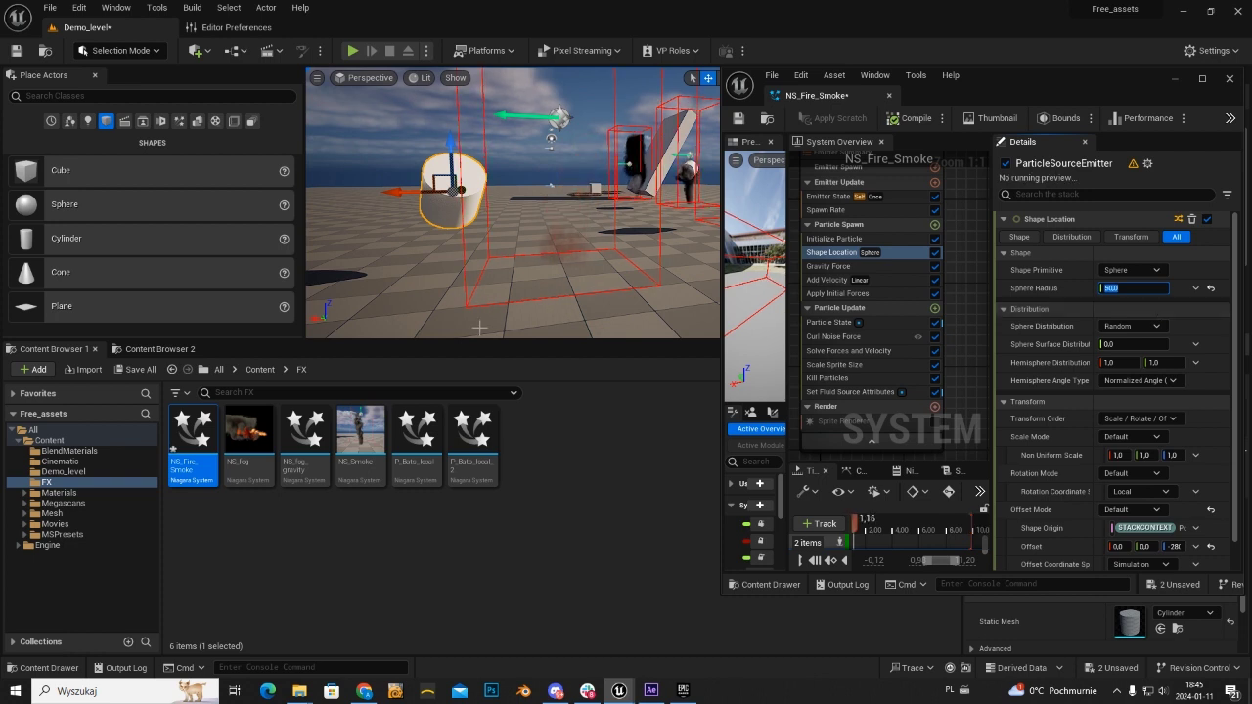
text(100)
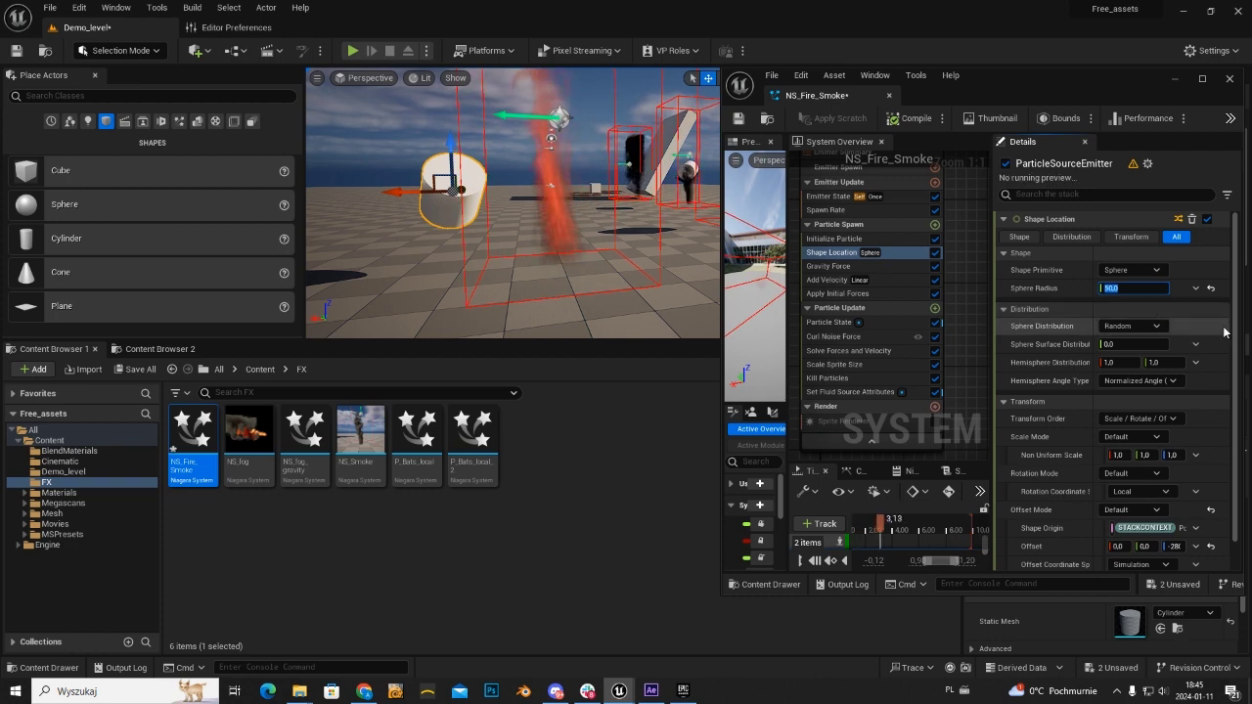
key(Return)
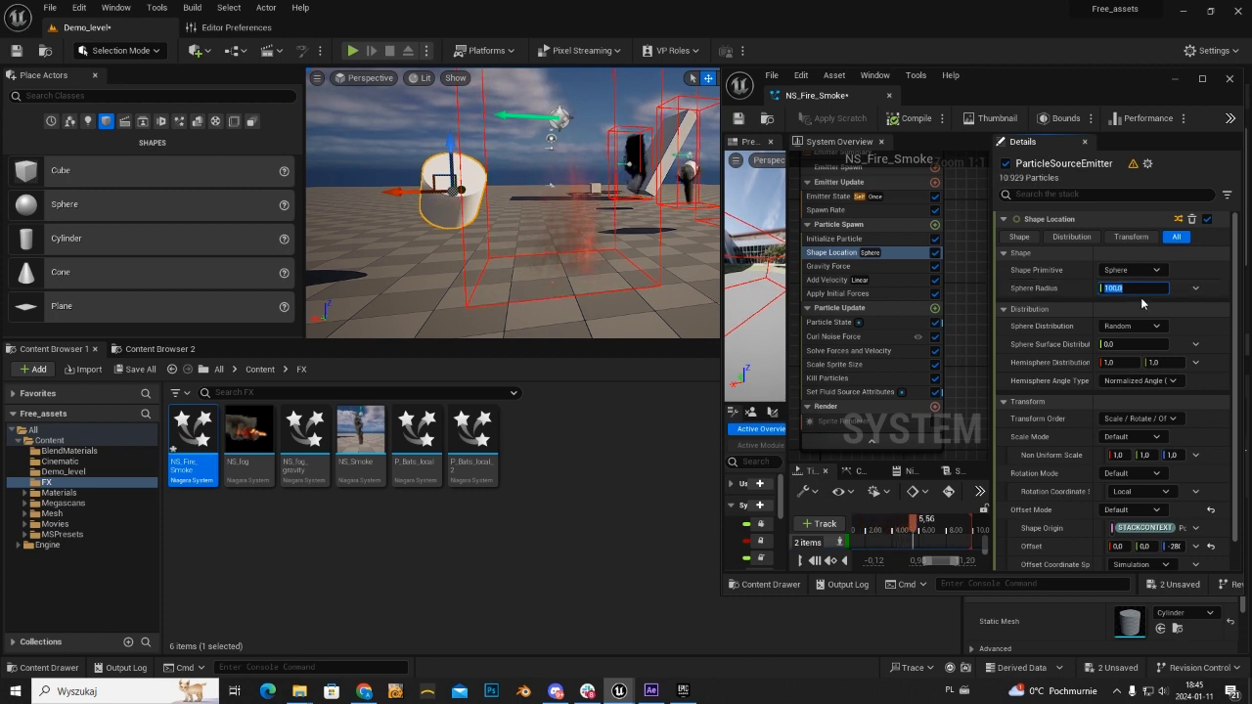
text(50)
key(Return)
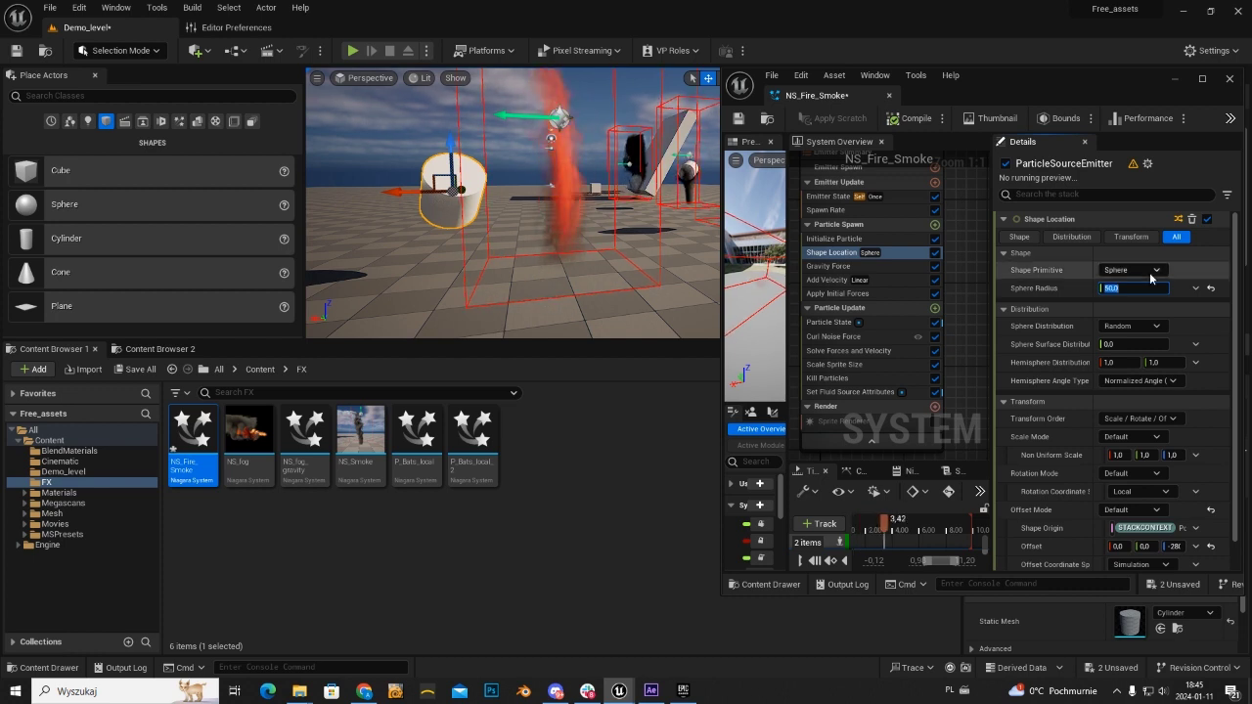
Change Shape Primitive to Box / Plane and set the Box Midpoint to 0, 0, 0
click(1130, 270)
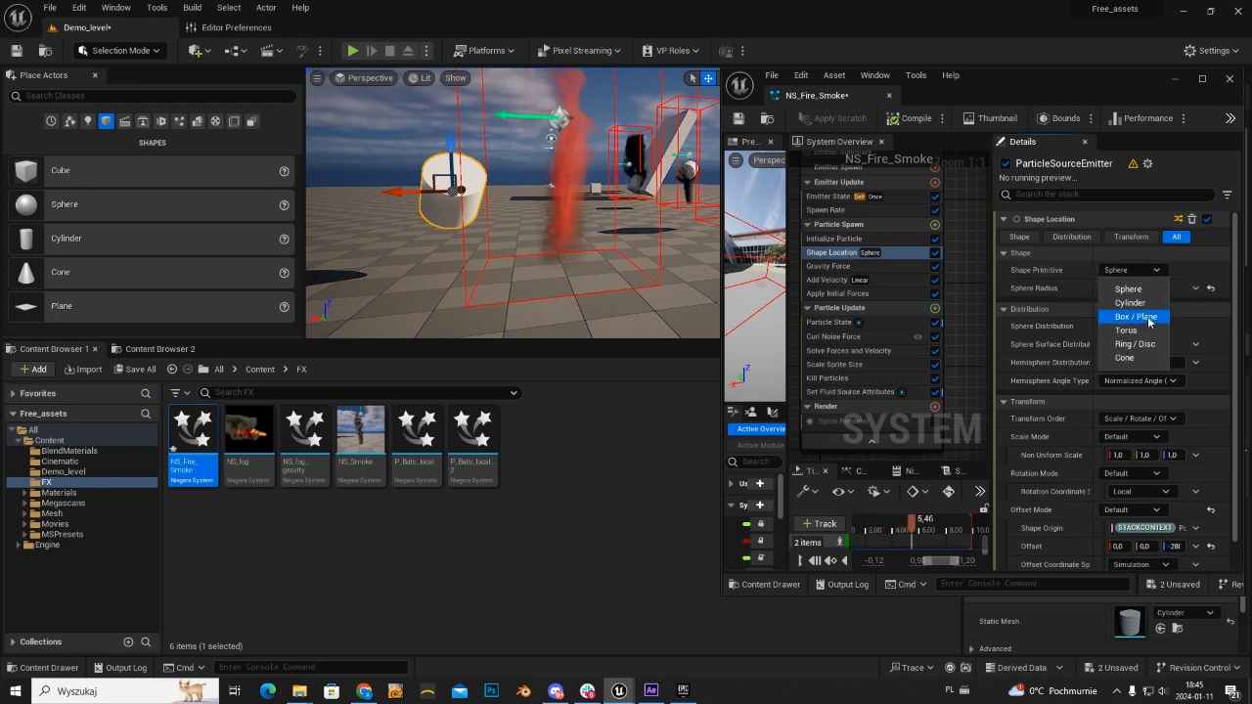
click(1143, 318)
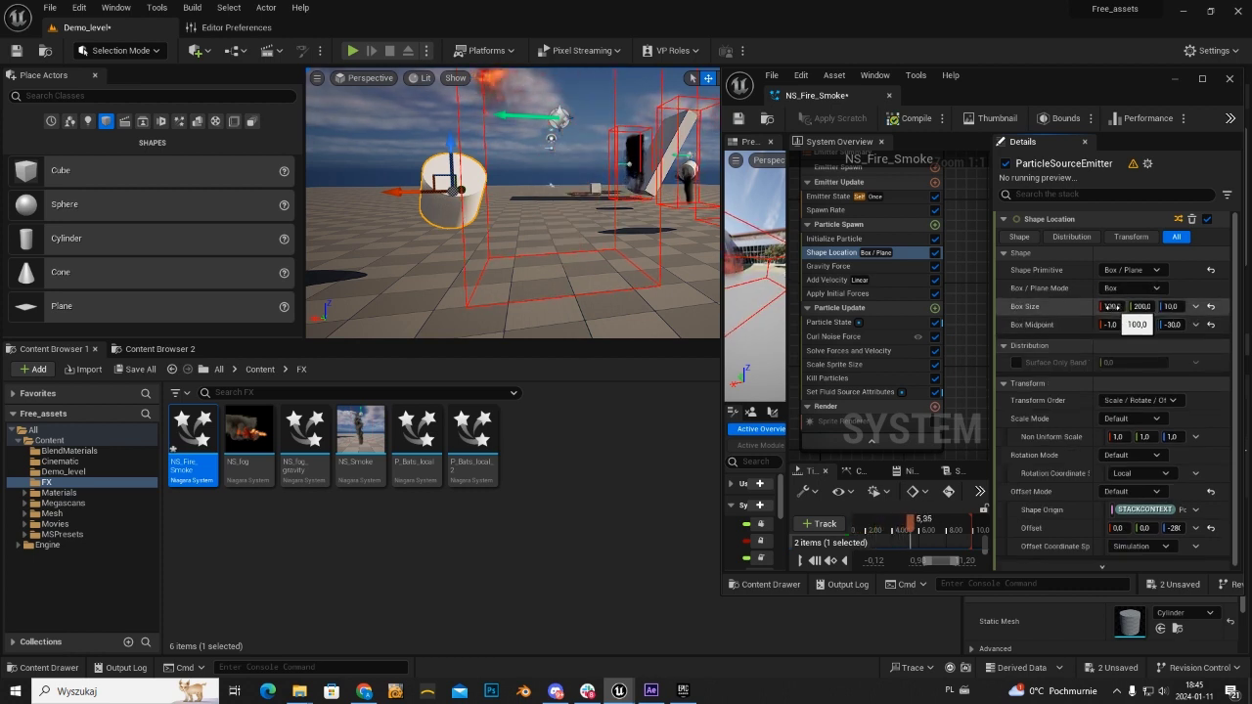
mouse_move(512, 215)
right_down()
mouse_move(513, 195)
mouse_move(529, 205)
right_up()
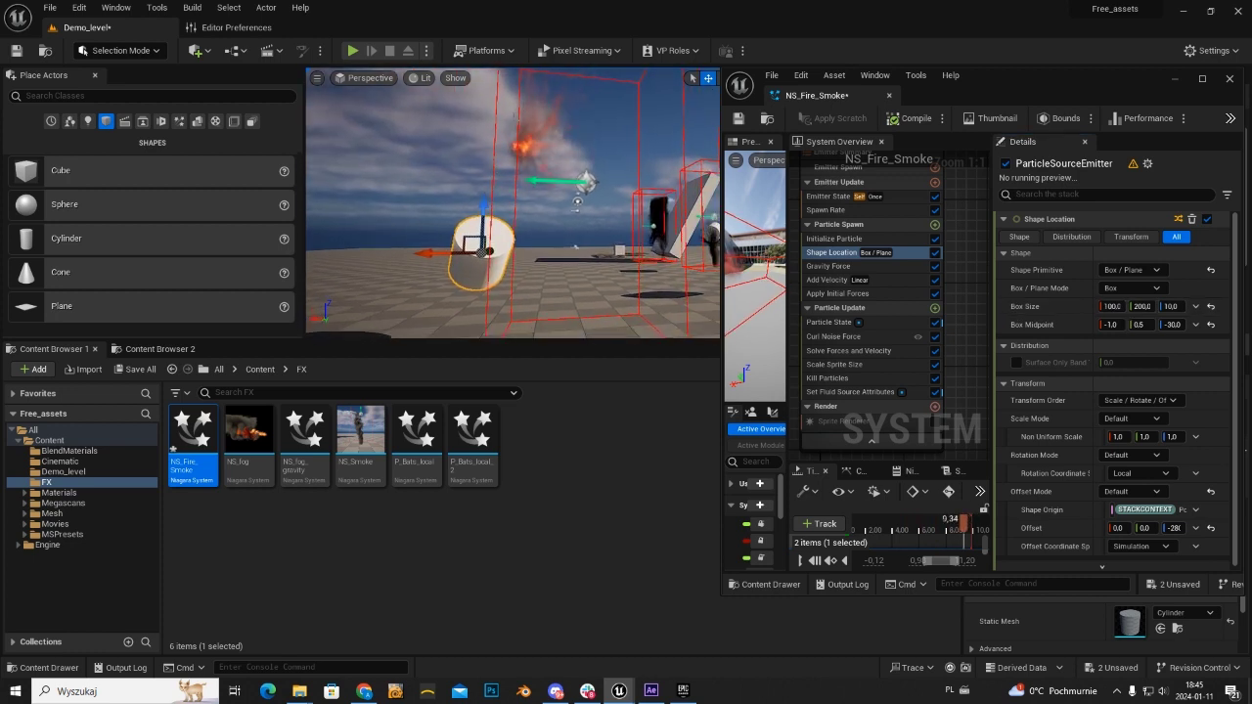
click(1174, 323)
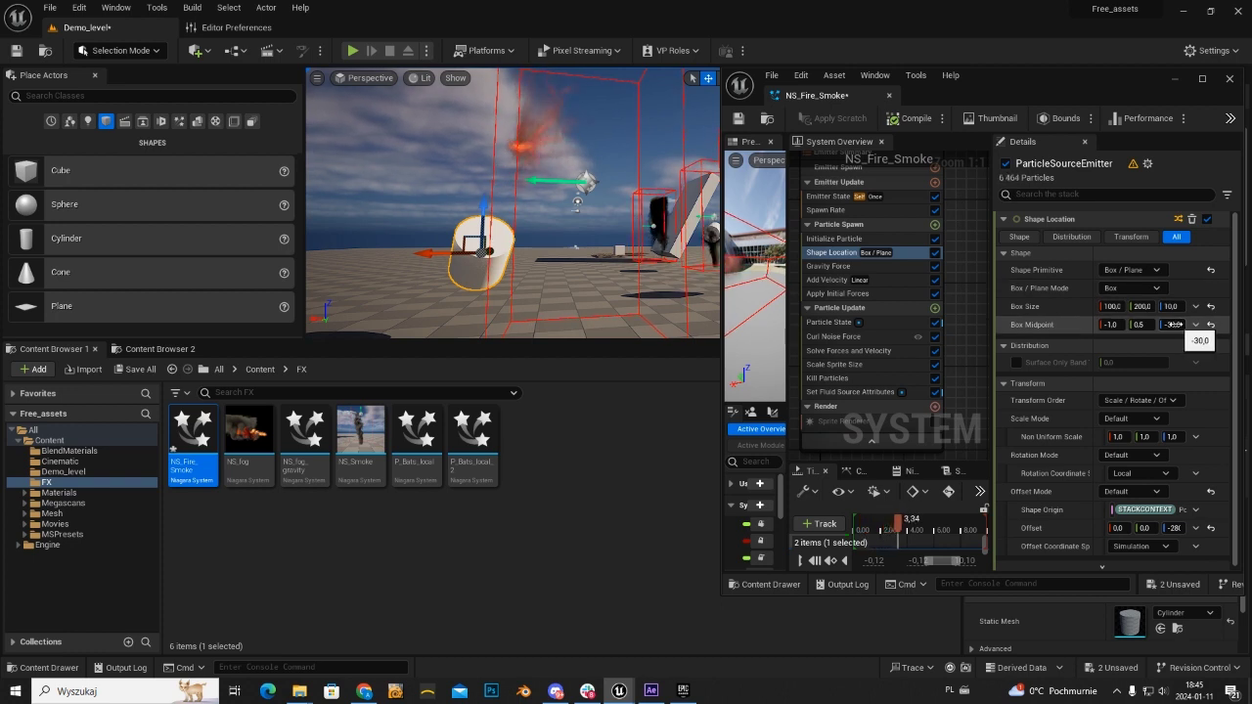
text(0)
key(Return)
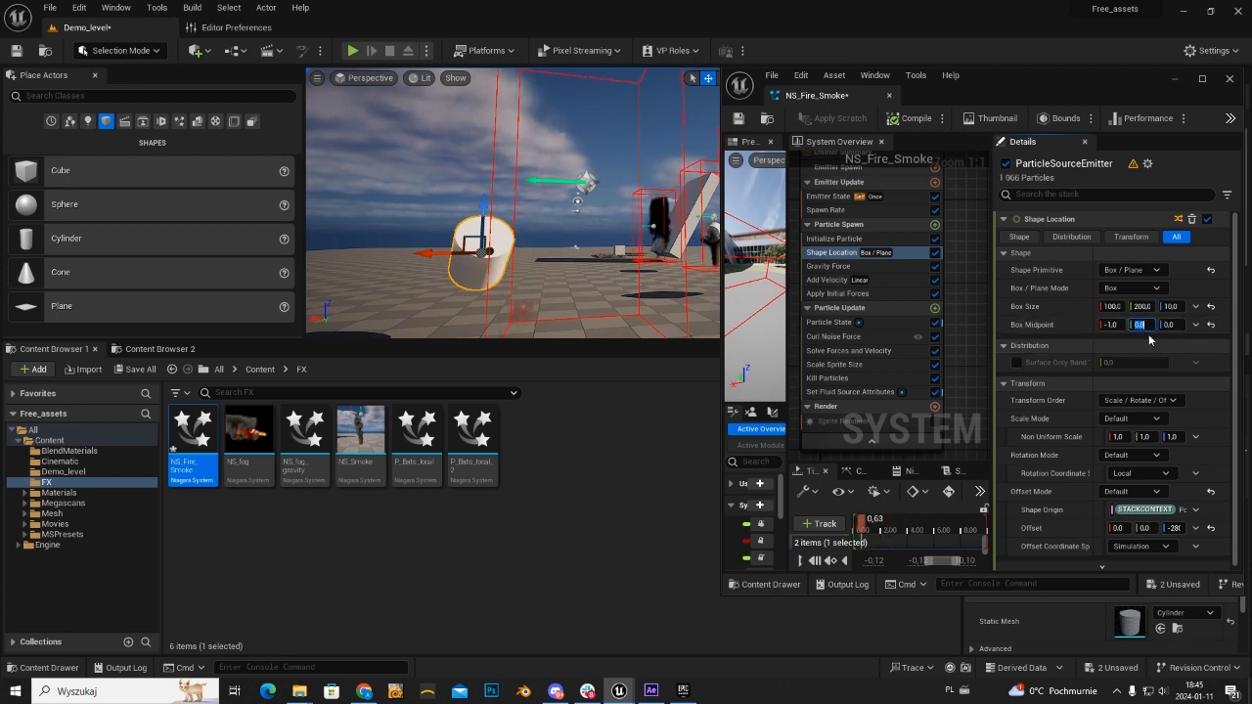
text(0)
key(Return)
click(1120, 325)
text(0)
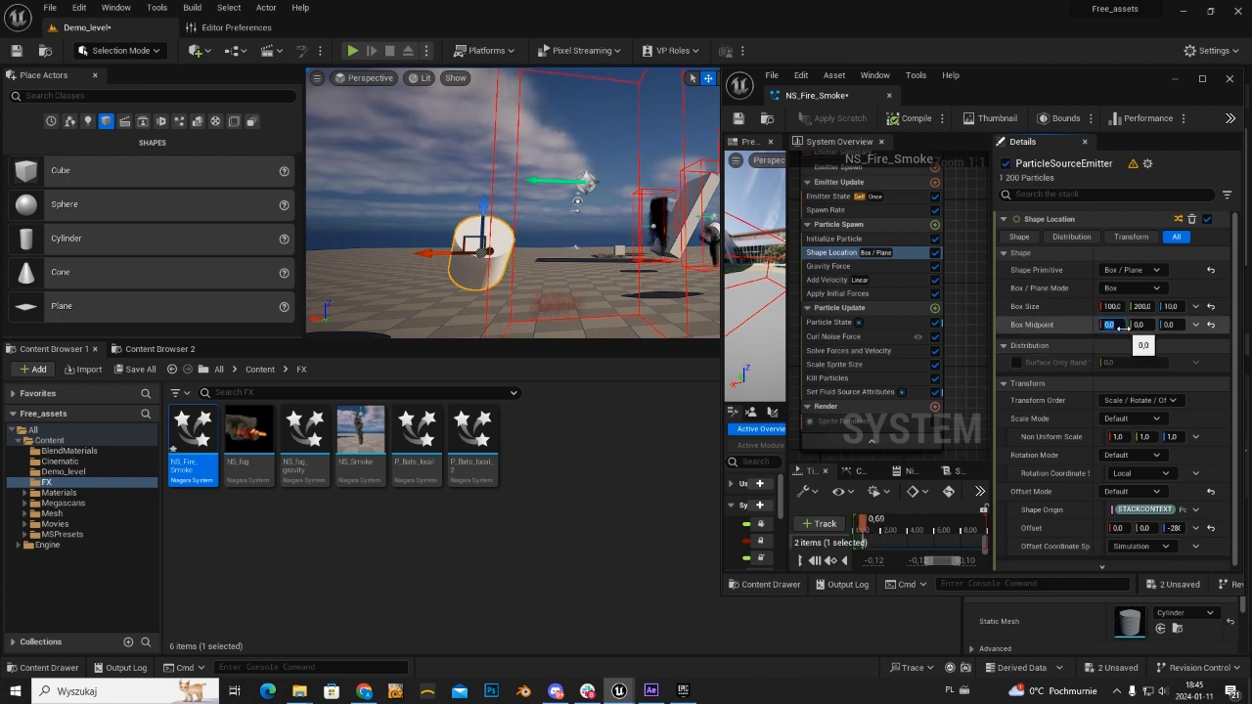
Pan the graph to bring the Grid3D_Gas_Master_Emitter into view
drag(605, 286, 473, 217)
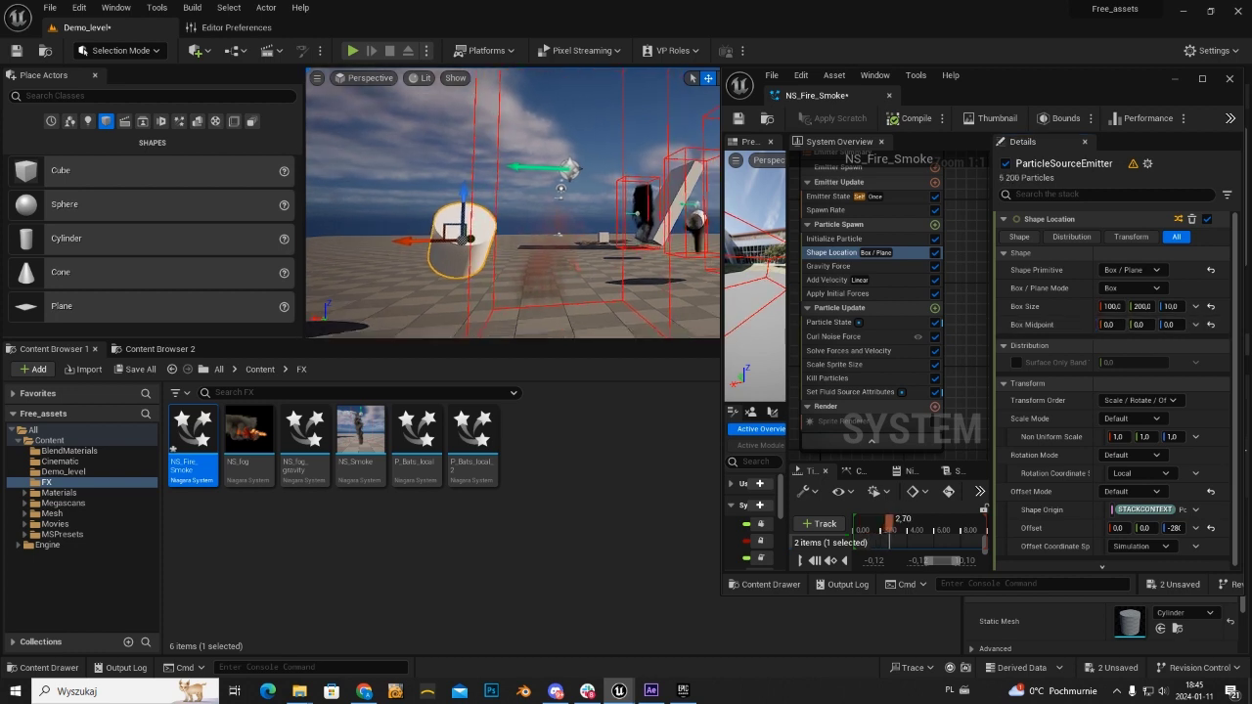
mouse_move(474, 218)
right_down()
mouse_move(528, 177)
mouse_move(480, 163)
mouse_move(479, 186)
right_up()
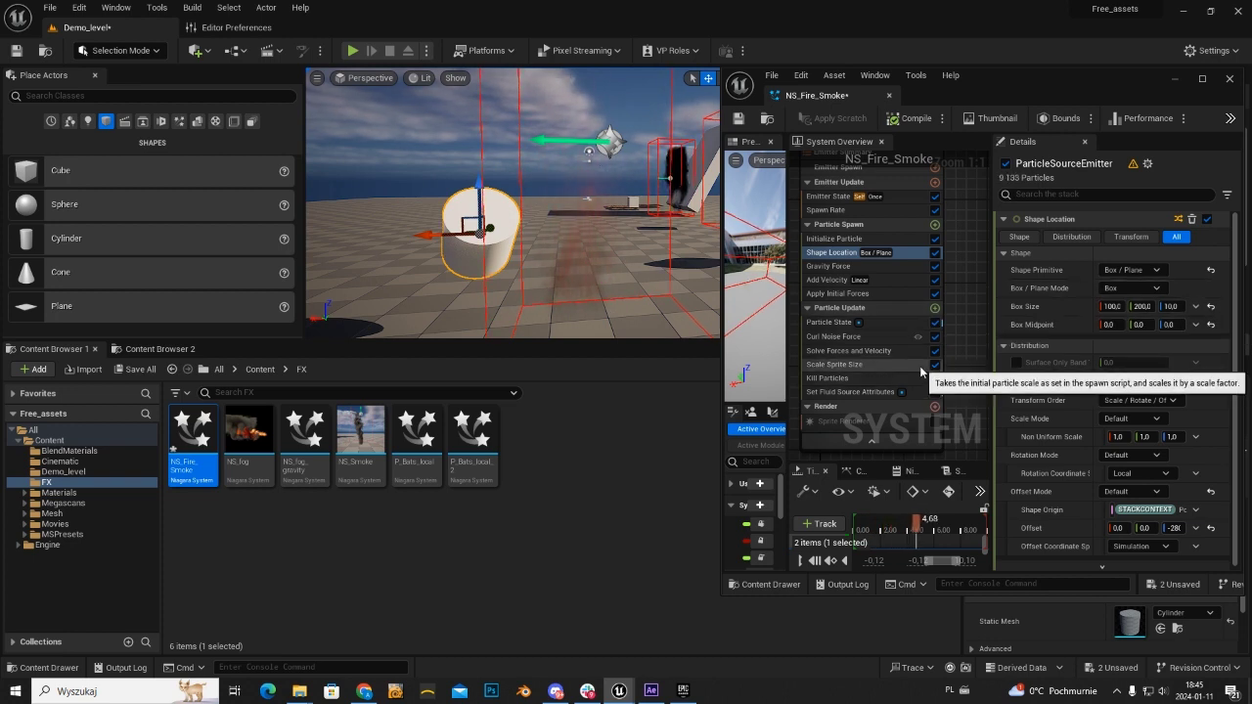
right_drag(952, 320, 857, 396)
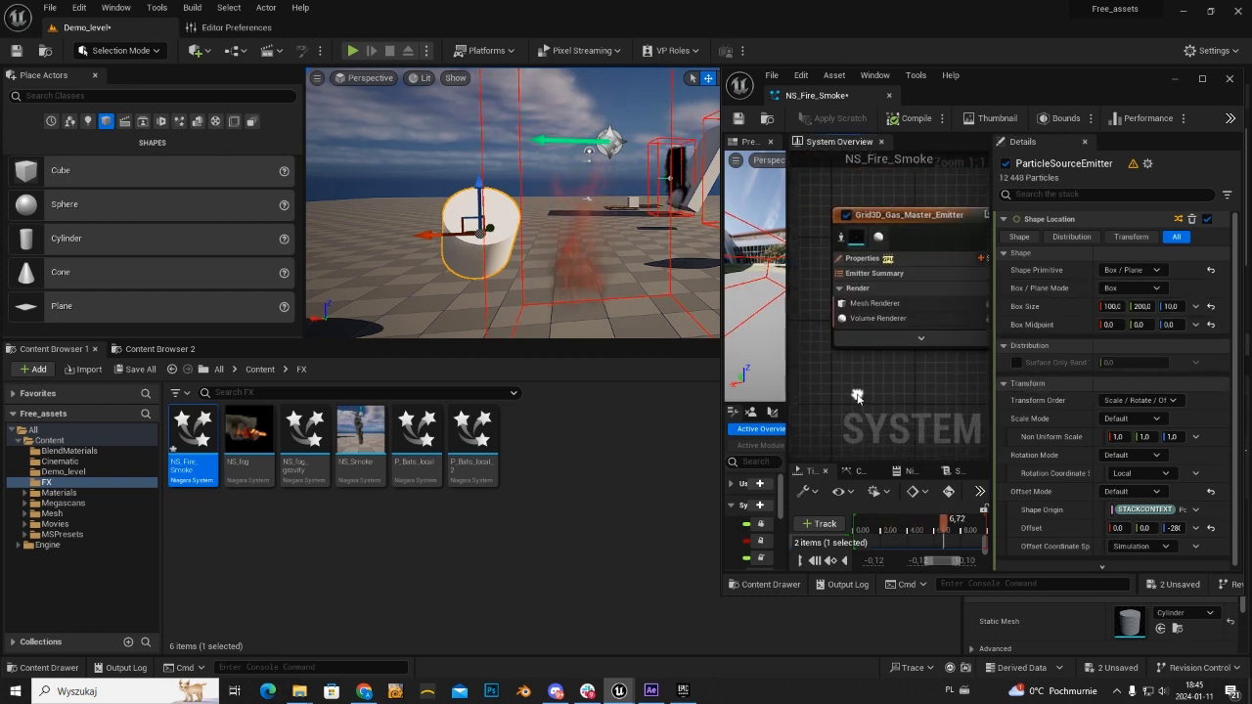
Show the gas emitter's summary settings and scroll down to the Particle Reader section
click(910, 304)
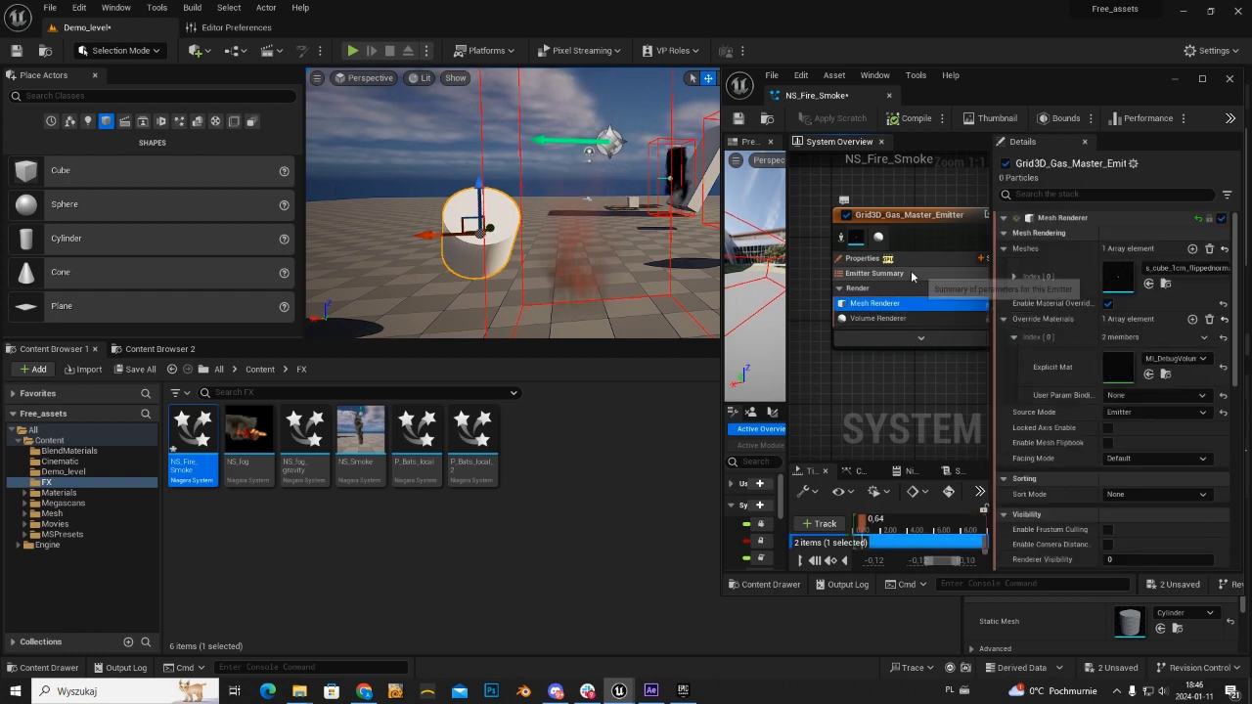
click(911, 275)
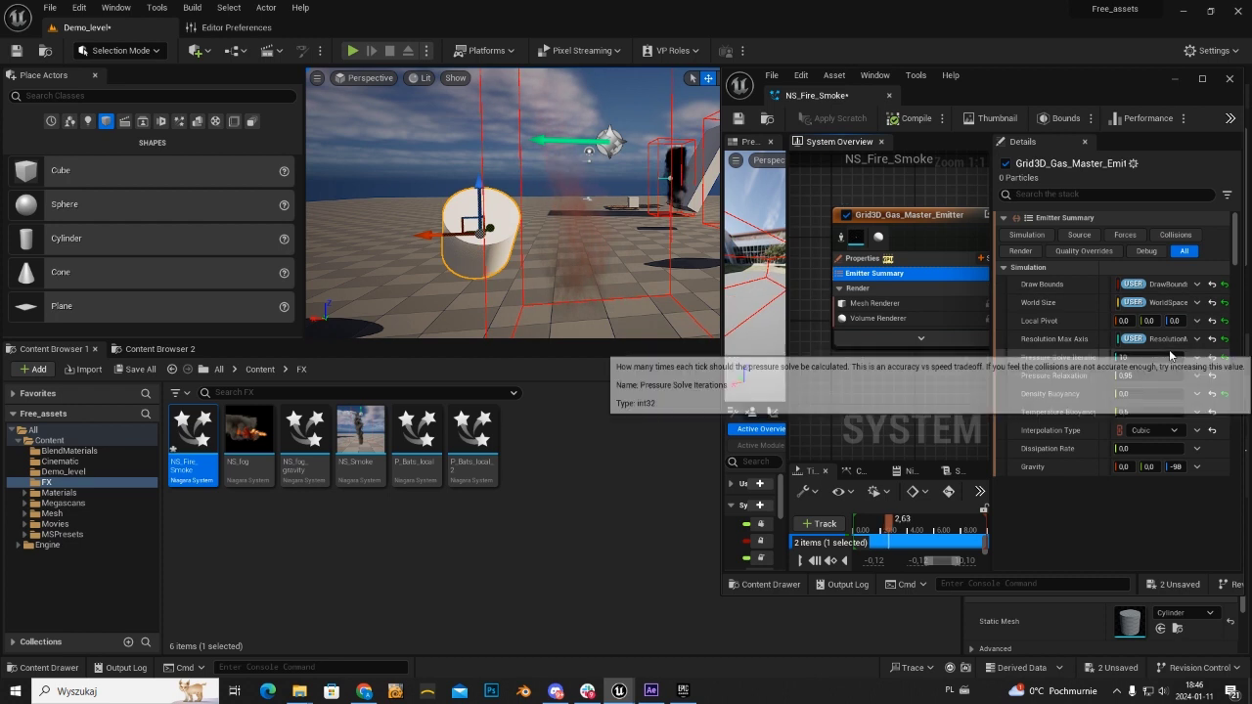
scroll(1168, 354, down, 4)
scroll(1164, 352, down, 3)
scroll(1162, 349, down, 3)
scroll(1162, 349, down, 3)
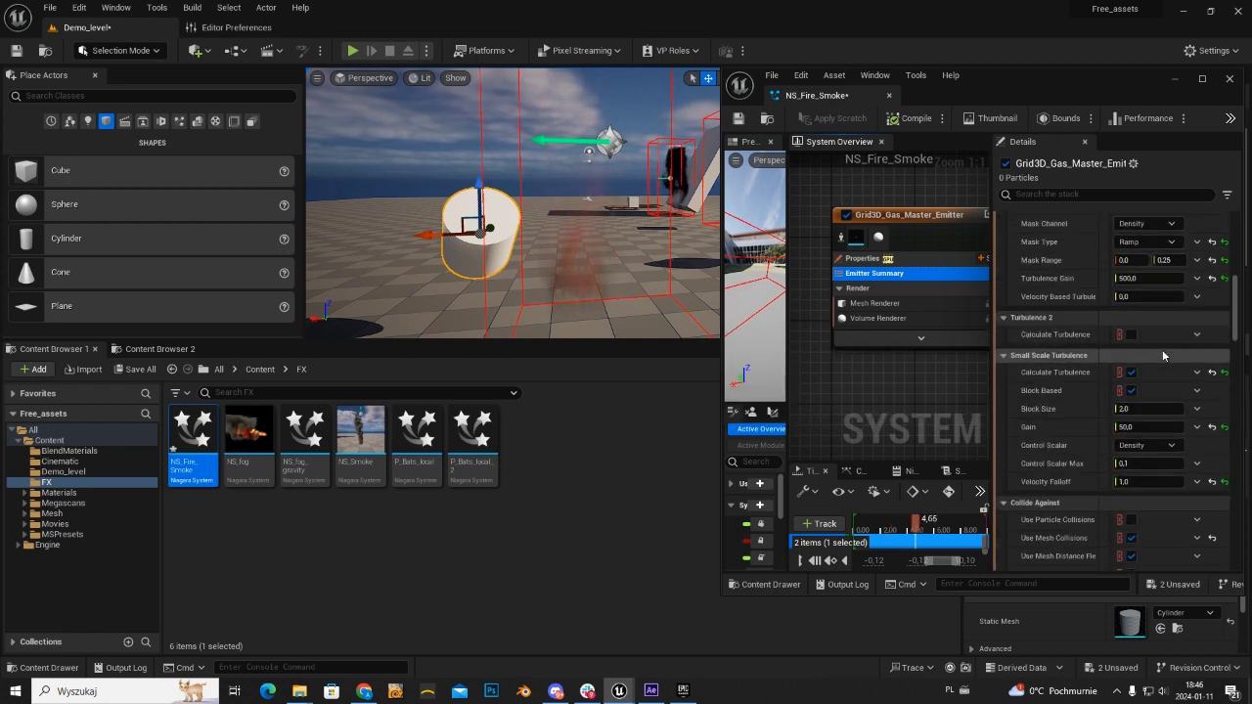
scroll(1162, 349, down, 2)
scroll(1163, 344, down, 3)
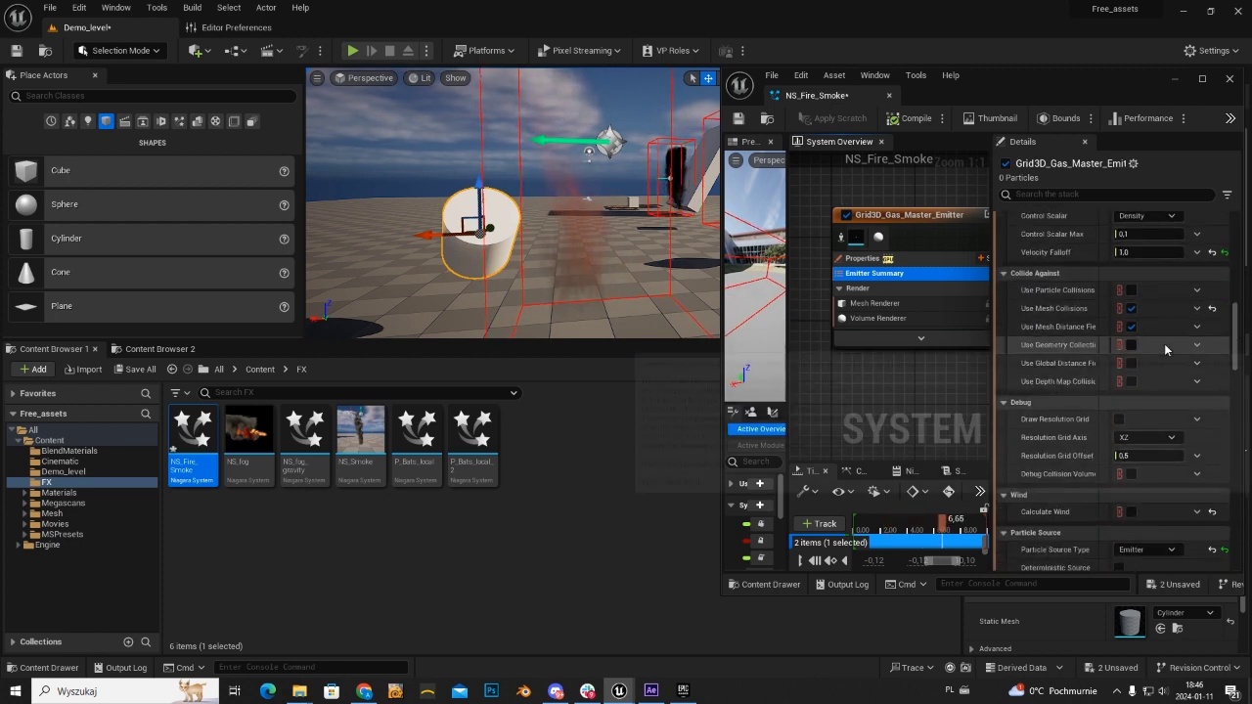
scroll(1164, 345, down, 2)
scroll(1165, 343, down, 2)
scroll(1165, 343, down, 1)
scroll(1167, 340, down, 2)
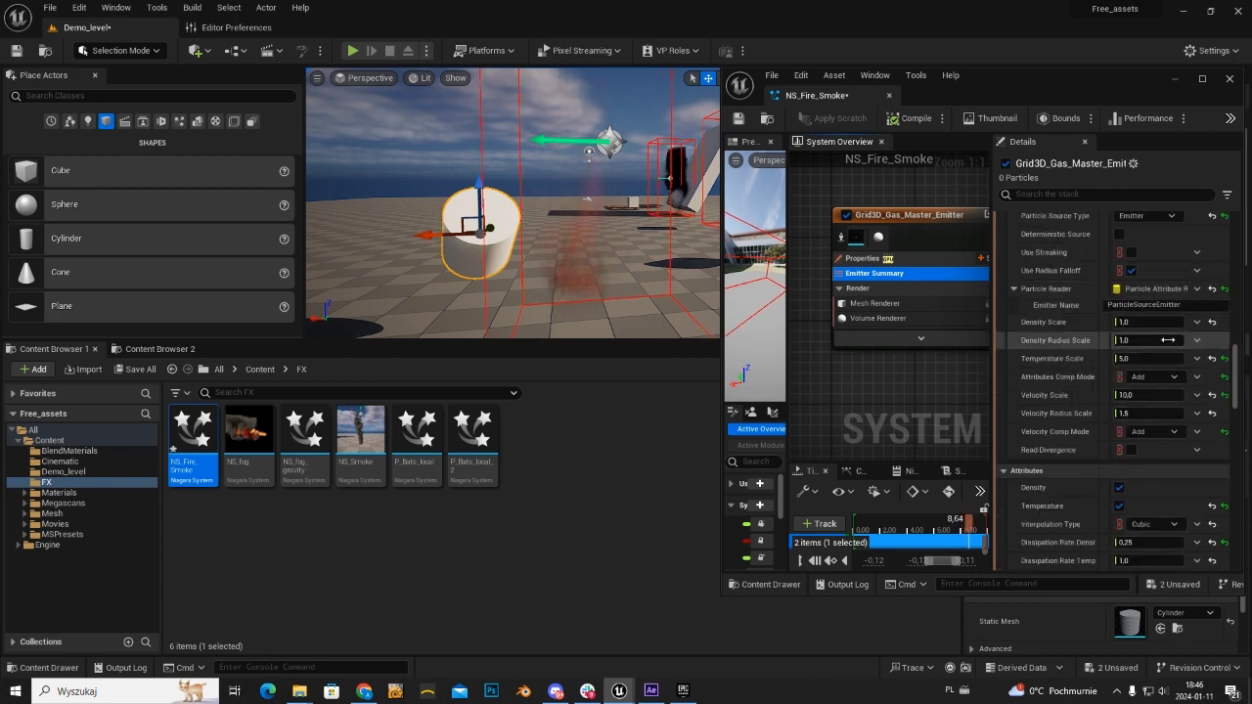
scroll(1168, 339, down, 2)
scroll(1168, 345, down, 2)
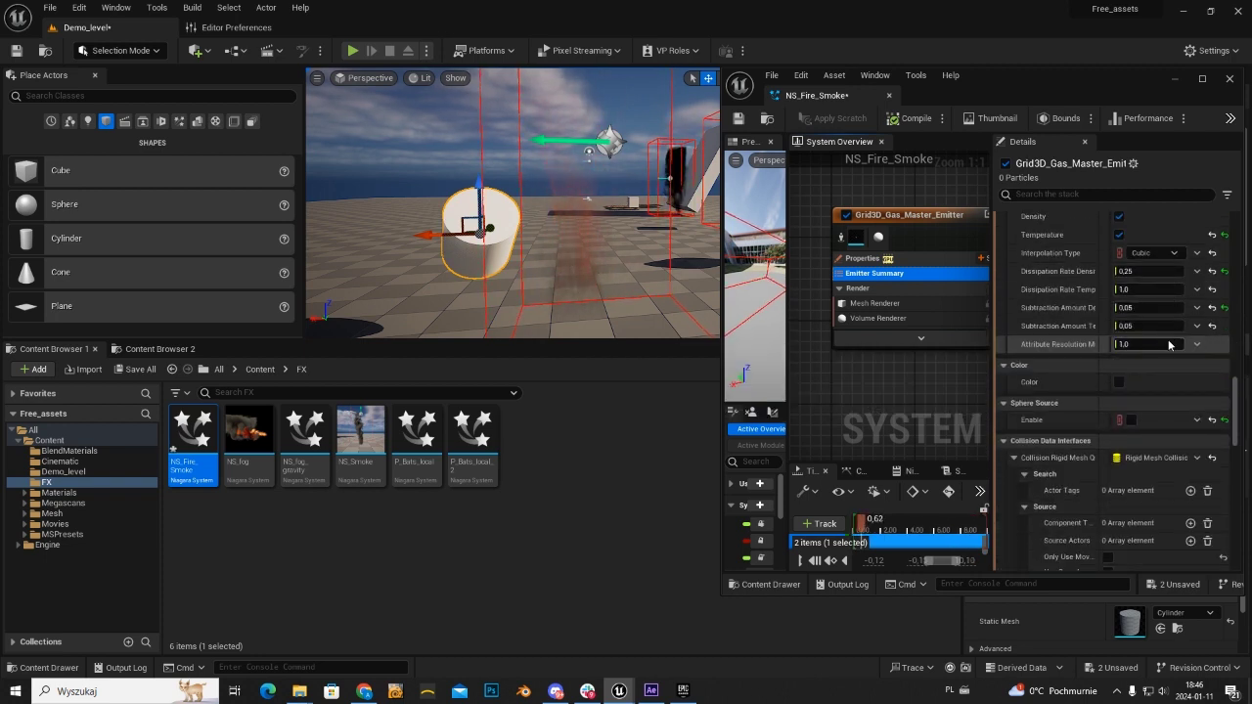
scroll(1121, 372, up, 2)
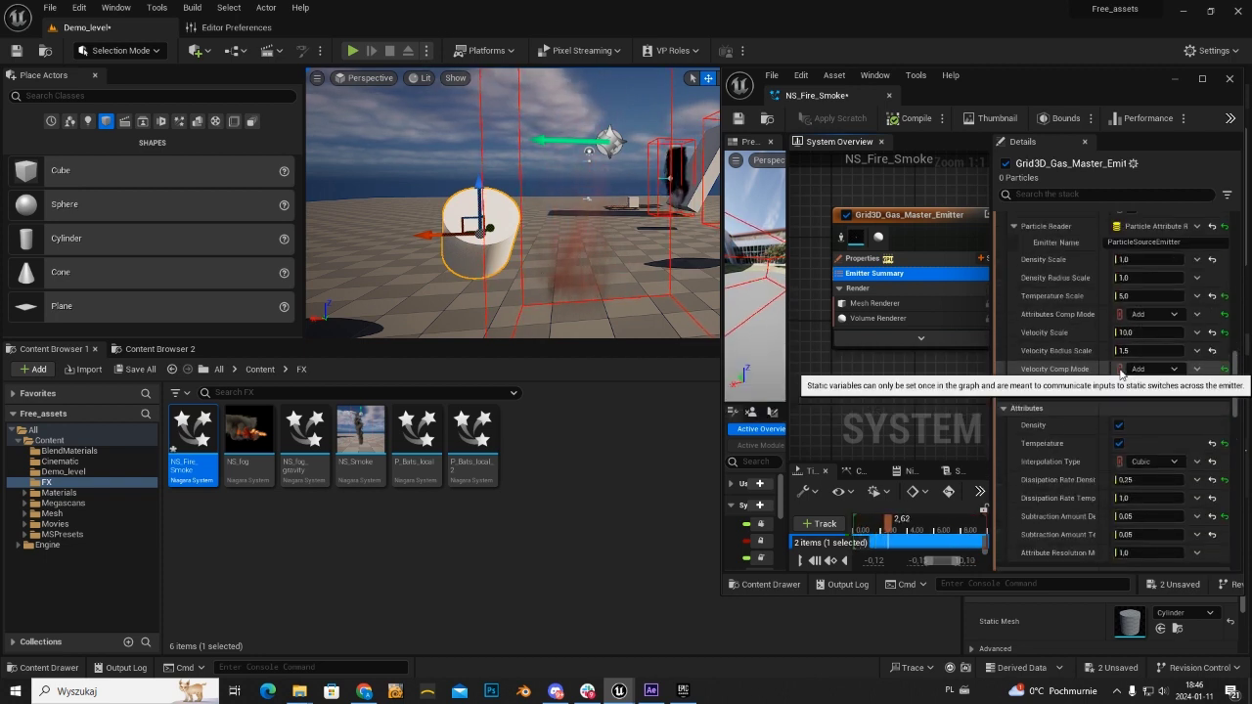
Set Density Scale to 5.0 and Temperature Scale to 10.0, then drag the cylinder right
click(1145, 259)
text(5)
key(Return)
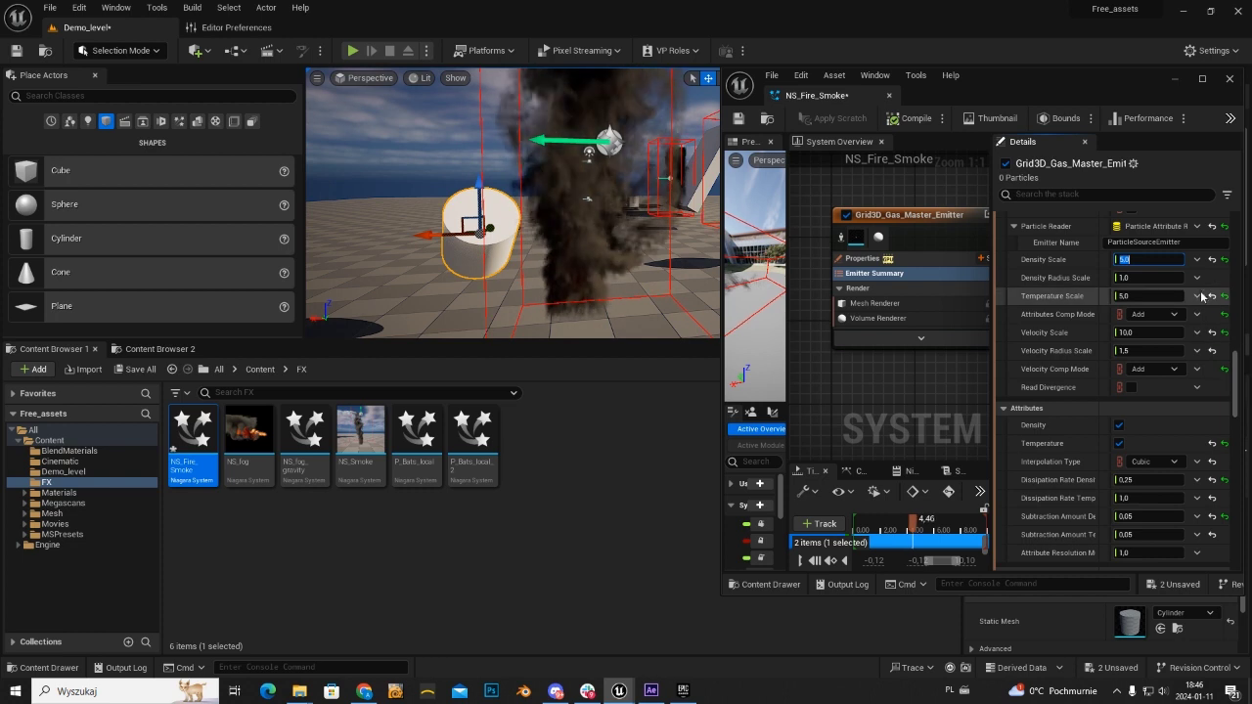
click(1153, 296)
text(5)
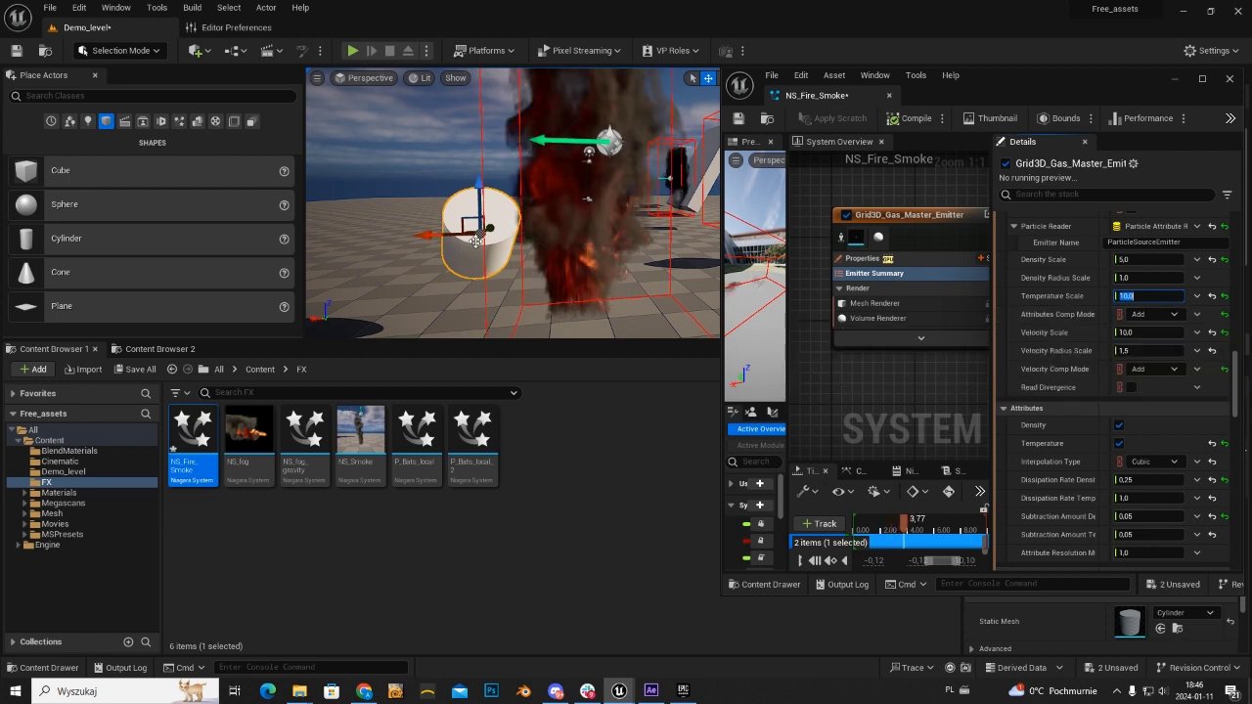
mouse_move(476, 241)
mouse_down()
mouse_move(590, 231)
mouse_move(641, 274)
mouse_up()
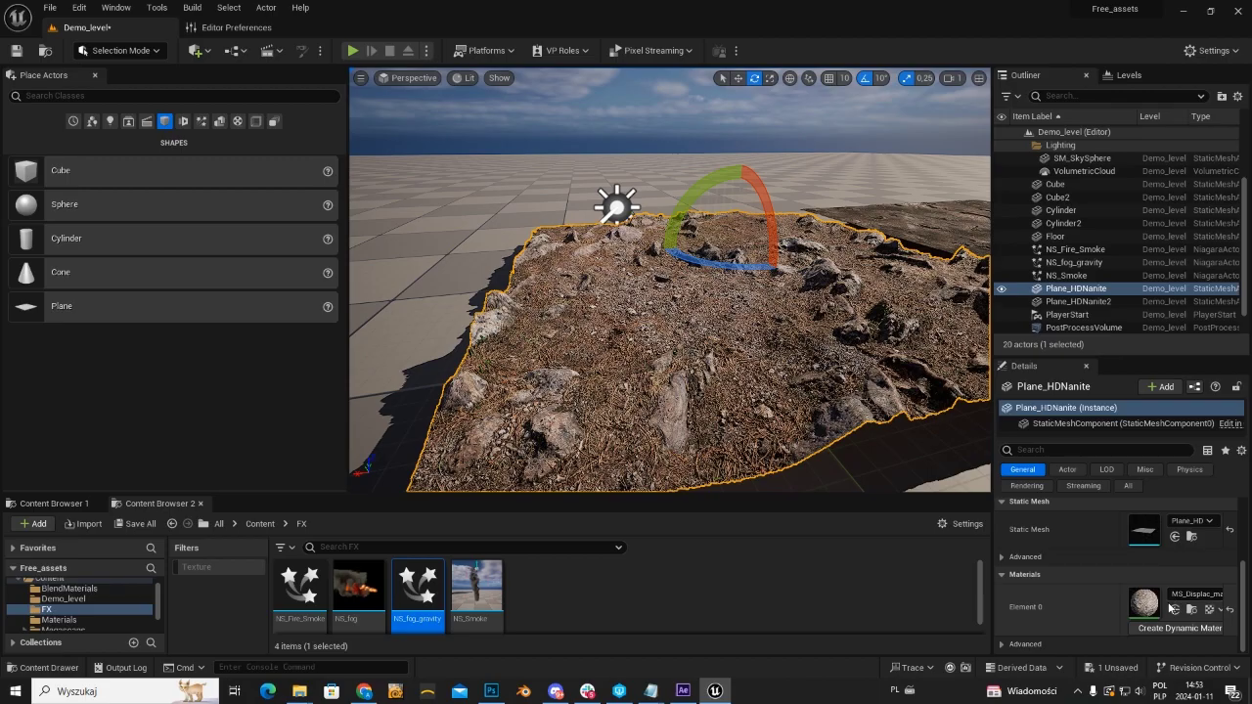
Open the plane's MS_Displac material instance and set its displacement amount to 0.2
double_click(1146, 603)
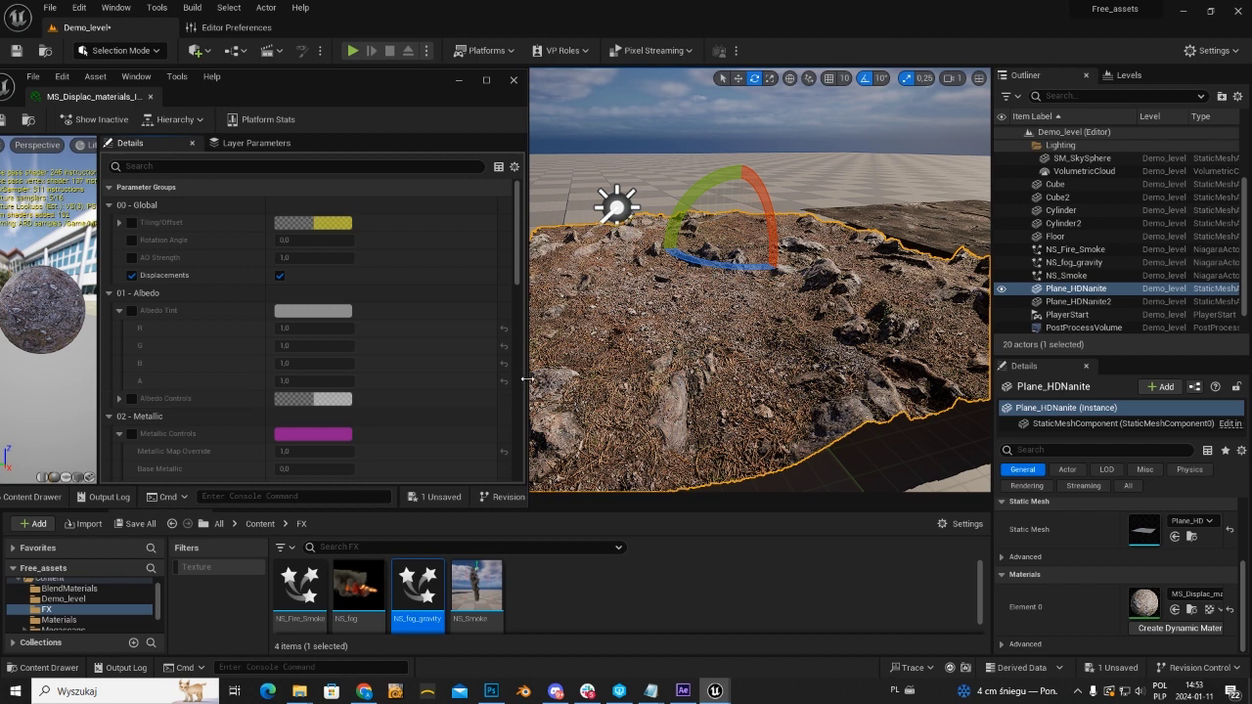
drag(526, 380, 349, 383)
text(0,2)
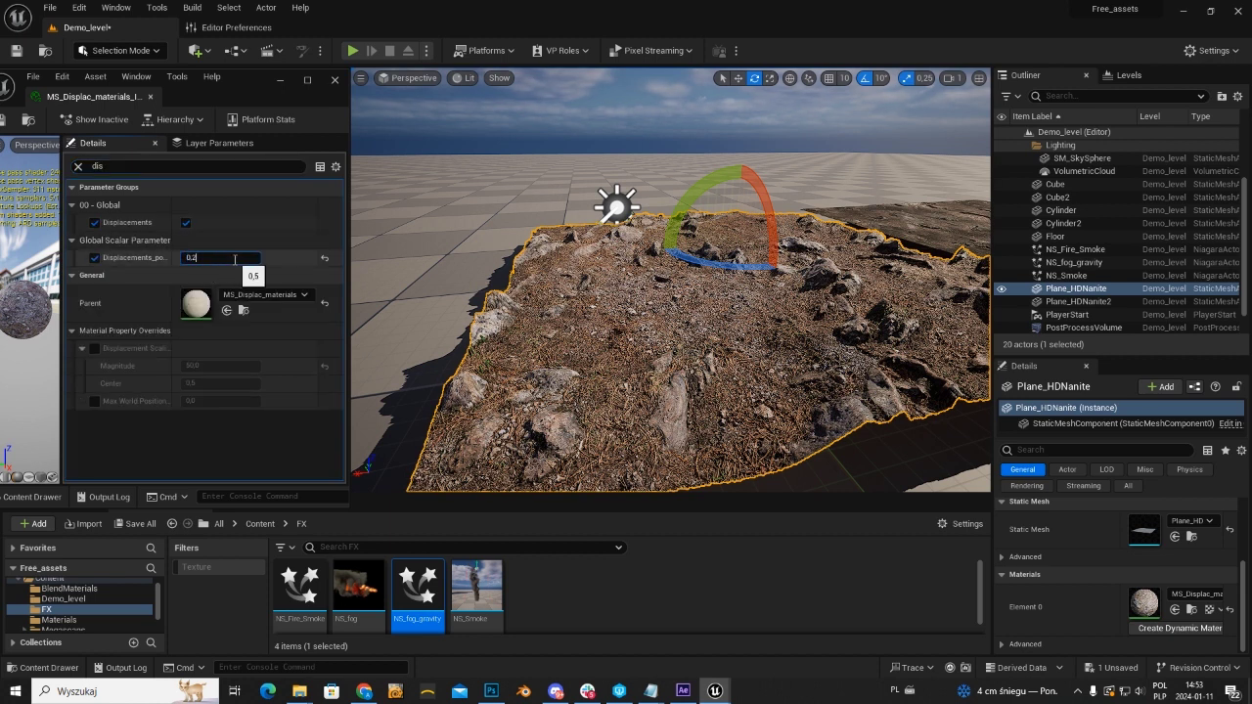
key(Return)
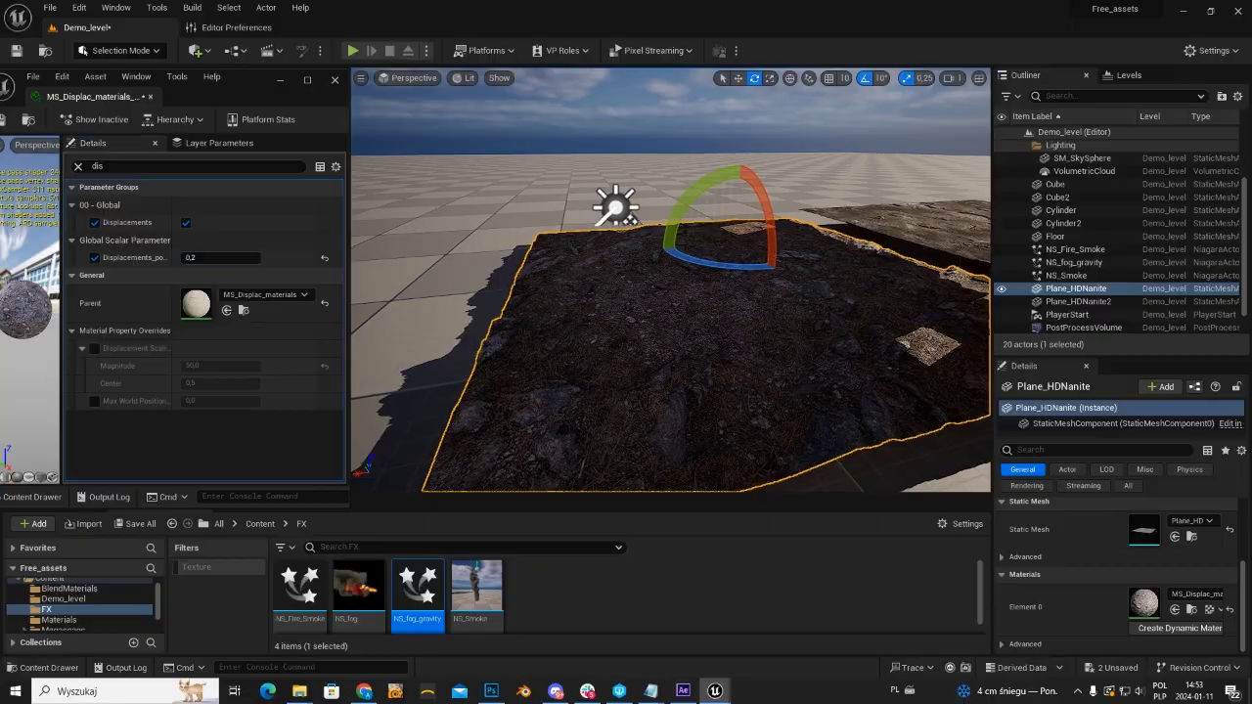
mouse_move(640, 336)
mouse_down()
mouse_move(641, 391)
mouse_move(641, 323)
mouse_move(641, 352)
mouse_up()
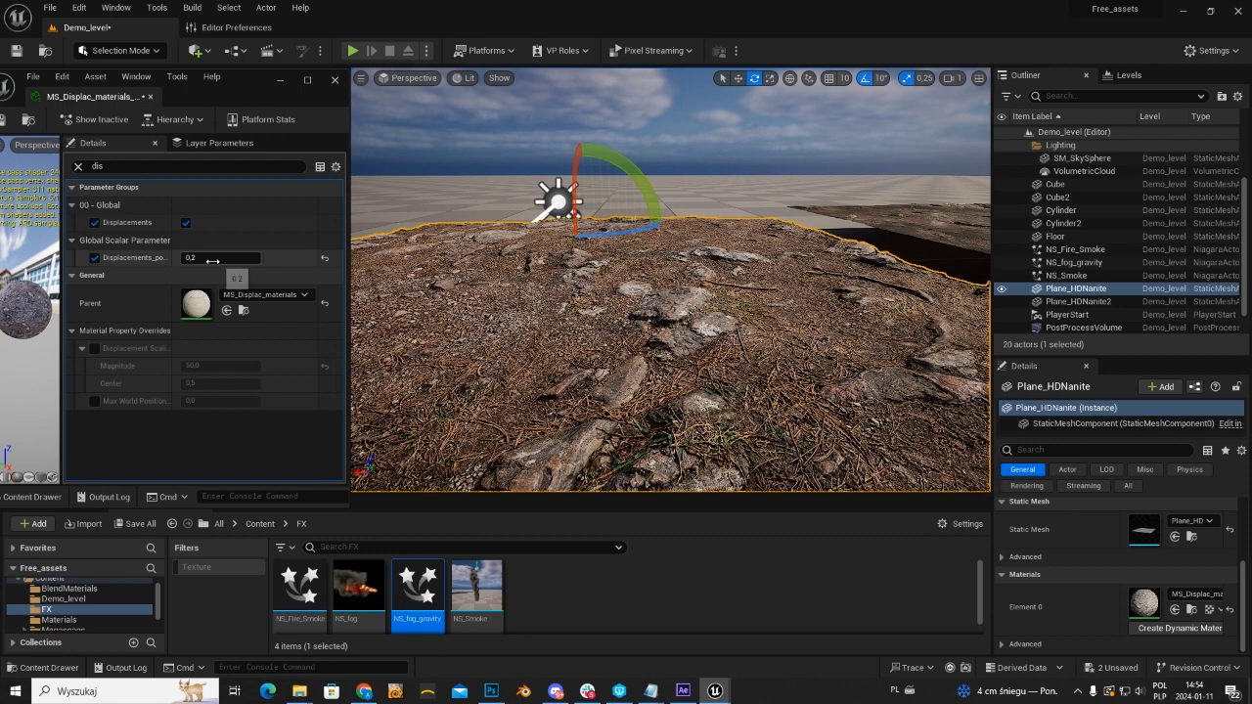
Raise Displacements_power to 0.8, then settle on 0.6 for taller rocks
text(8)
key(Return)
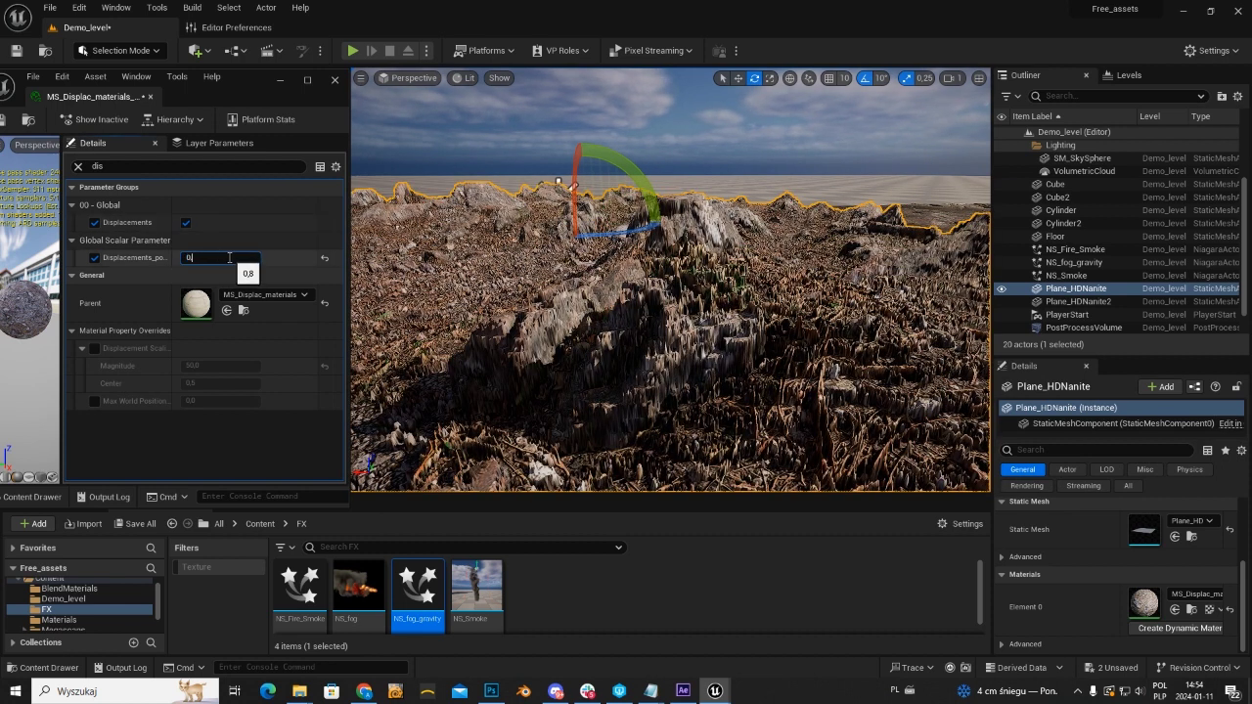
text(6)
key(Return)
scroll(670, 279, down, 5)
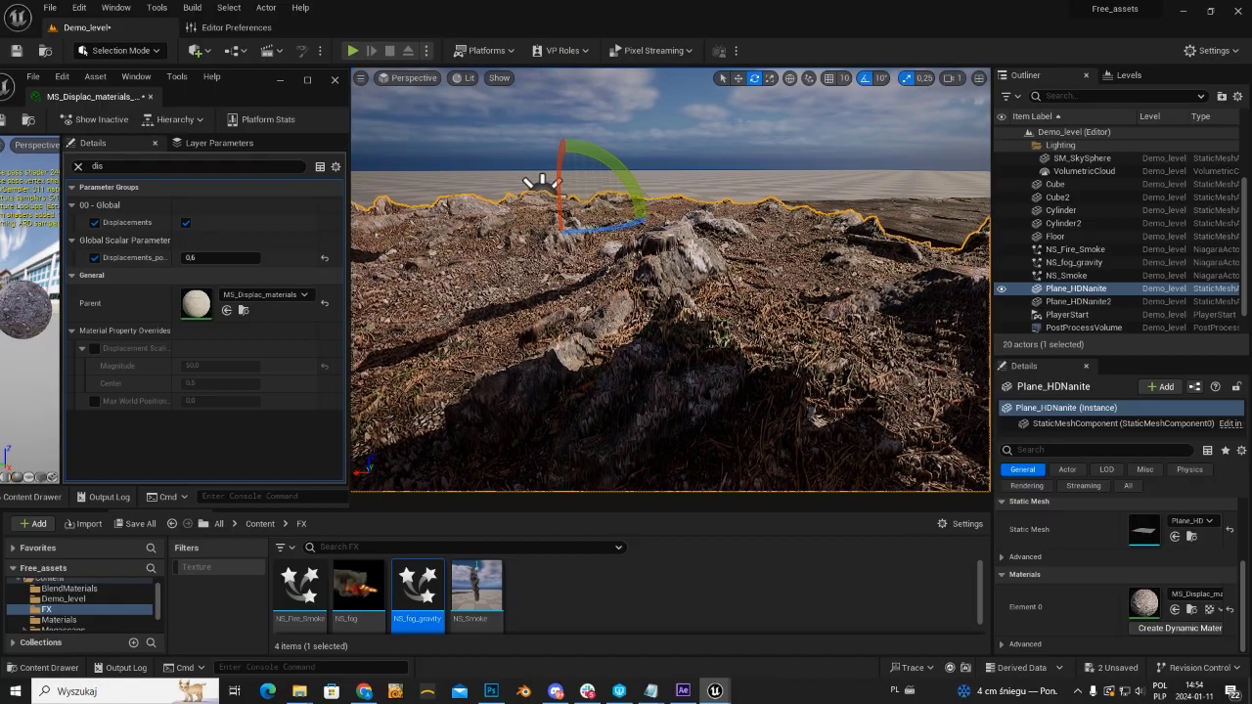
scroll(670, 278, up, 2)
scroll(670, 278, up, 2)
scroll(670, 278, up, 2)
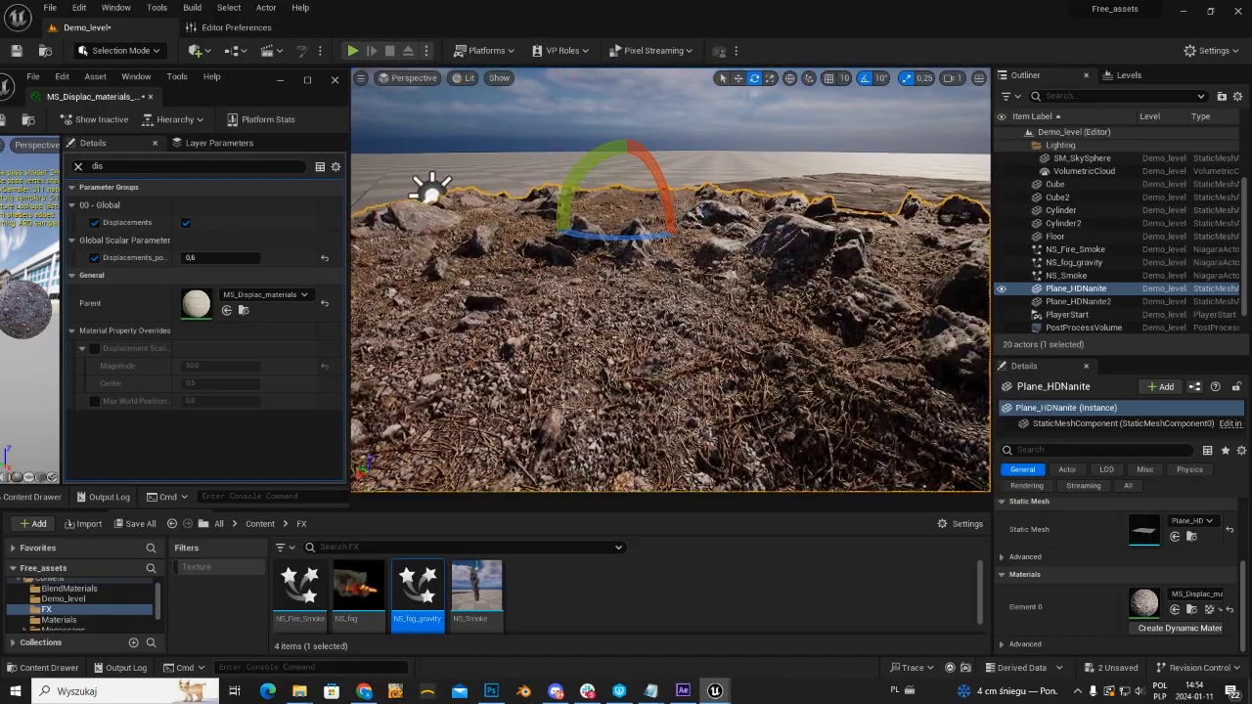
scroll(671, 279, up, 2)
scroll(670, 279, down, 2)
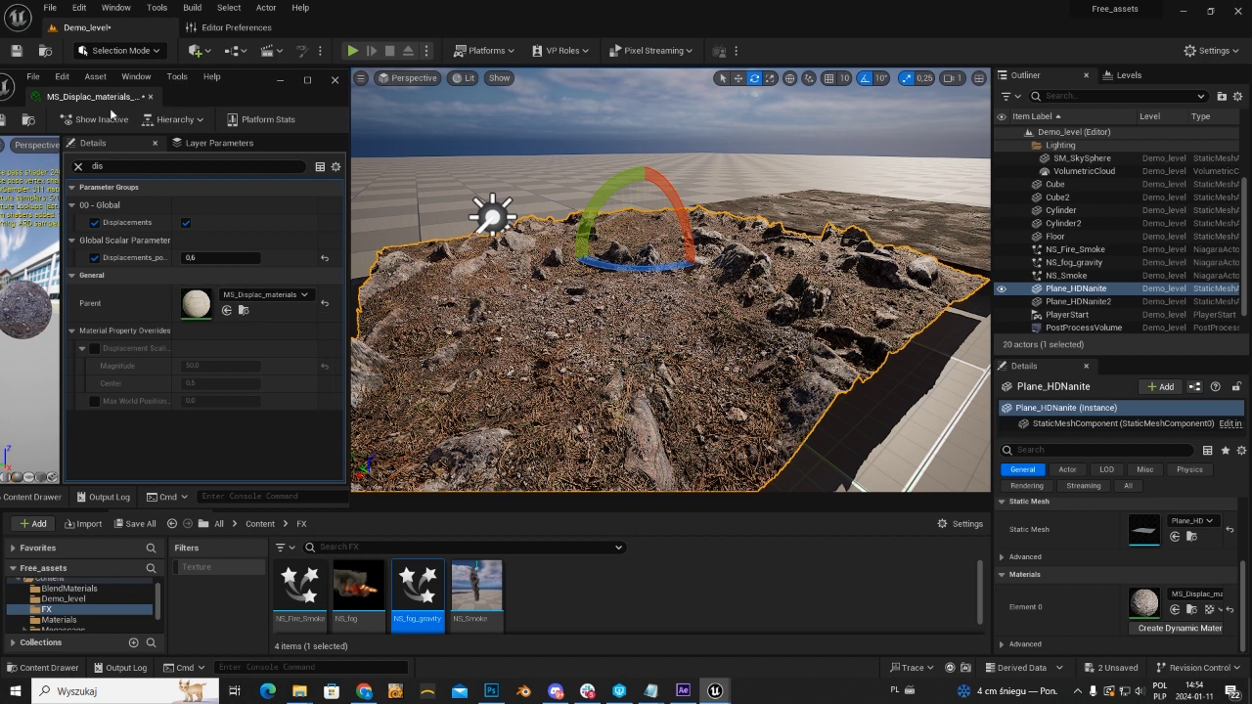
Clear the material parameter filter and scroll down to the 07 - Texture Maps slots
drag(219, 93, 347, 83)
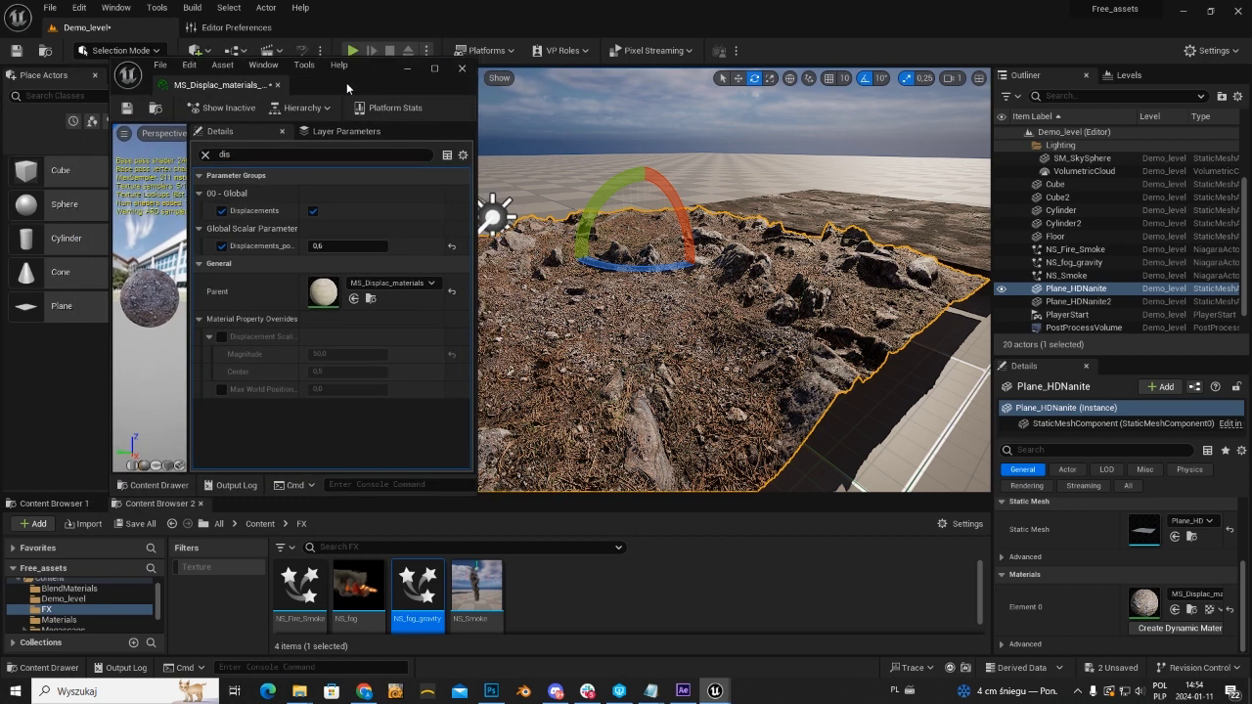
click(206, 155)
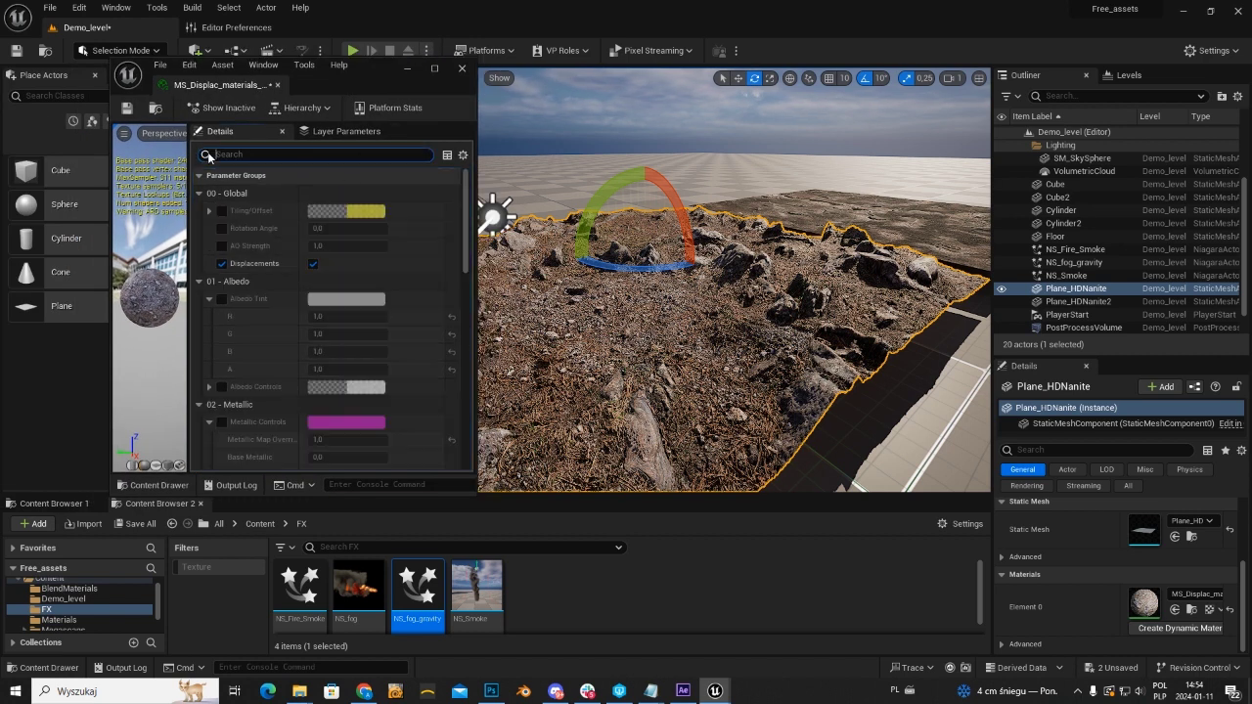
scroll(319, 291, down, 5)
scroll(319, 291, down, 5)
scroll(322, 290, down, 5)
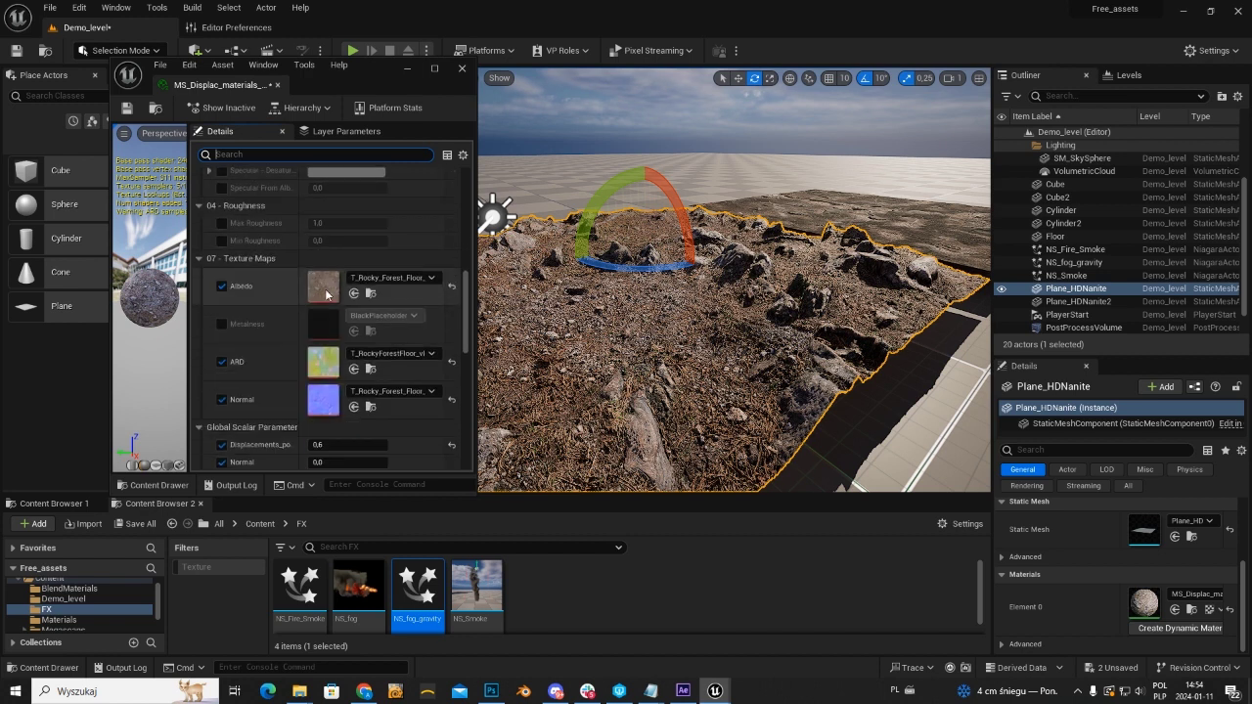
scroll(326, 290, down, 5)
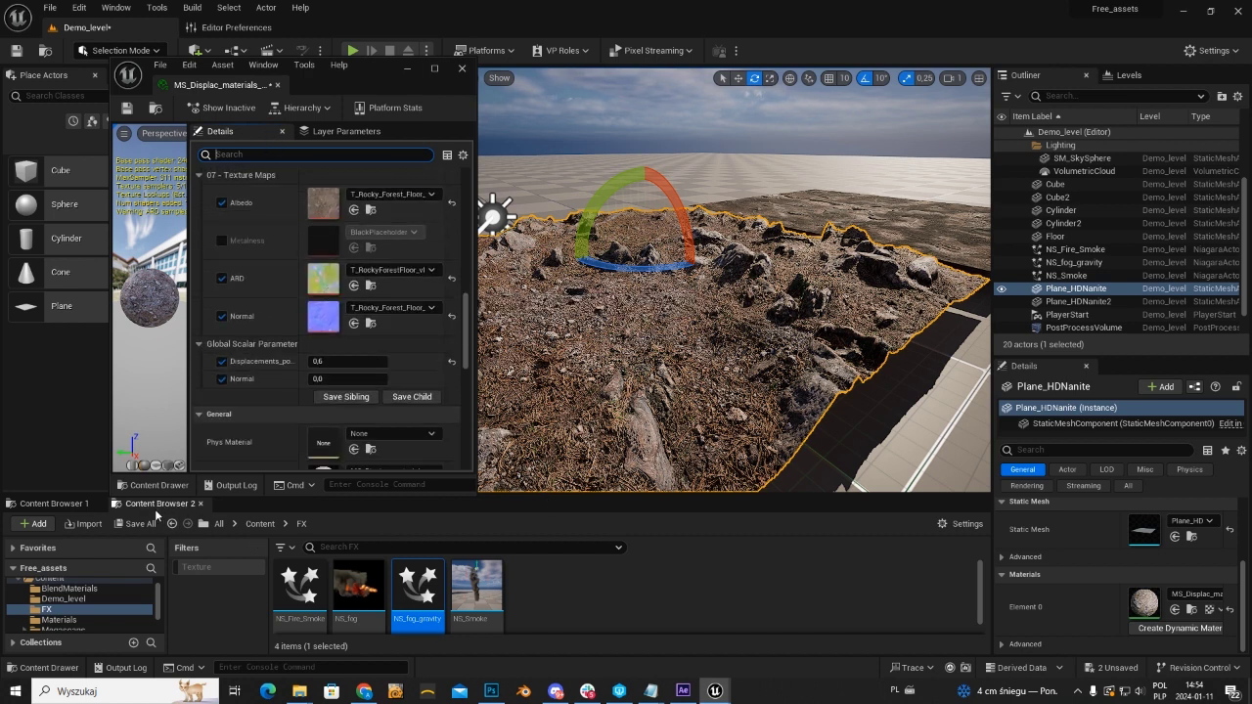
Assign the Megascans Icelandic_Jagged_Rock colour, normal and ARD textures to Albedo, Normal and ARD
click(262, 524)
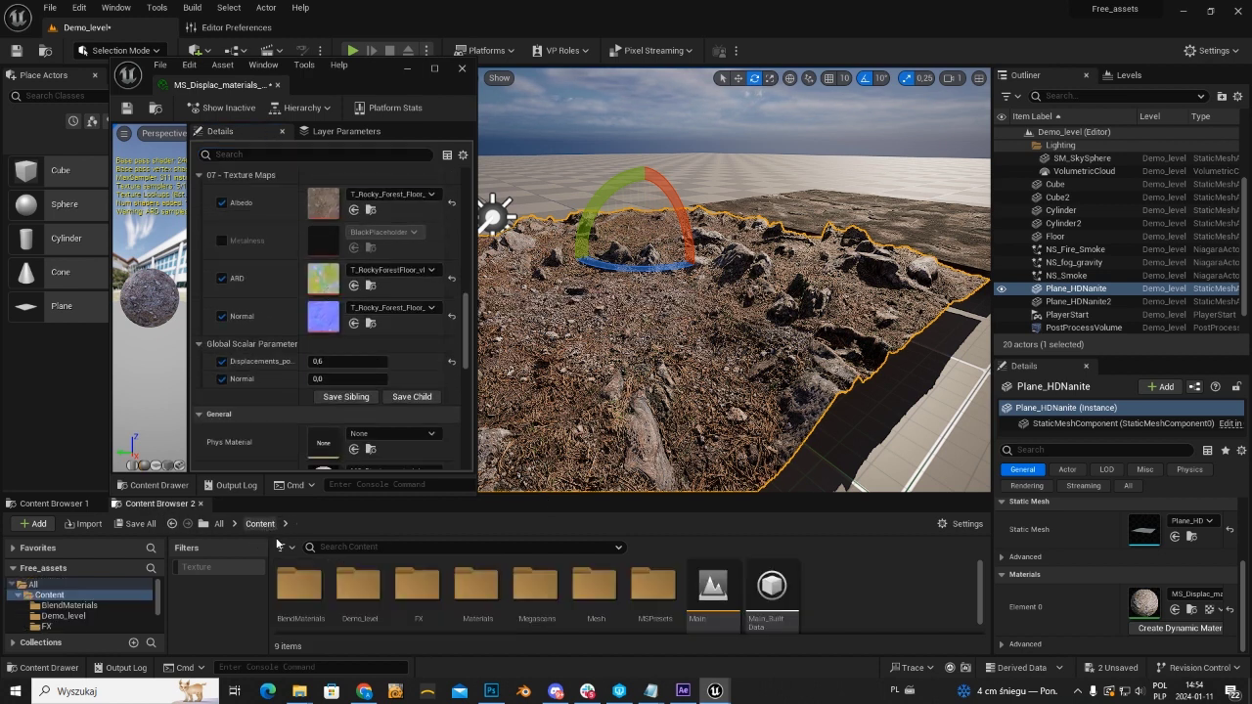
double_click(537, 587)
double_click(372, 601)
double_click(298, 587)
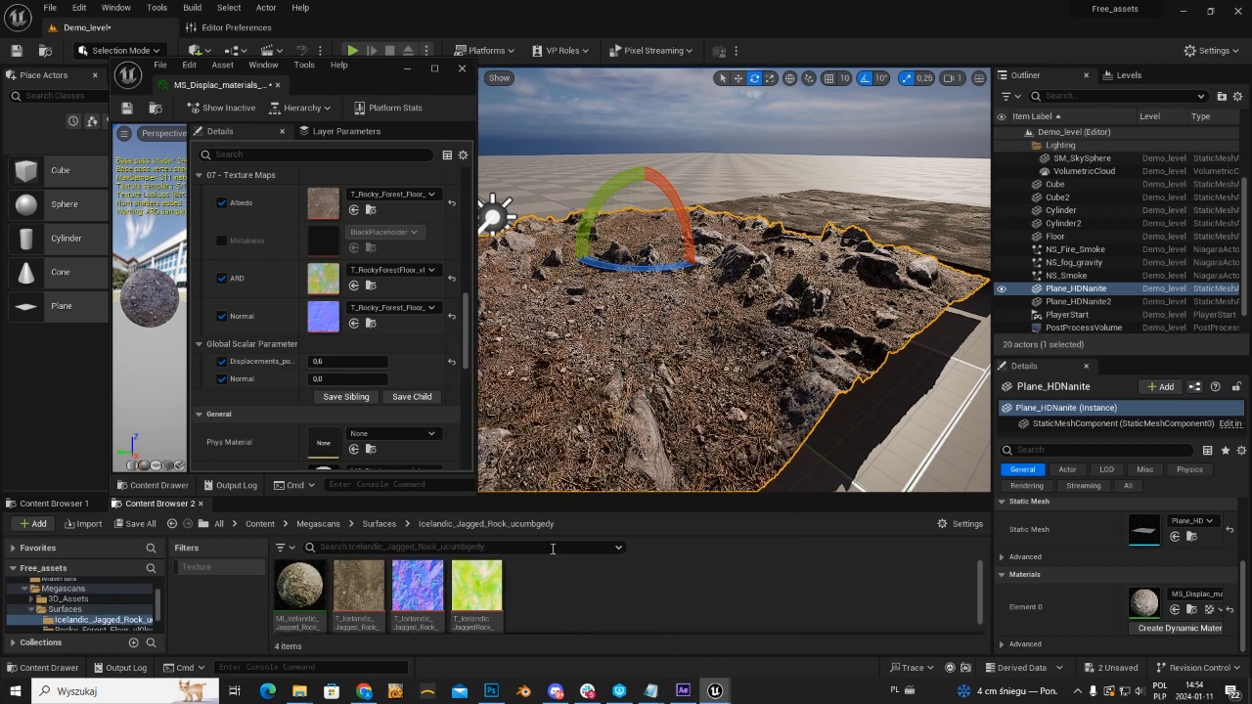
drag(377, 598, 327, 202)
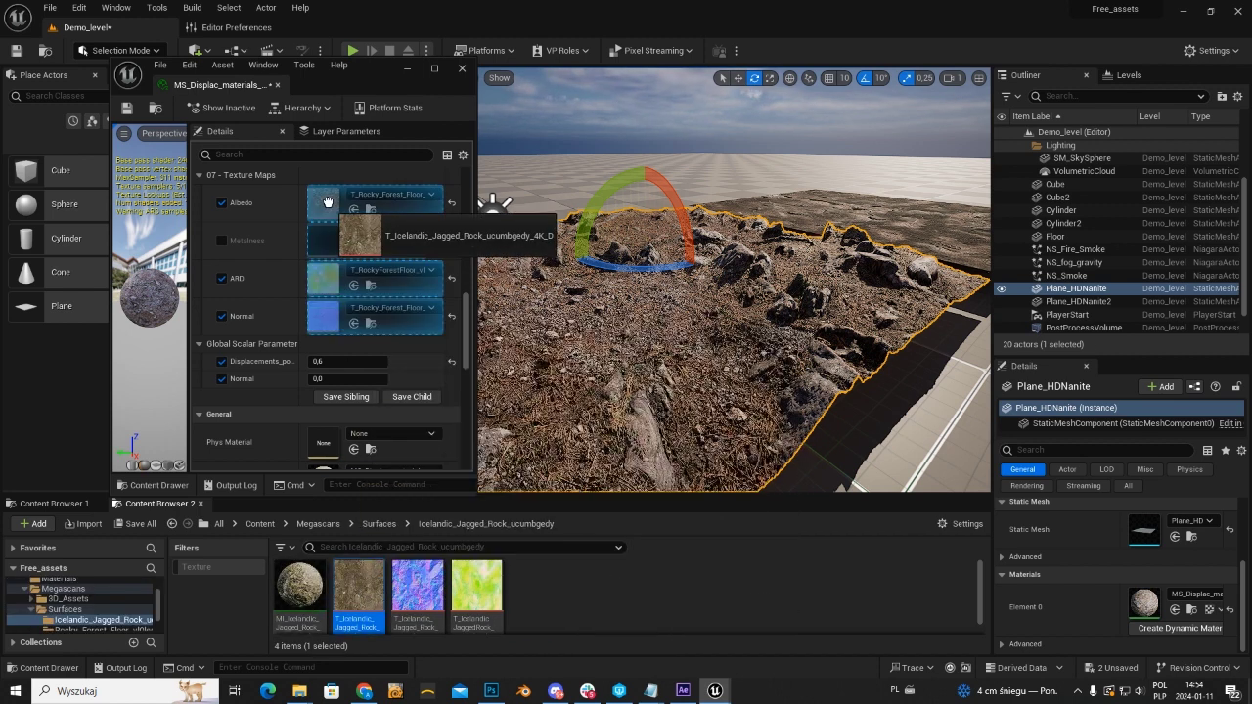
drag(418, 594, 317, 310)
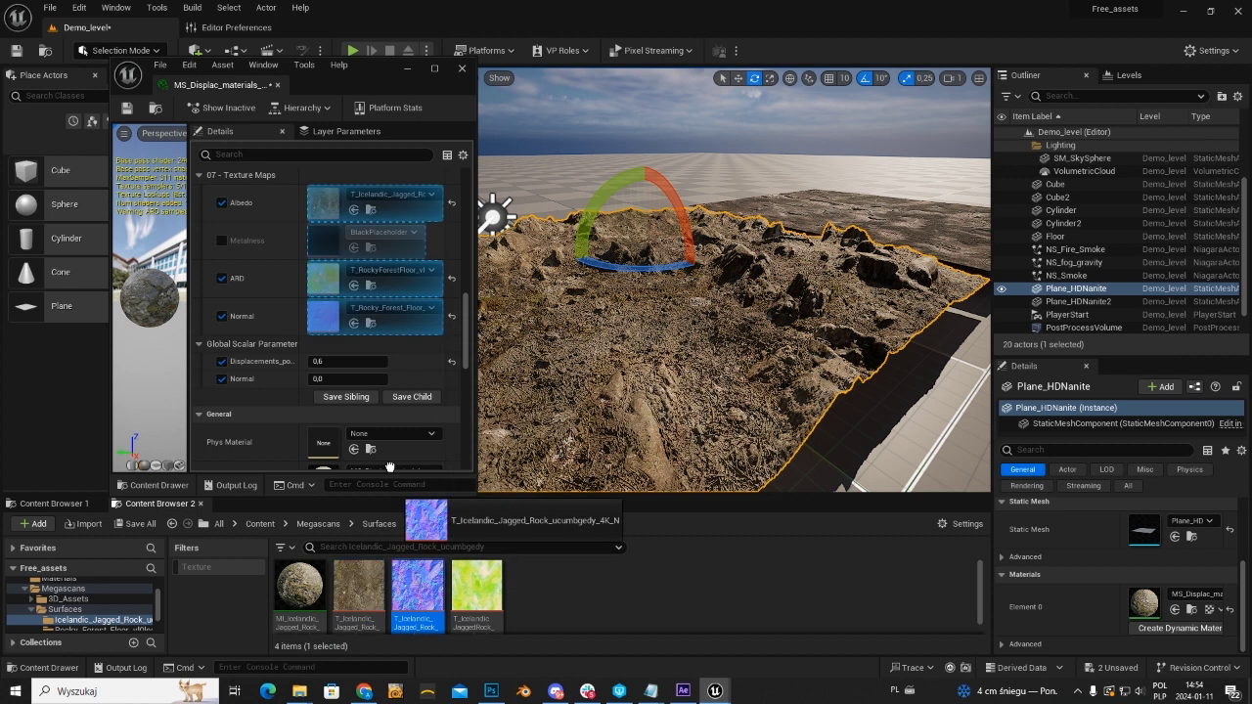
drag(476, 595, 320, 281)
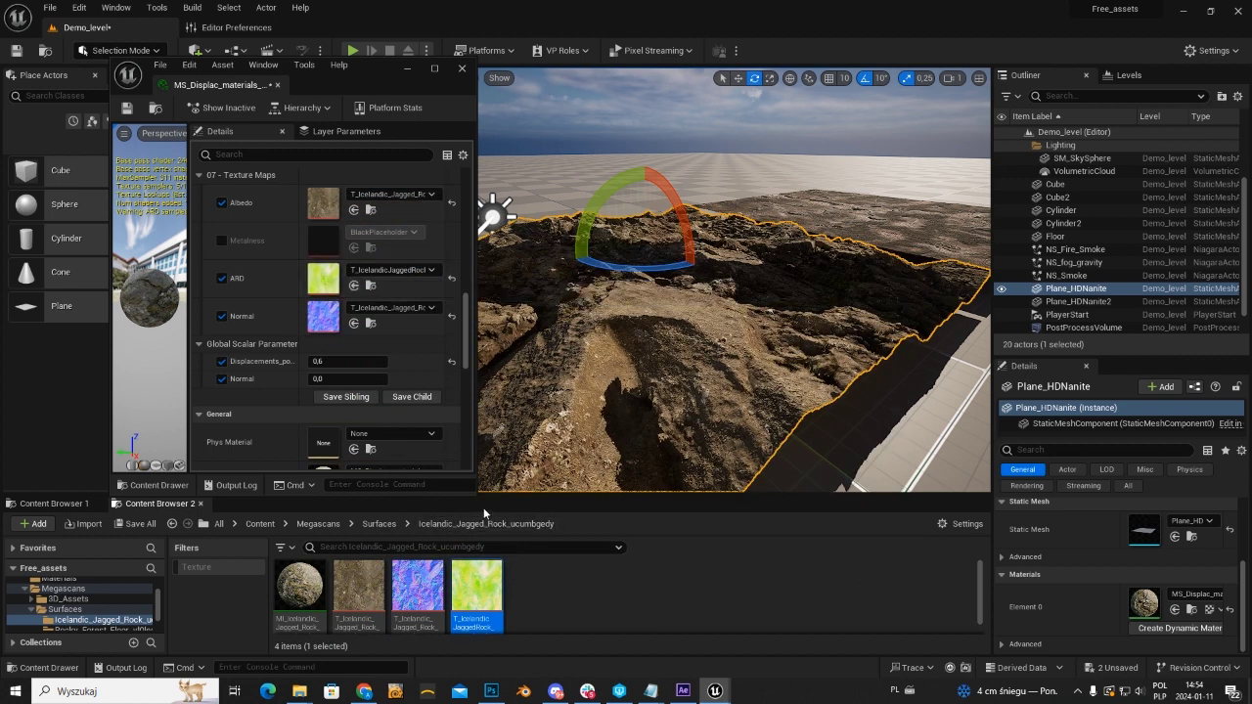
Enable the Tiling/Offset override and set tiling X and Y to 2.0
scroll(290, 323, up, 2)
scroll(282, 307, up, 2)
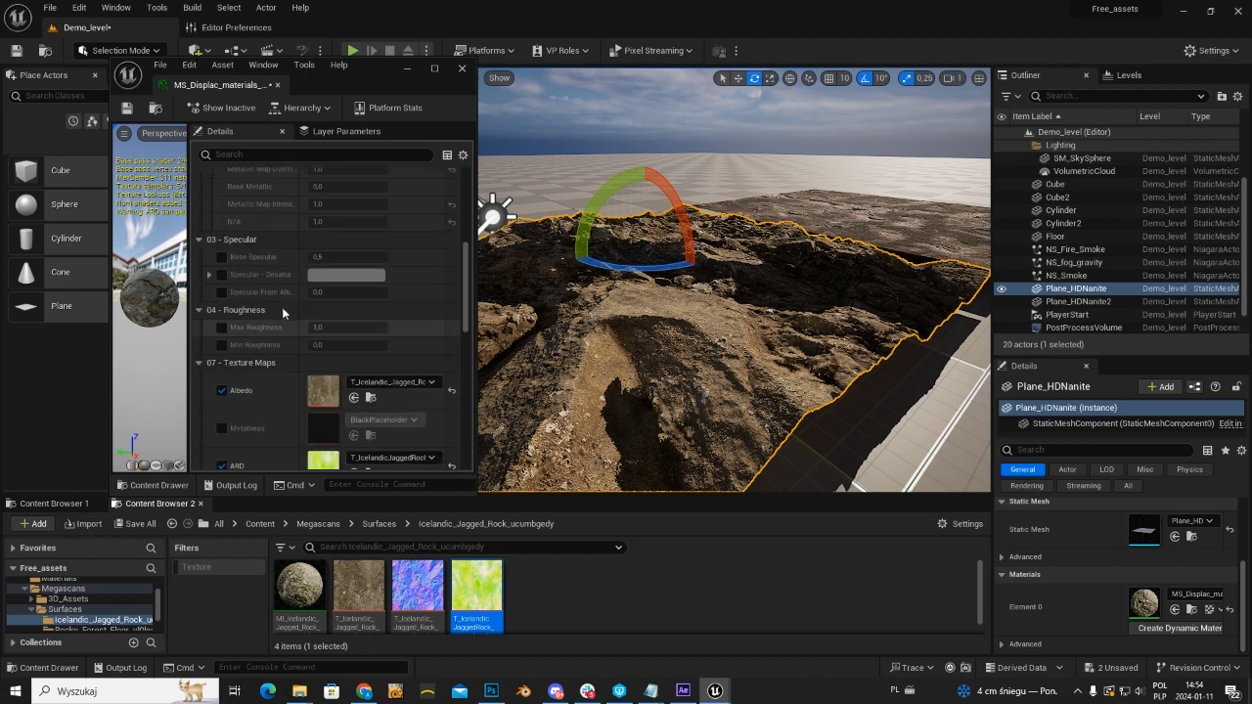
scroll(282, 310, up, 2)
scroll(281, 305, up, 3)
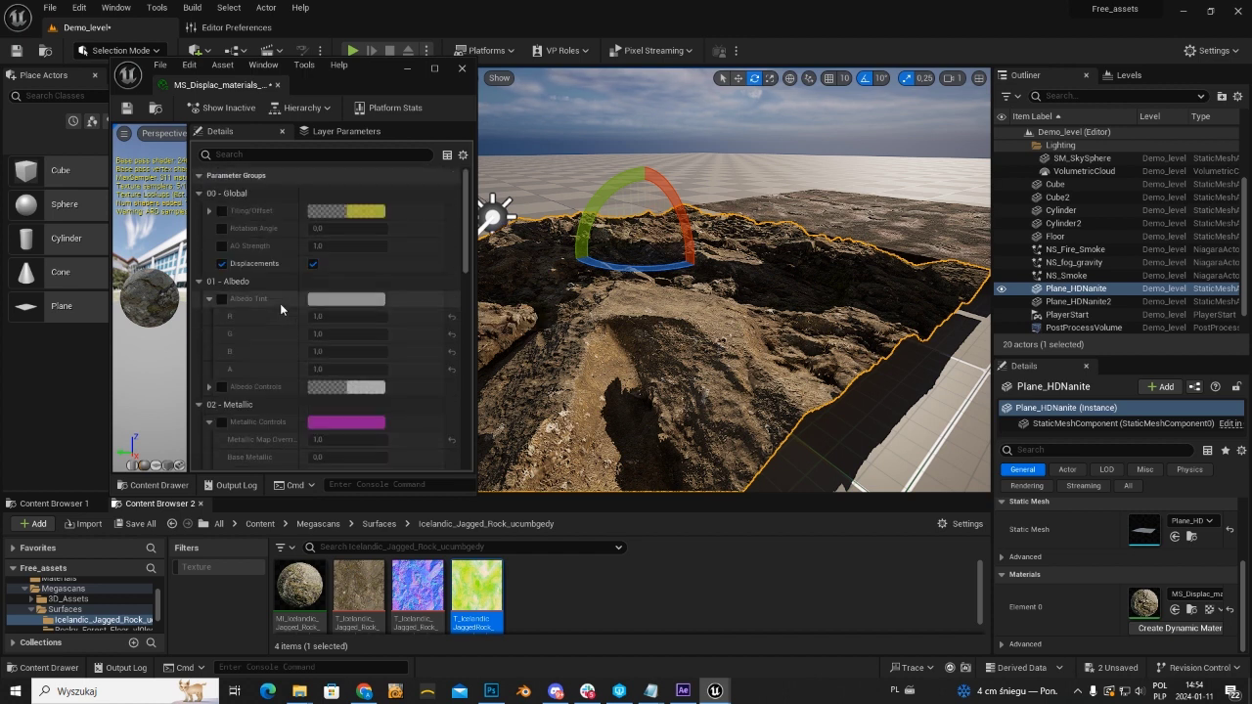
click(222, 210)
click(210, 212)
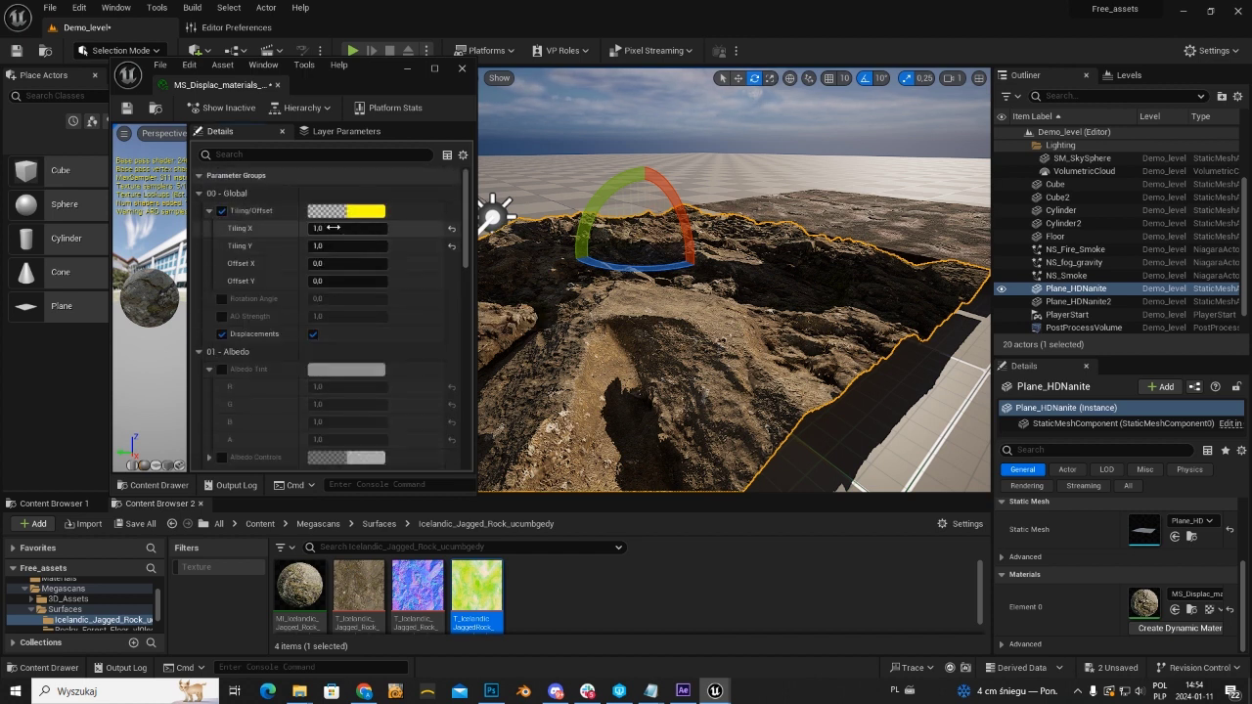
text(2)
key(Return)
text(2)
key(Return)
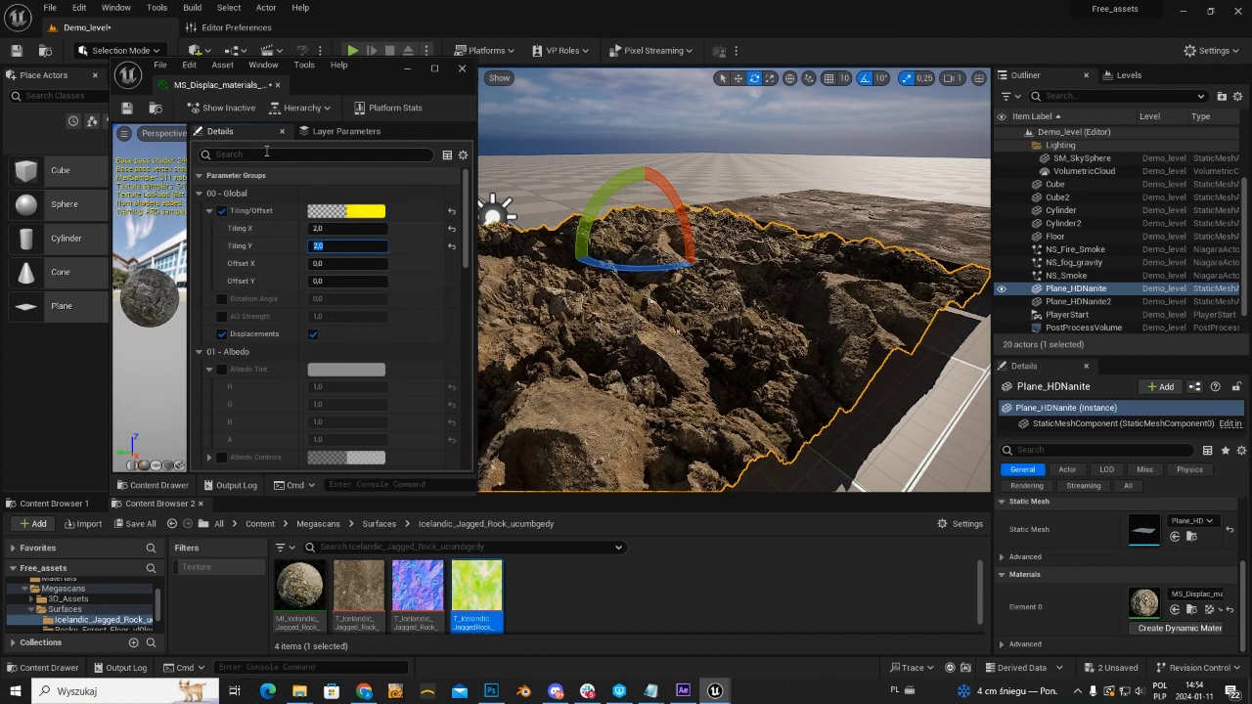
Set Displacements_power to 0.3, then 0.5, and orbit to inspect the terrain
text(diso)
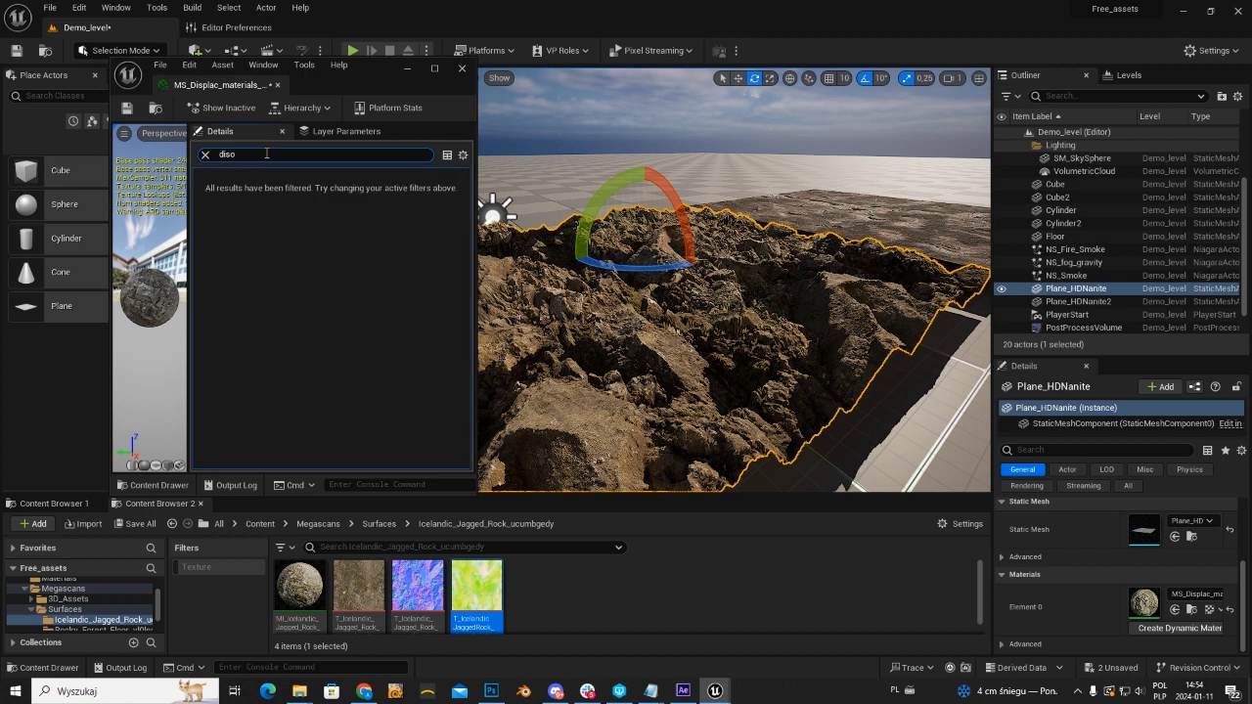
key(BackSpace)
text(0,3)
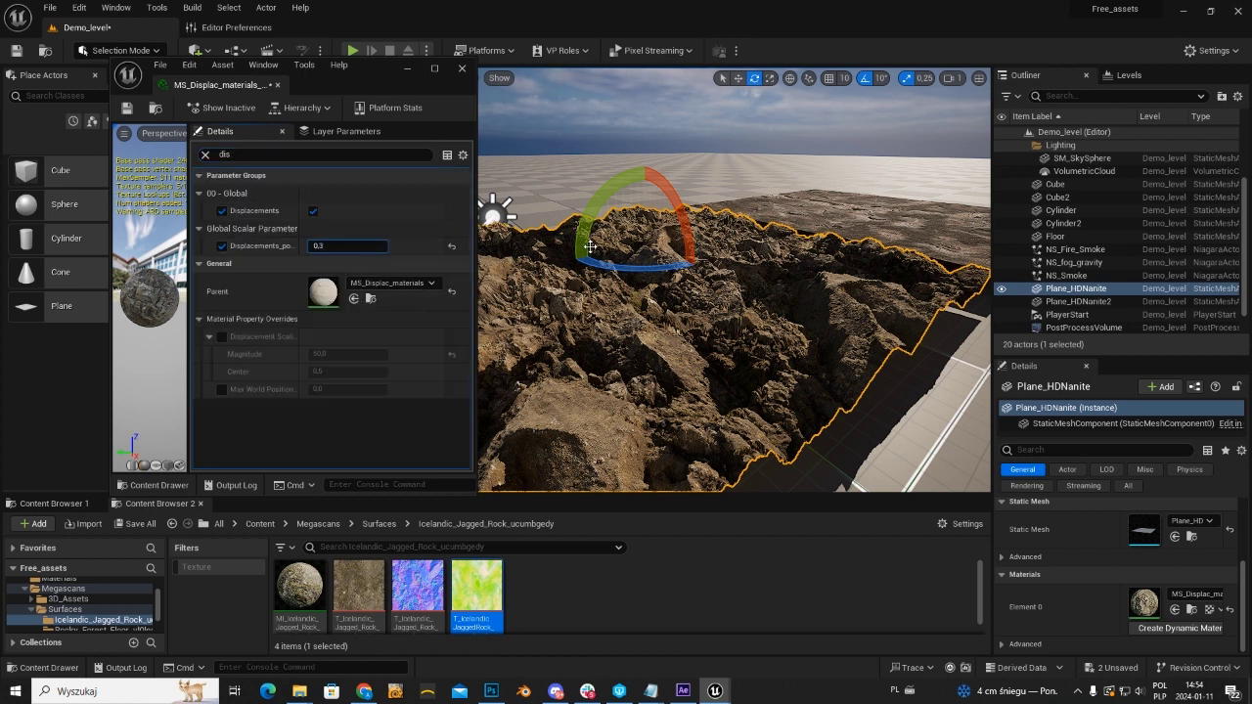
key(Return)
right_drag(614, 313, 614, 313)
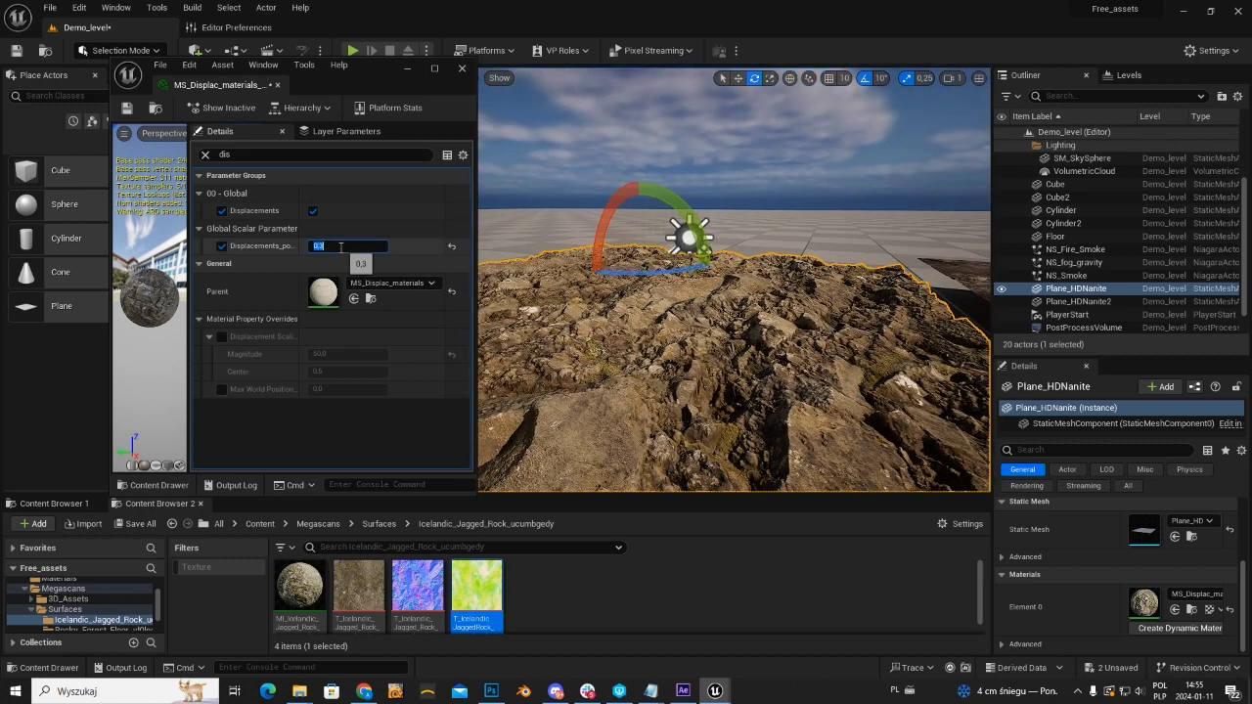
text(0.5)
key(Return)
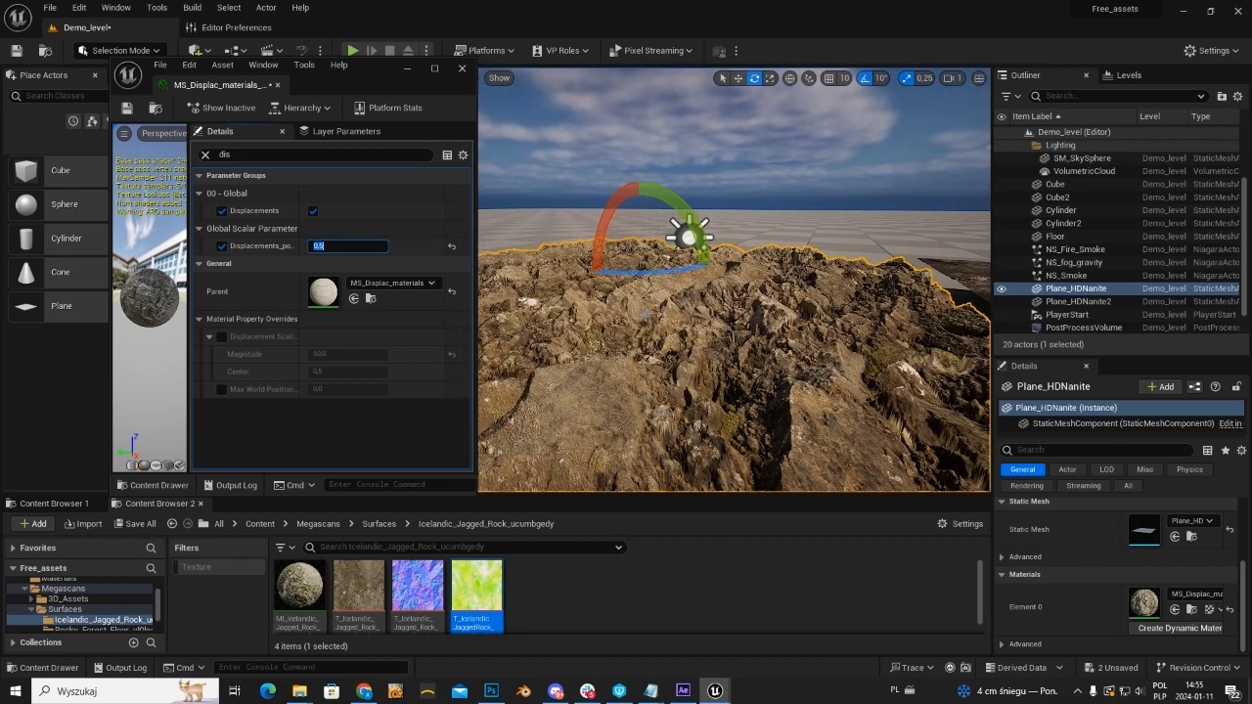
alt+drag(615, 313, 684, 313)
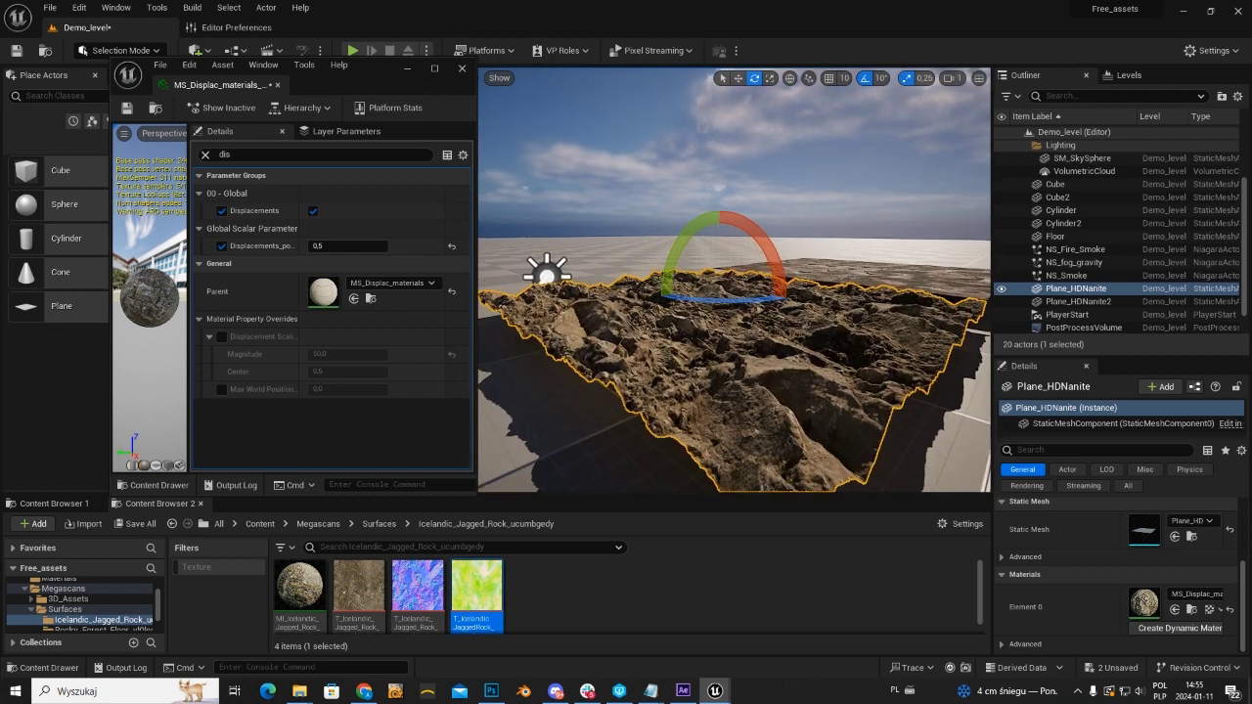
Select the DirectionalLight and fly the view close to the rock slab
right_drag(614, 313, 642, 311)
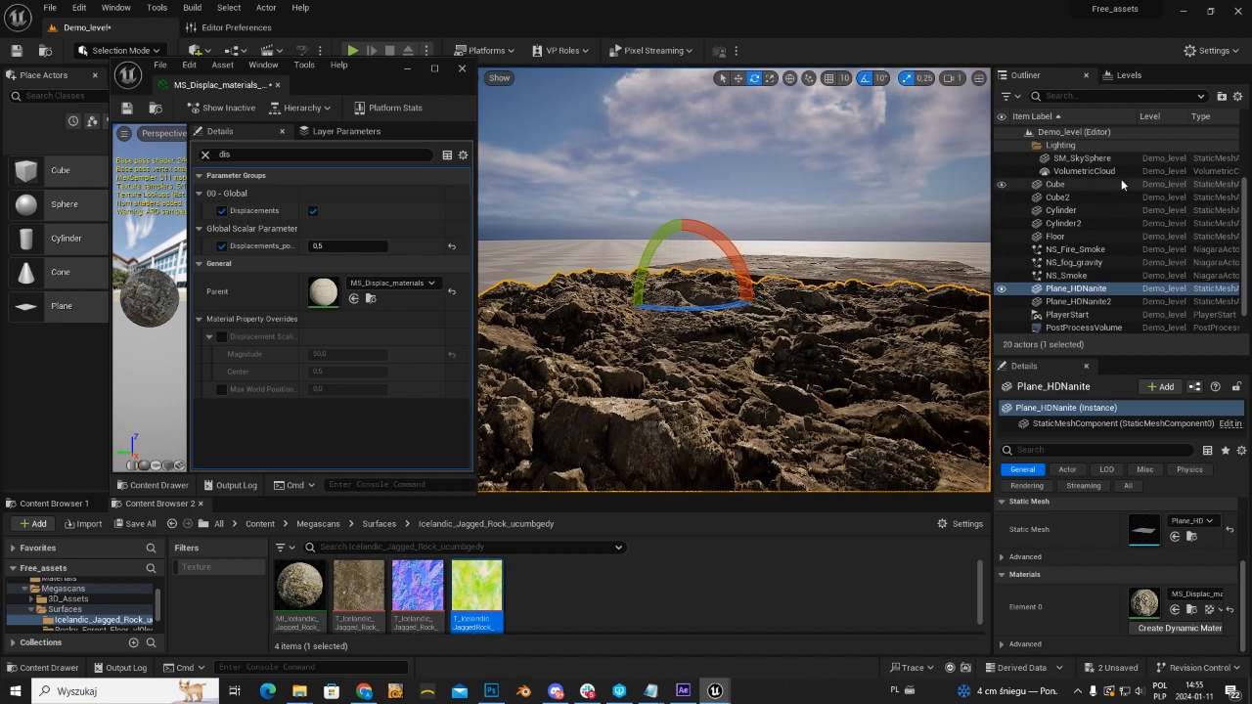
scroll(1111, 235, up, 2)
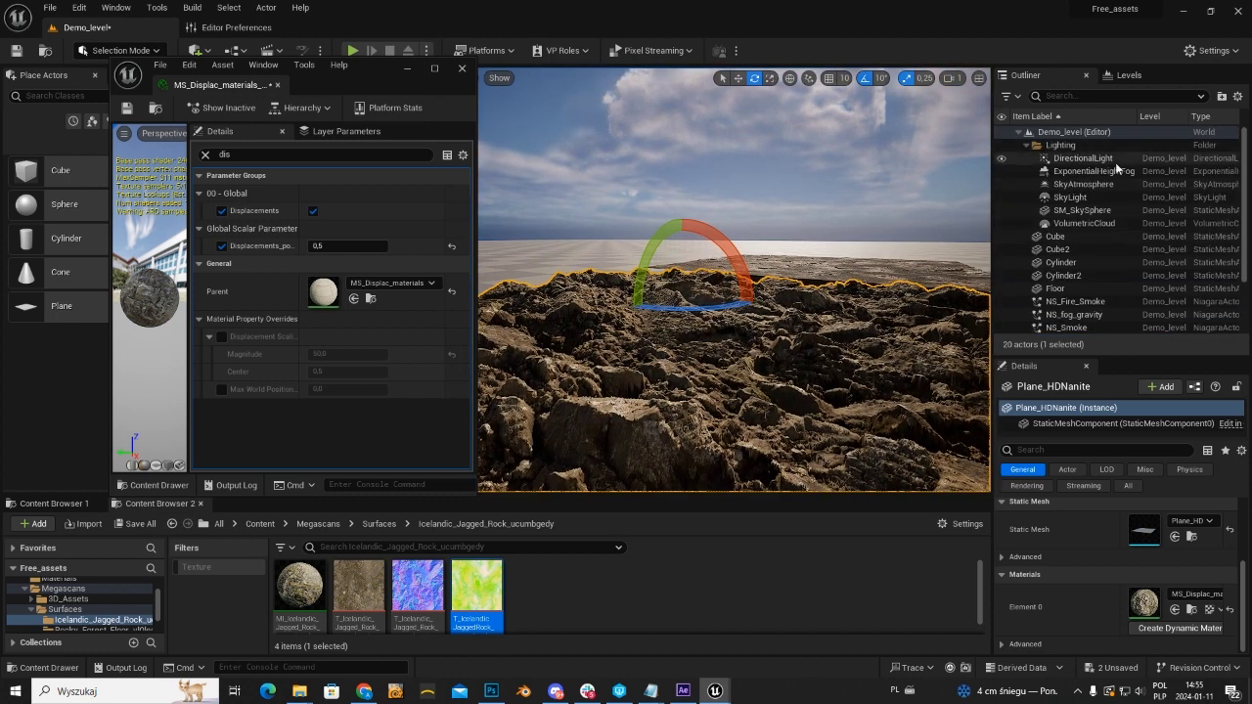
click(1083, 157)
key(w)
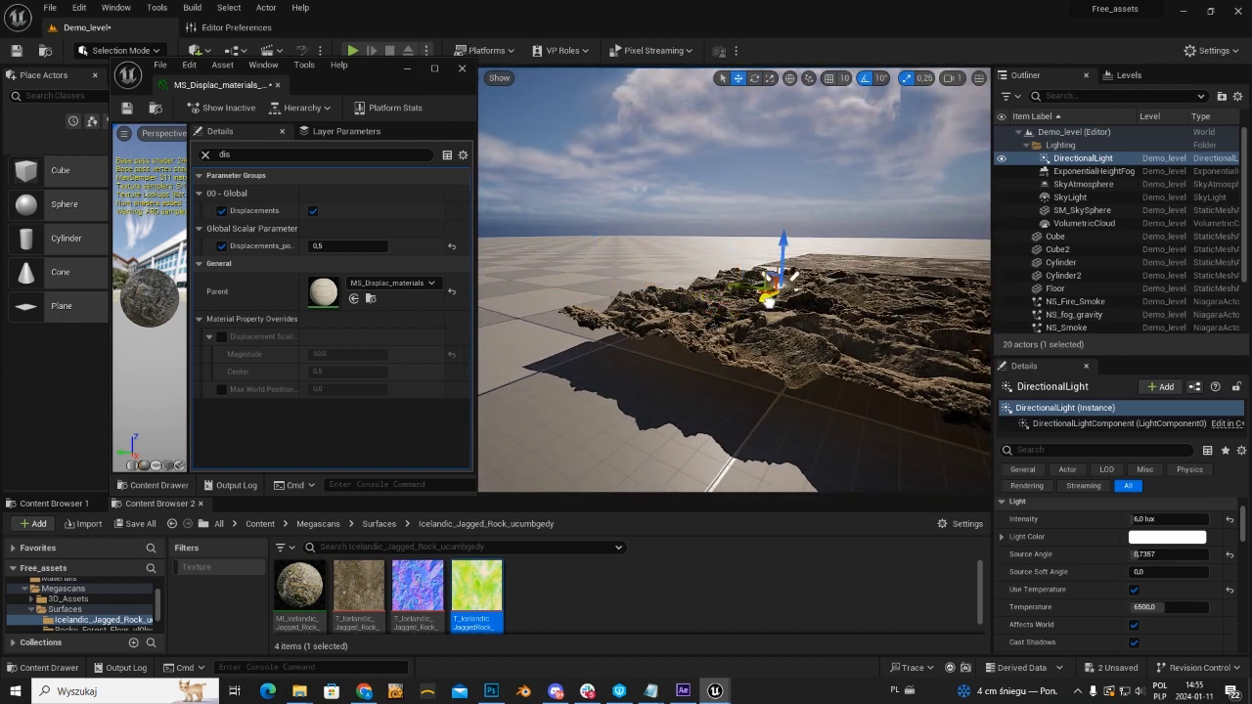
key(w)
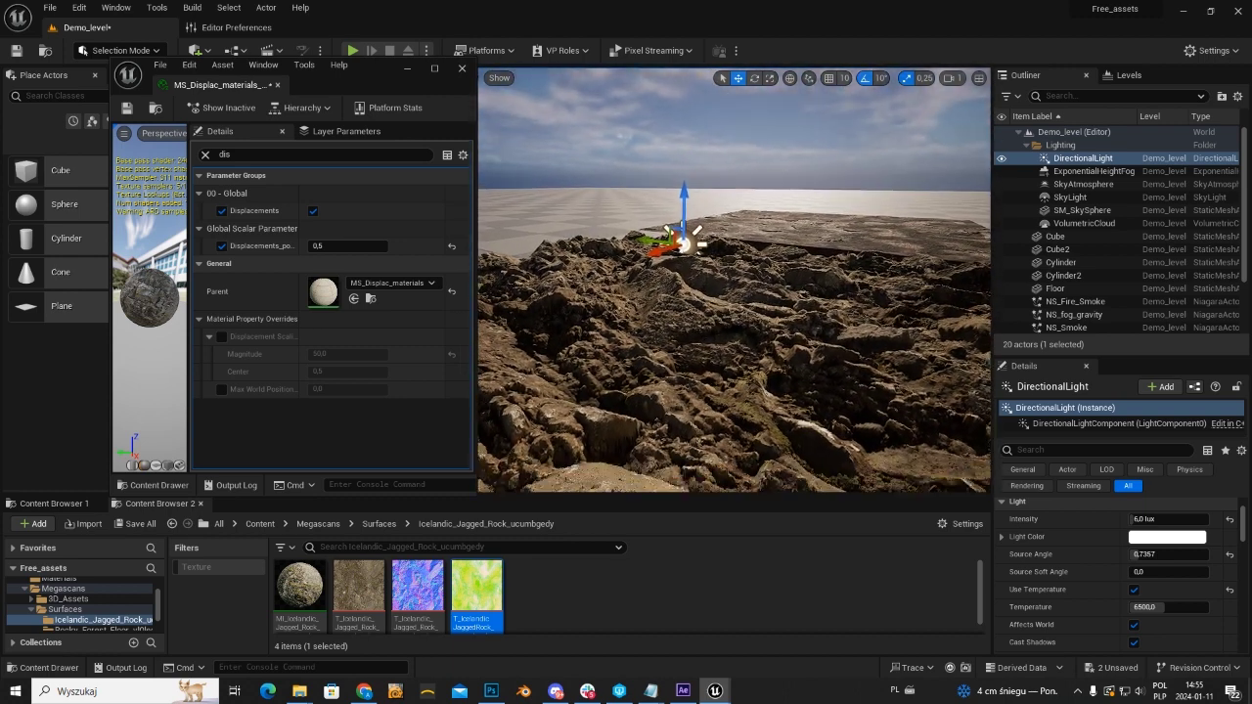
Rotate the sun's yaw to about 10 degrees to relight the rock terrain
key(e)
drag(701, 297, 646, 297)
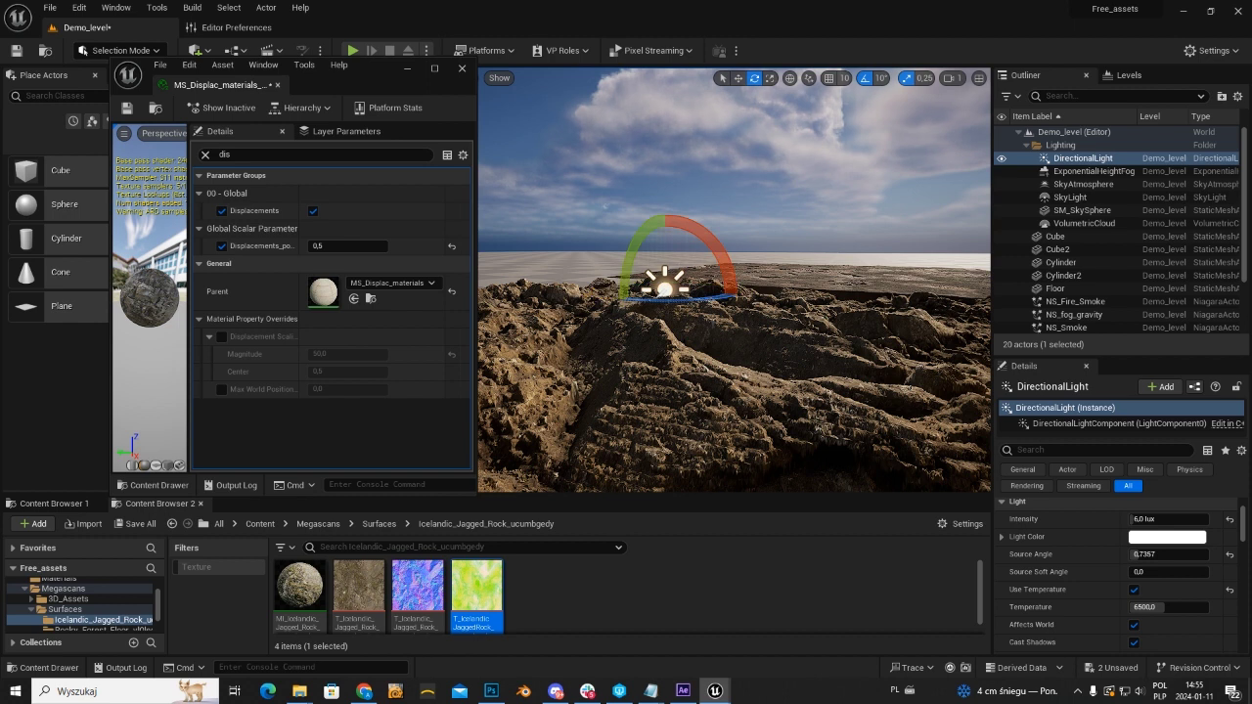
drag(695, 294, 695, 294)
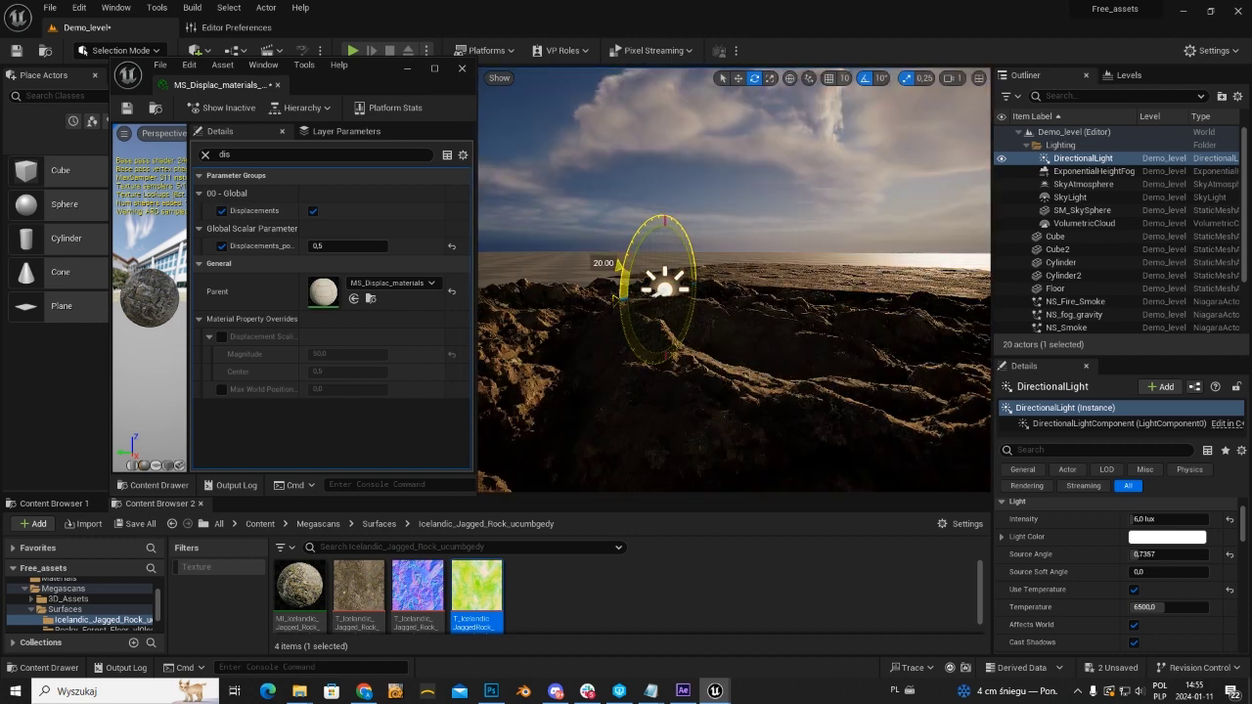
drag(618, 299, 623, 289)
mouse_move(696, 282)
right_down()
mouse_move(696, 323)
mouse_move(743, 293)
right_up()
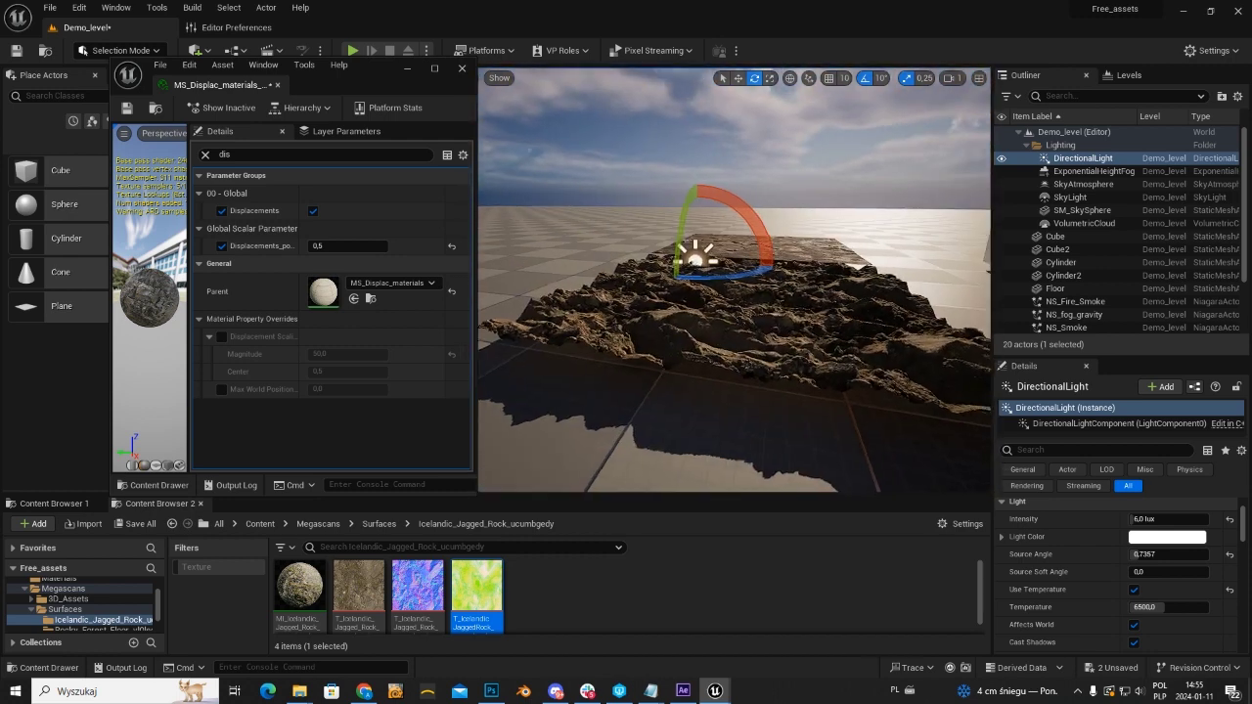
Turn on grid snapping and Alt-drag Plane_HDNanite along Y to create Plane_HDNanite3 beside it
click(705, 372)
mouse_move(704, 372)
right_down()
mouse_move(665, 323)
mouse_move(794, 334)
right_up()
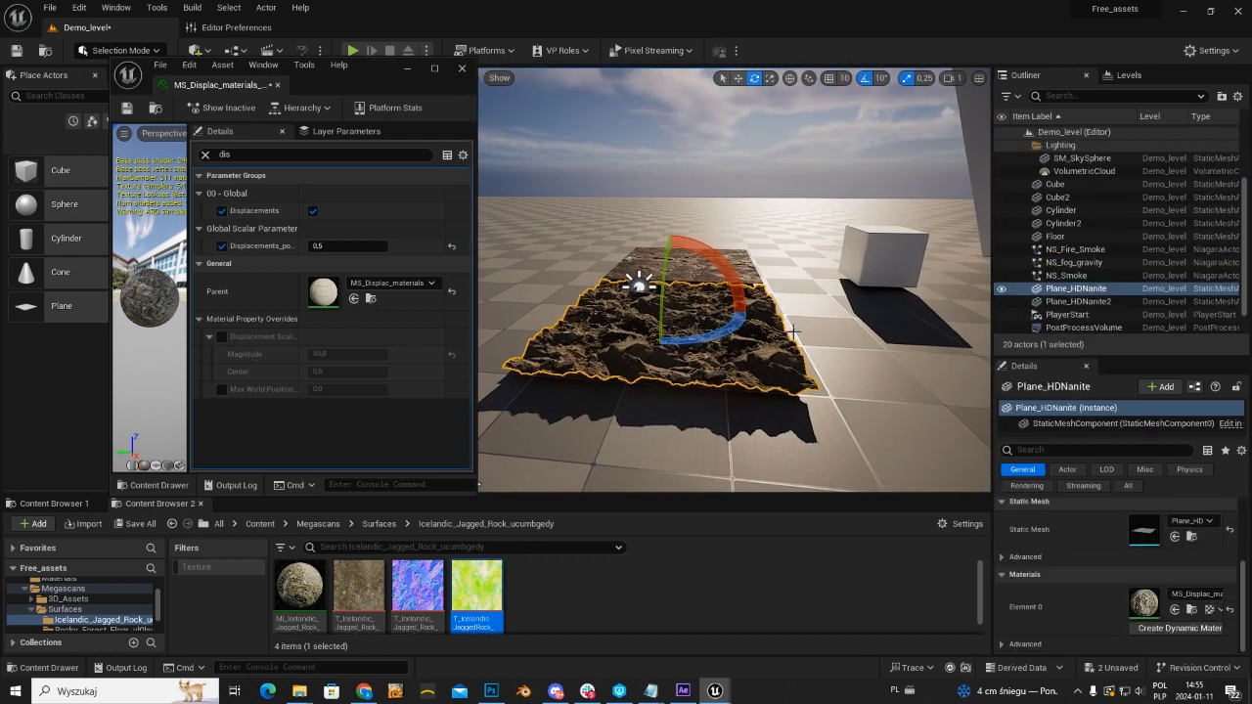
key(ctrl+d)
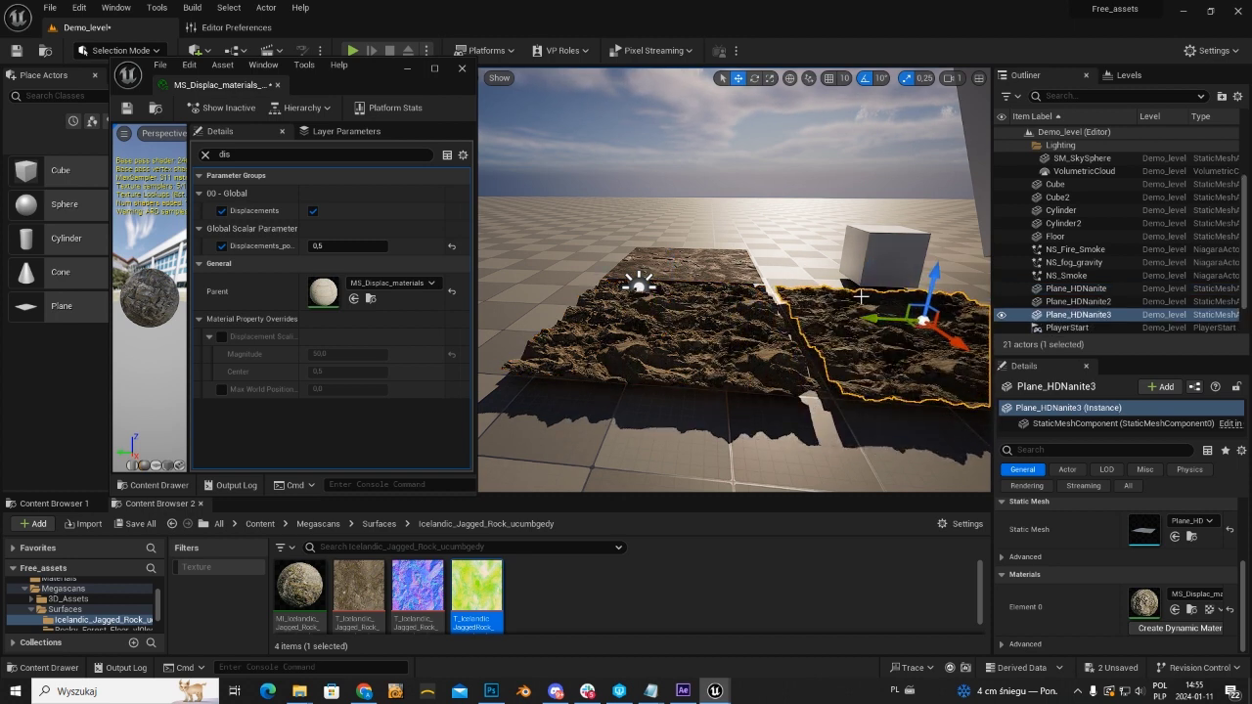
key(ctrl+z)
click(638, 284)
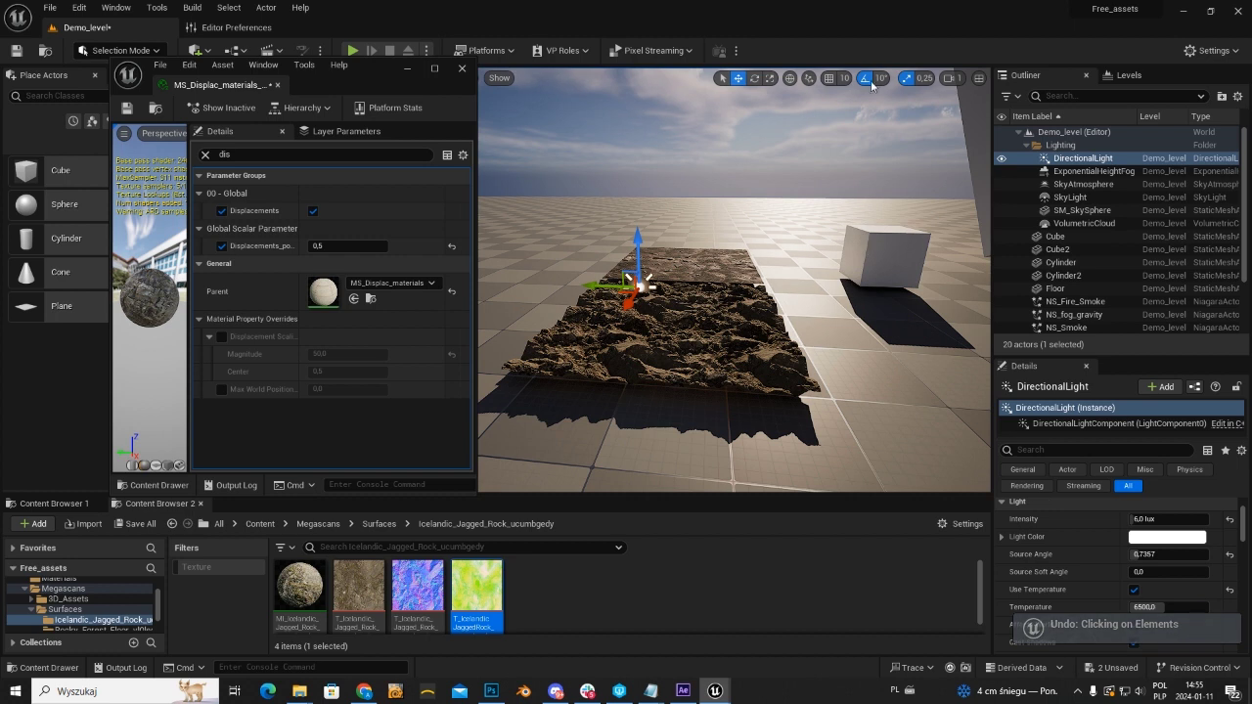
click(829, 80)
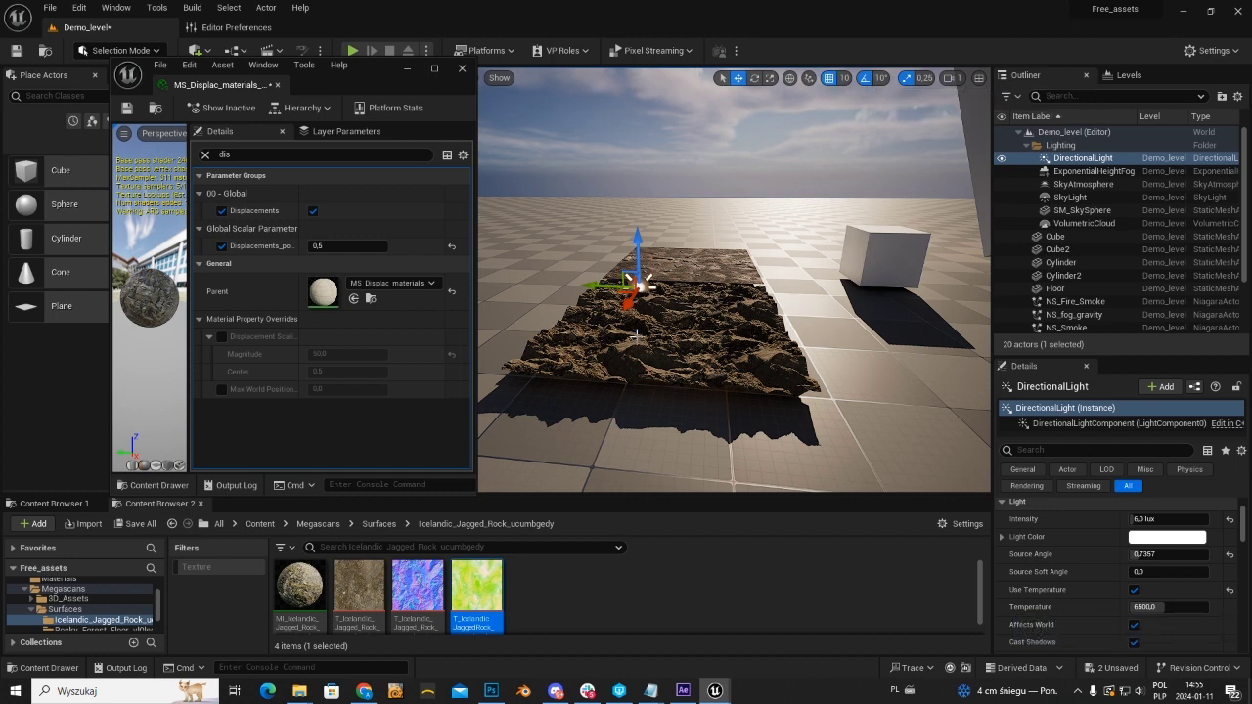
click(622, 341)
alt+drag(622, 307, 848, 354)
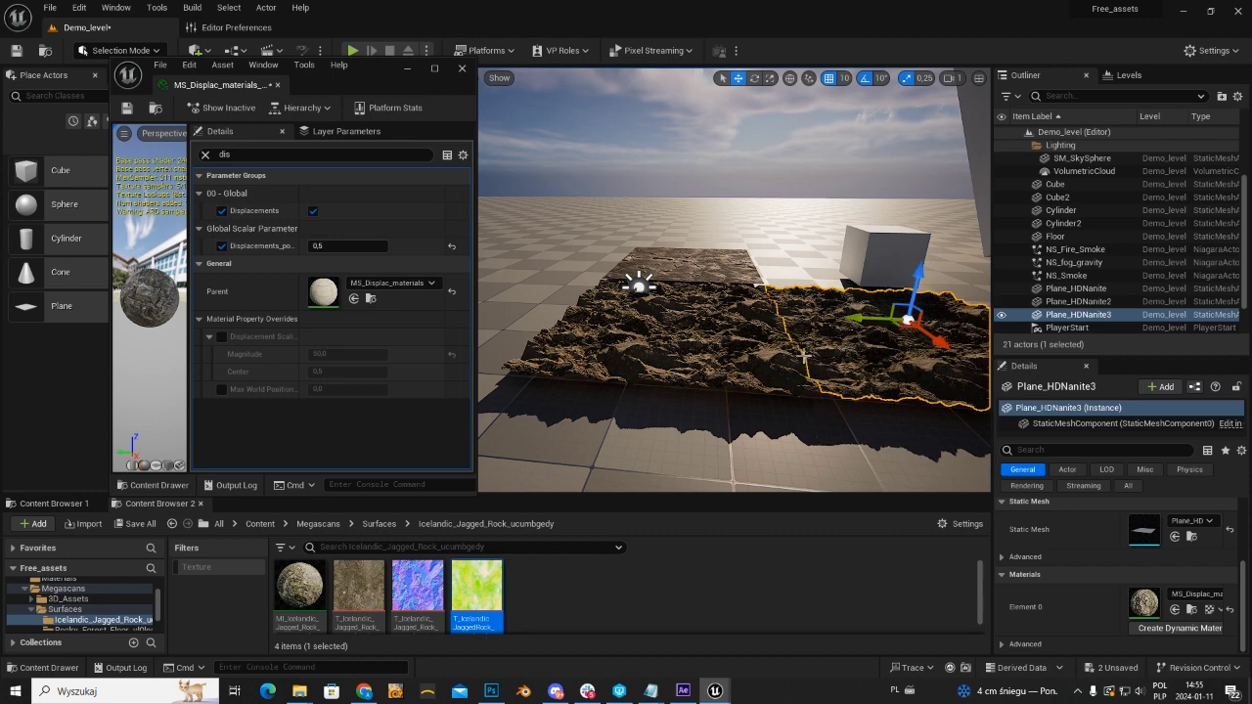
click(790, 237)
mouse_move(789, 237)
right_down()
mouse_move(789, 293)
mouse_move(789, 196)
right_up()
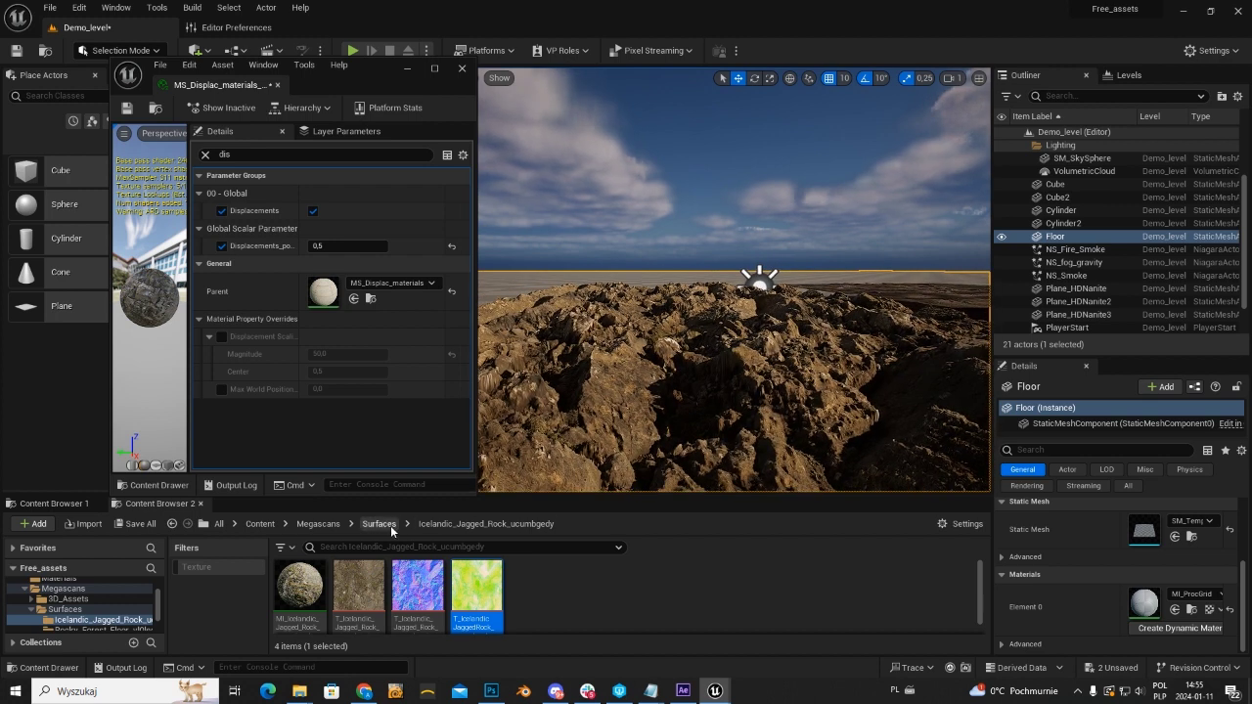
Clear the Details search and scroll down to the 07 - Texture Maps slots
click(379, 524)
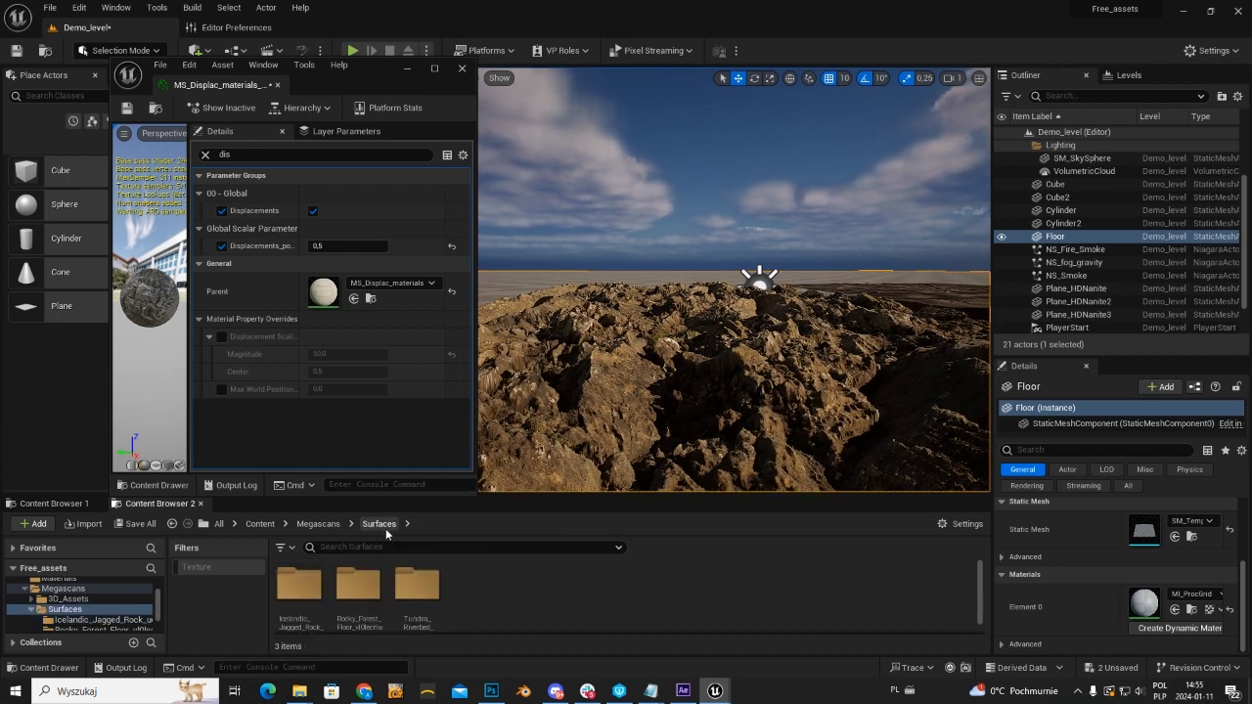
click(360, 584)
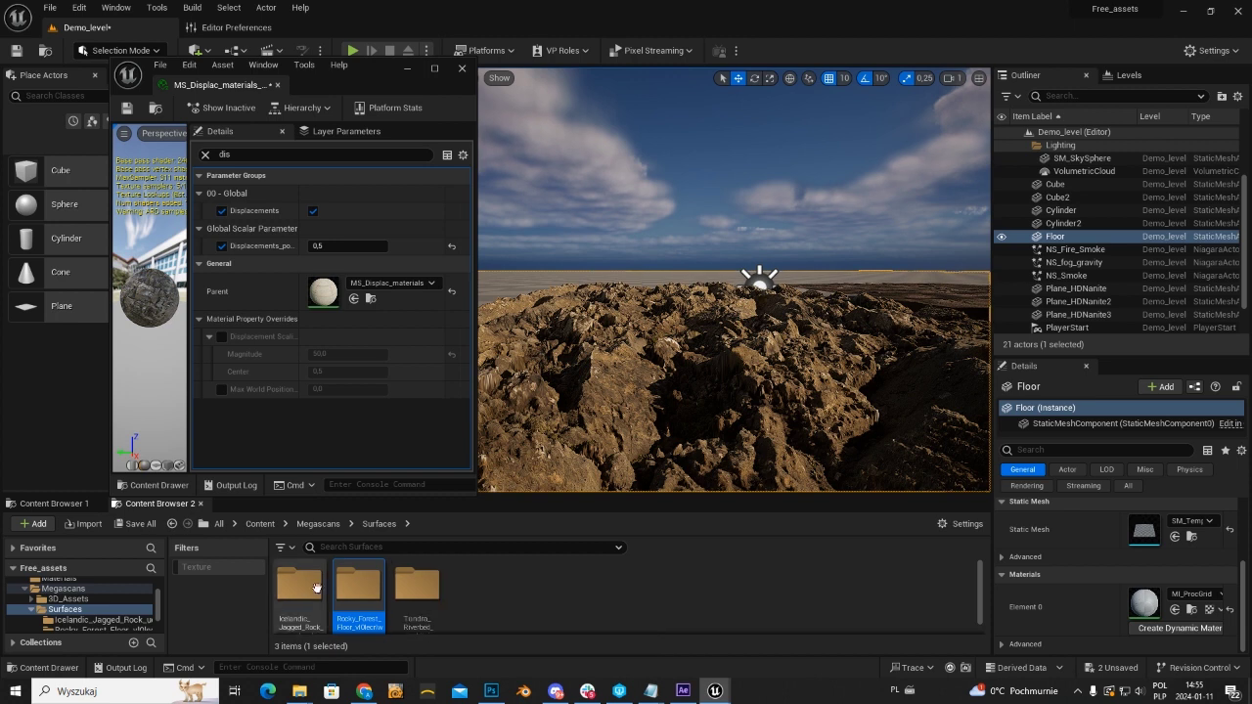
double_click(316, 587)
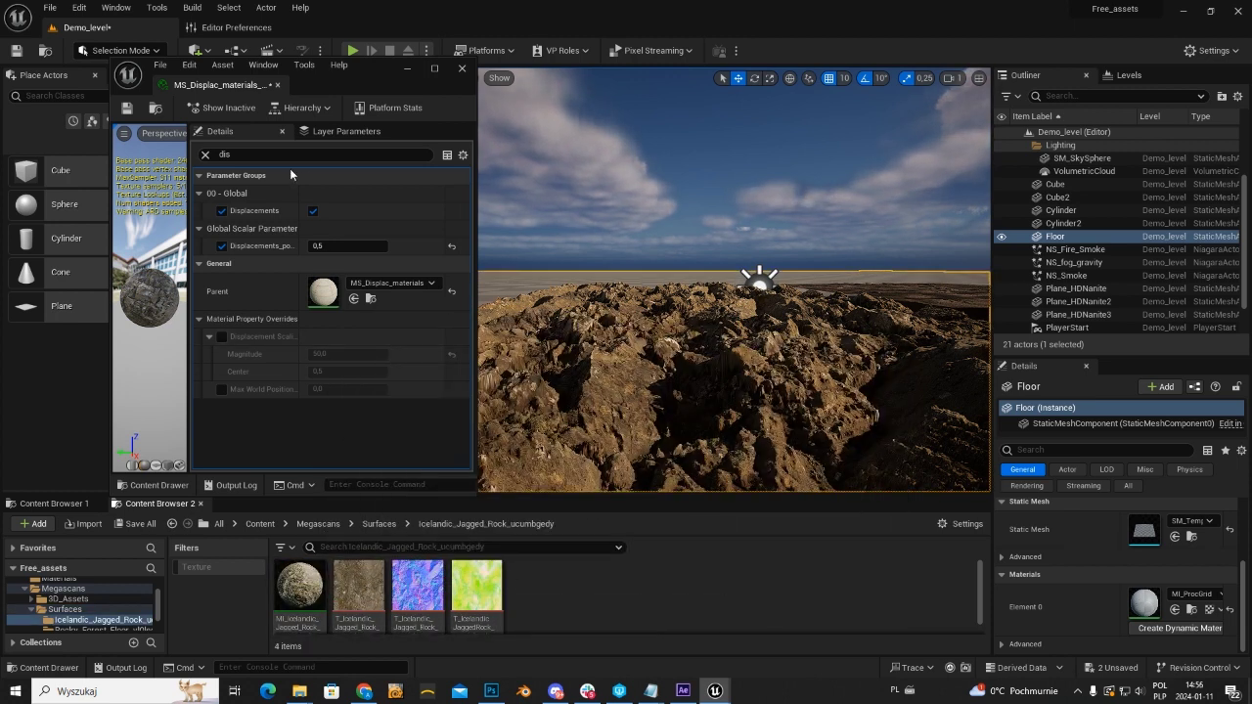
click(205, 156)
scroll(357, 331, down, 5)
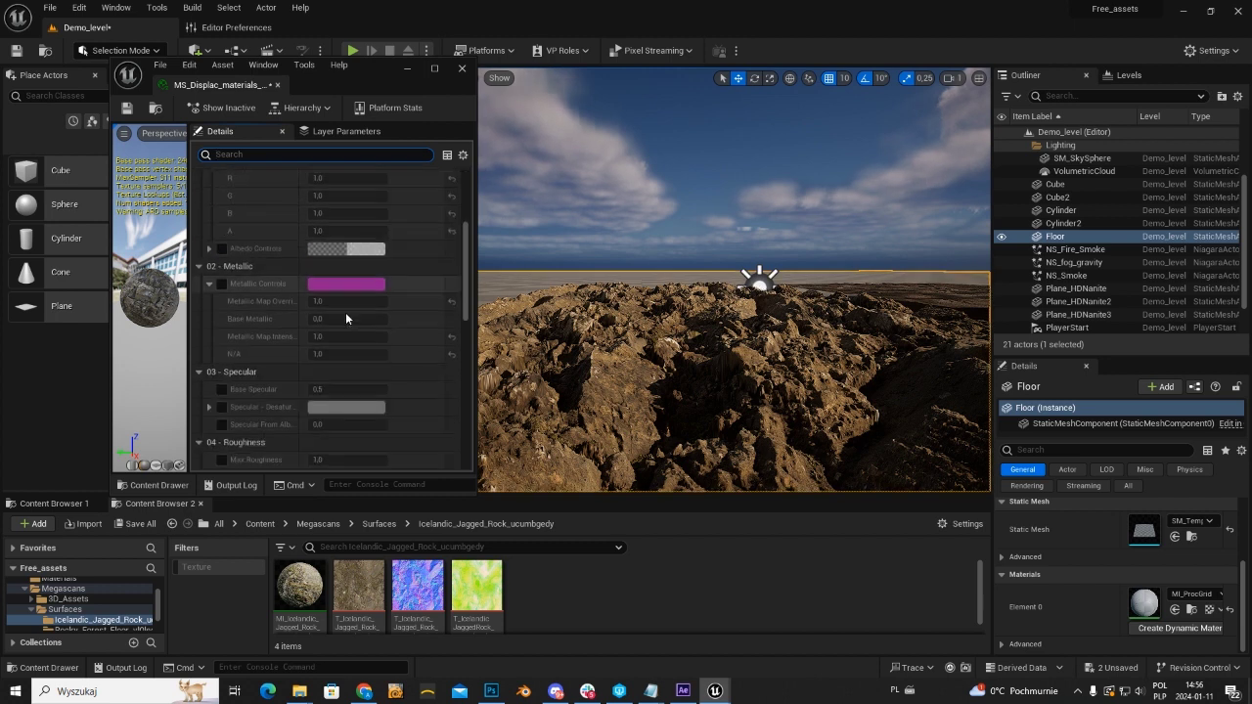
scroll(346, 311, down, 5)
scroll(347, 311, down, 5)
drag(352, 603, 319, 293)
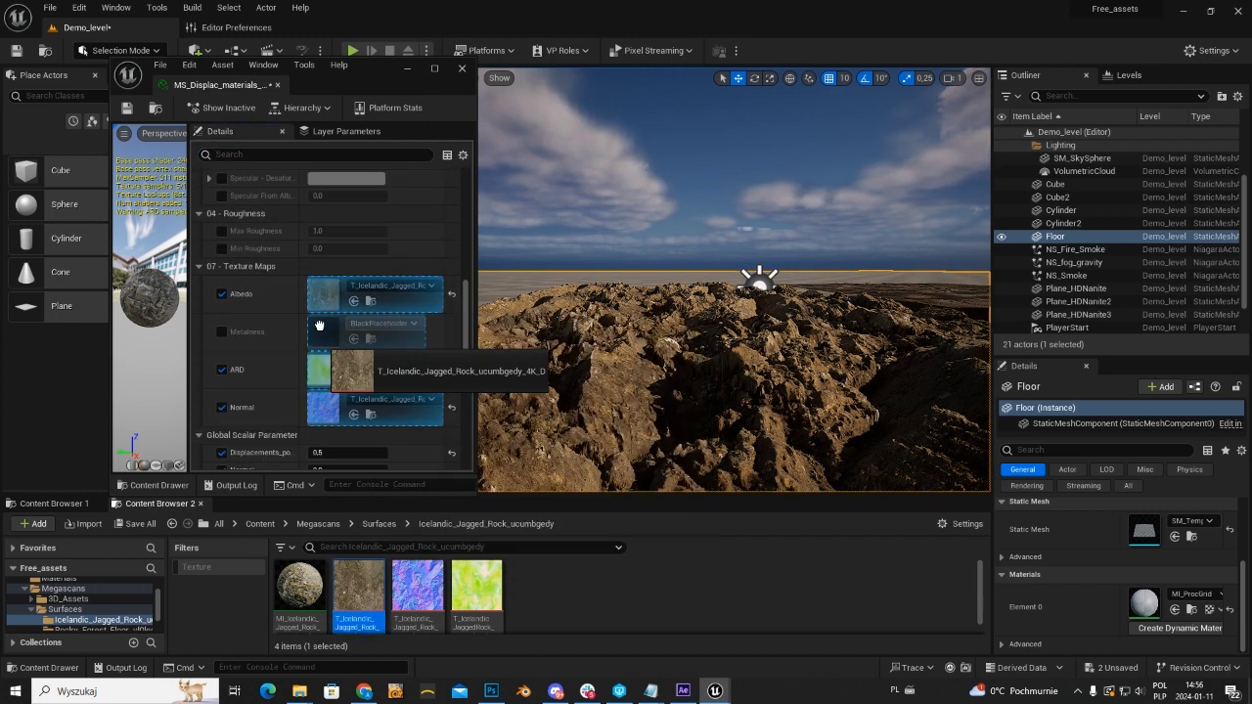
Drag the Rocky_Forest_Floor albedo, normal and ARD textures into the Albedo, Normal and ARD slots
click(371, 523)
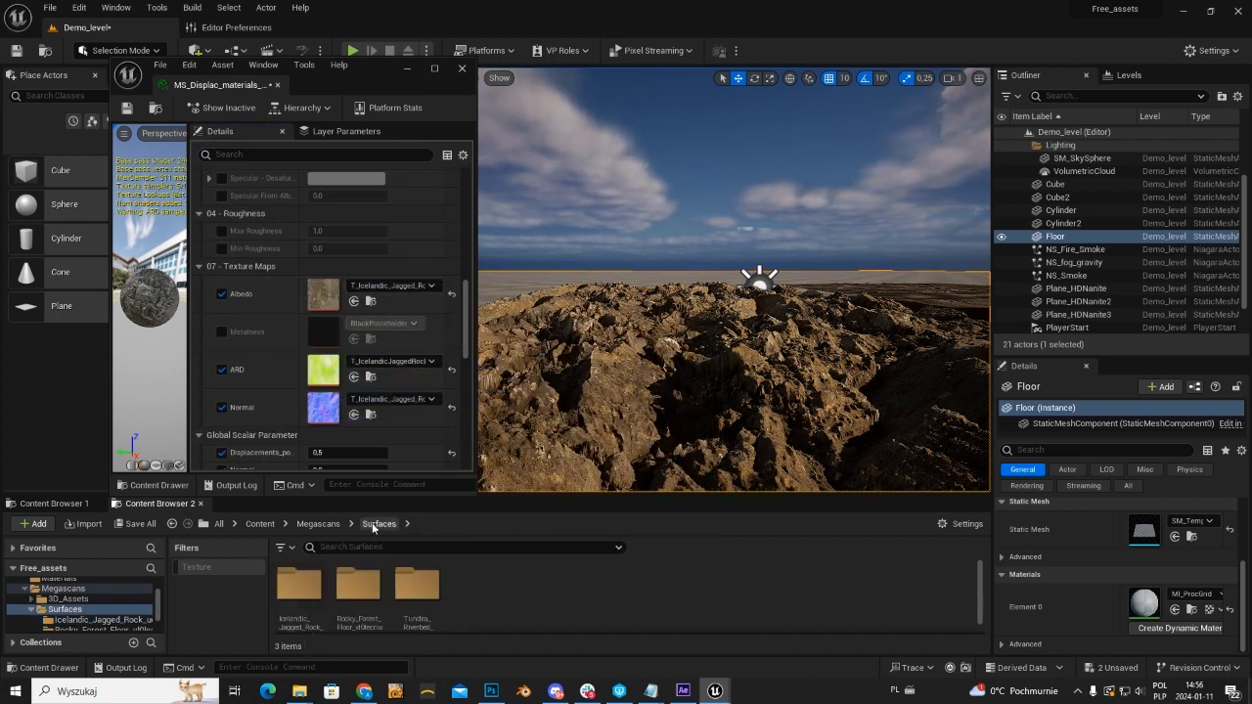
double_click(357, 585)
drag(359, 592, 325, 293)
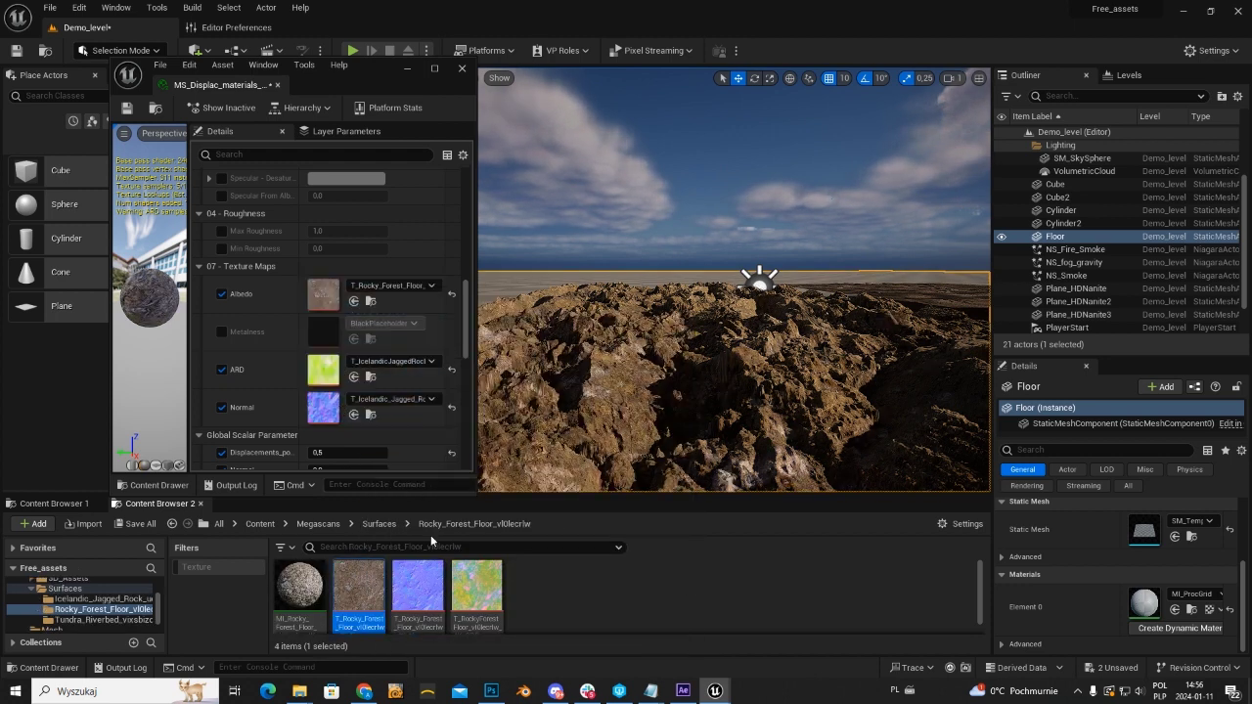
drag(418, 592, 323, 407)
drag(471, 572, 323, 370)
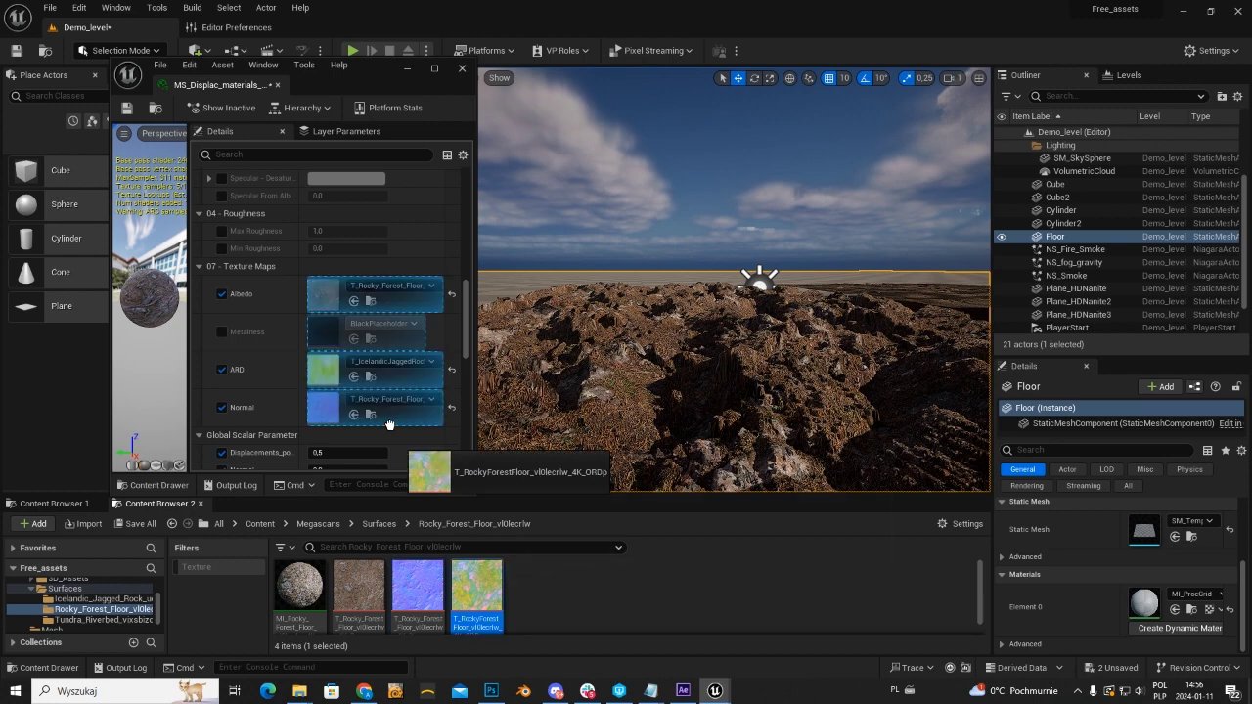
mouse_move(734, 294)
right_down()
mouse_move(684, 313)
mouse_move(743, 289)
right_up()
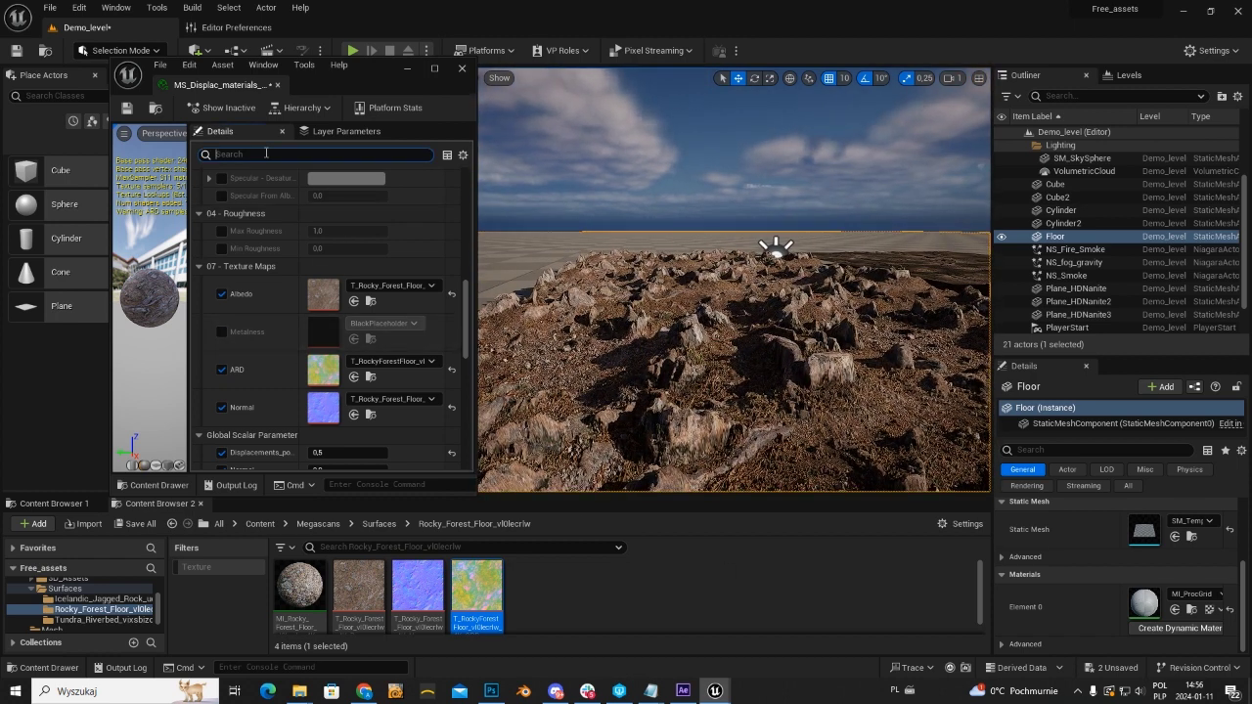
Filter Details by 'dis' and set Displacements_power to 0.3, then view the terrain low
text(dis)
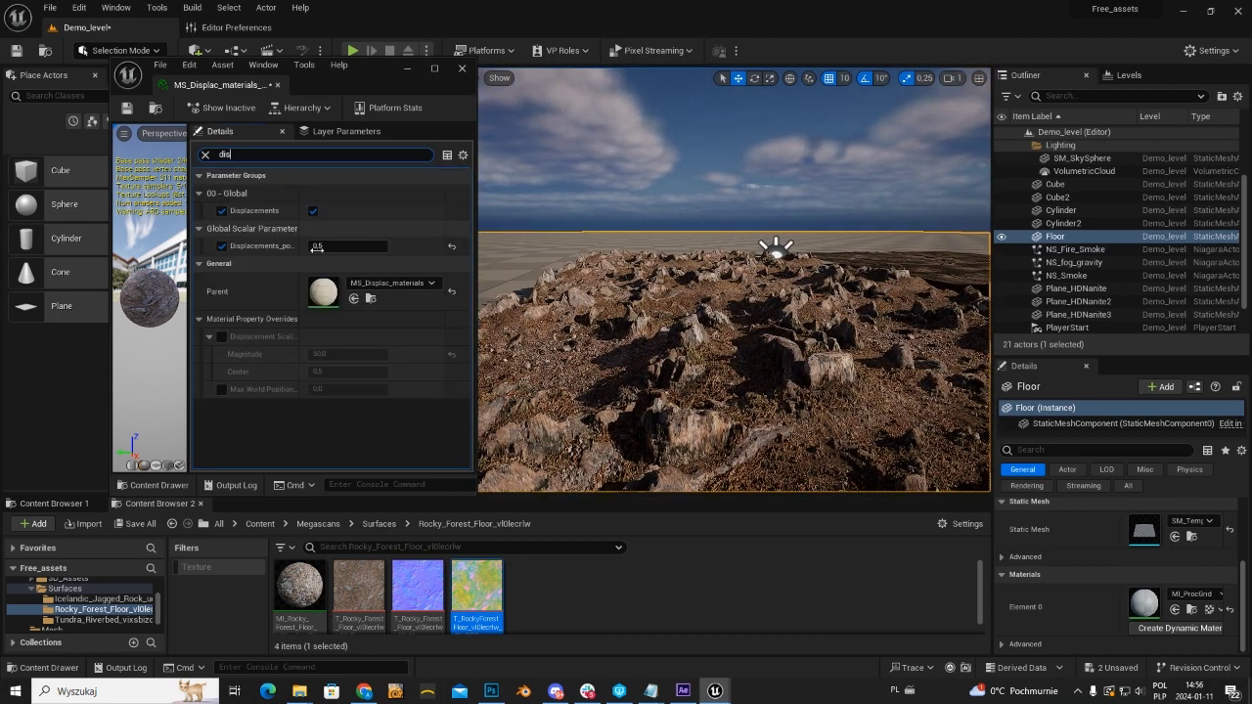
click(317, 246)
key(Return)
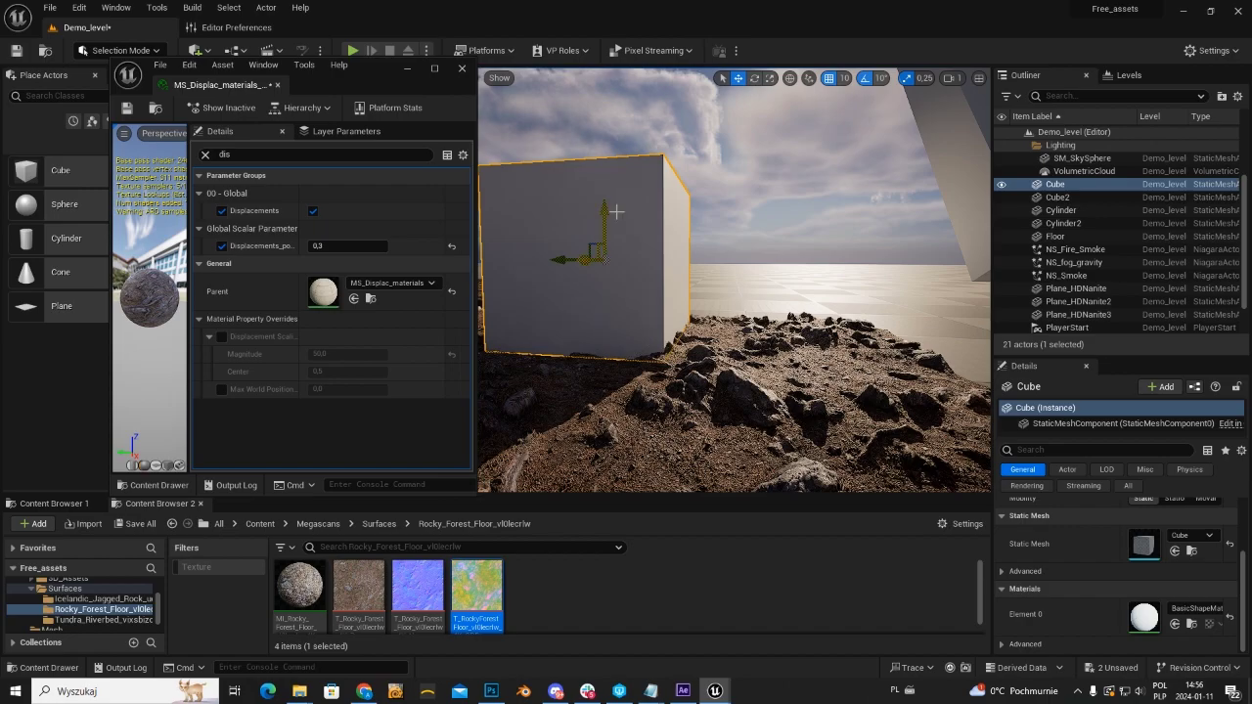
mouse_move(600, 200)
right_down()
mouse_move(626, 244)
mouse_move(685, 225)
mouse_move(665, 264)
mouse_move(685, 250)
right_up()
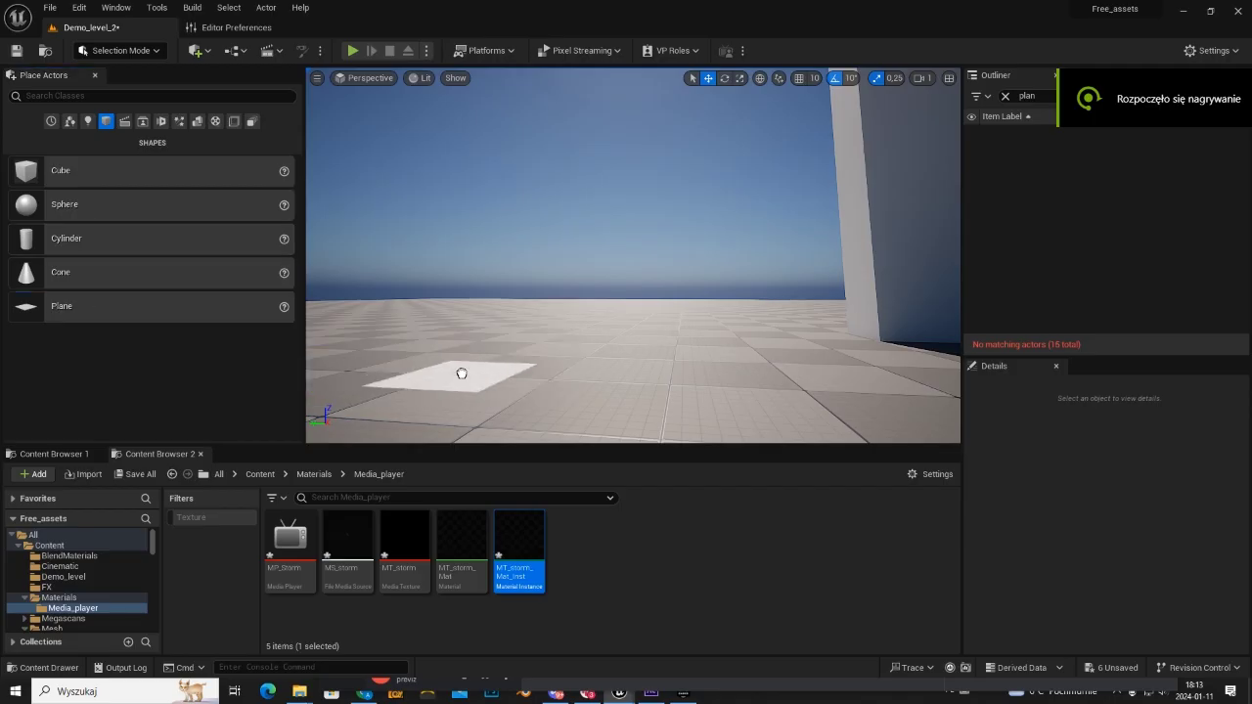
Lift the floor plane and scale it to 20, 50, 1
click(545, 337)
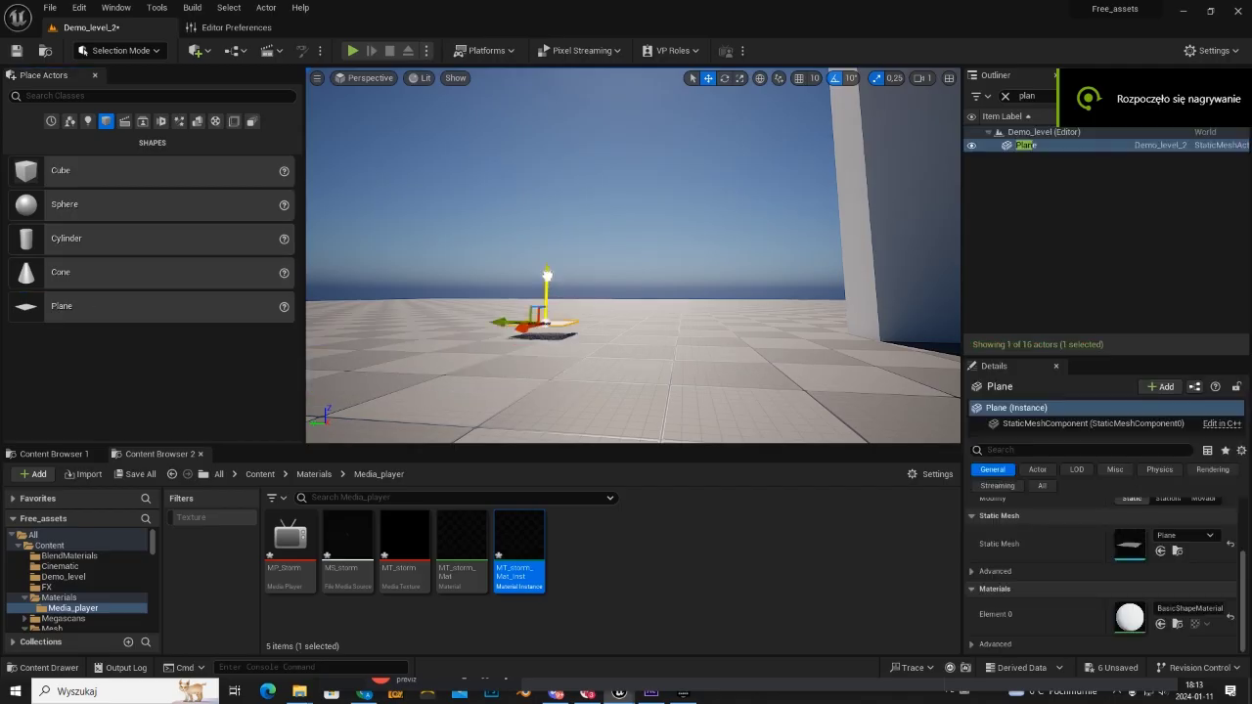
drag(547, 276, 547, 166)
key(e)
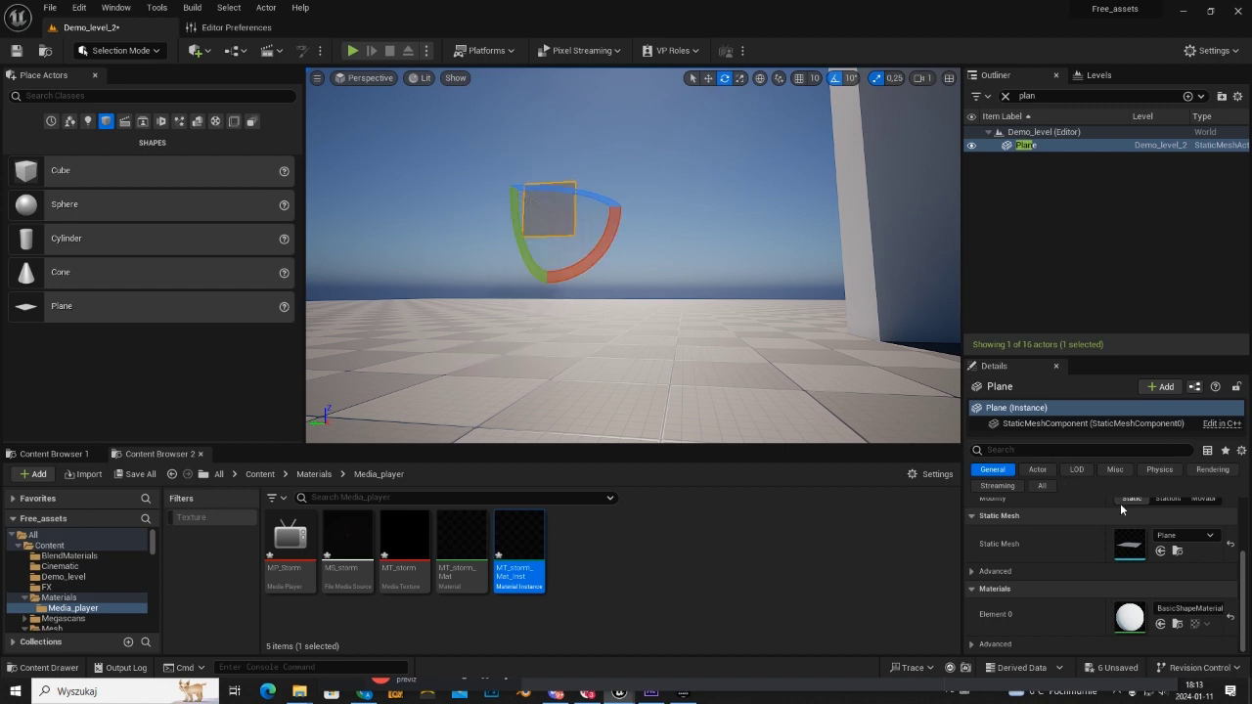
scroll(1122, 509, up, 3)
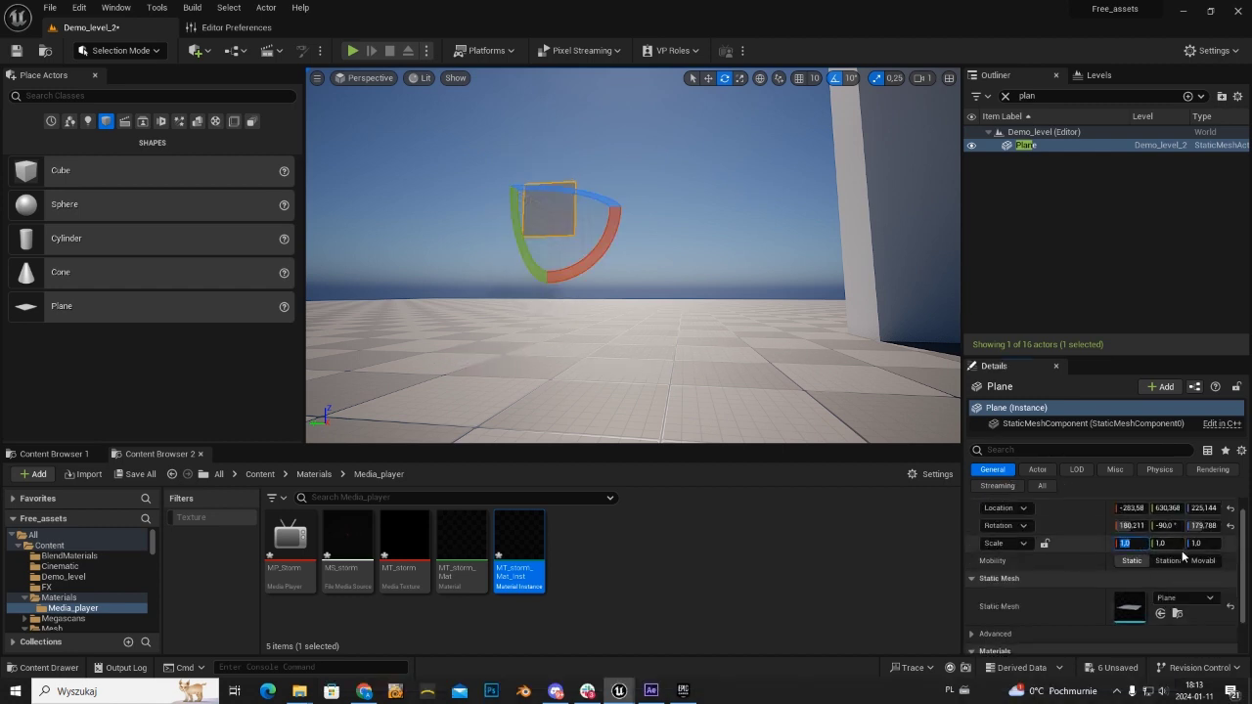
key(Tab)
text(50)
key(Return)
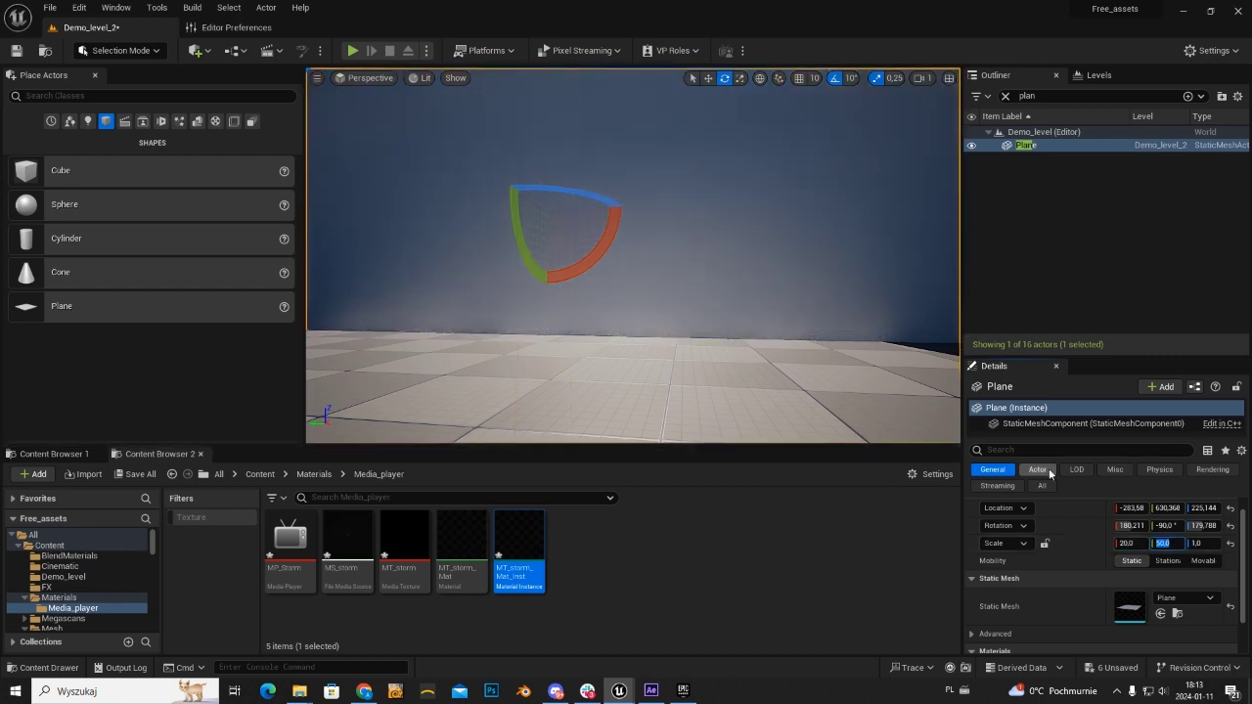
Turn off Cast Shadow, raise the plane wall higher and apply MT_storm_Mat_Inst to it
text(cast)
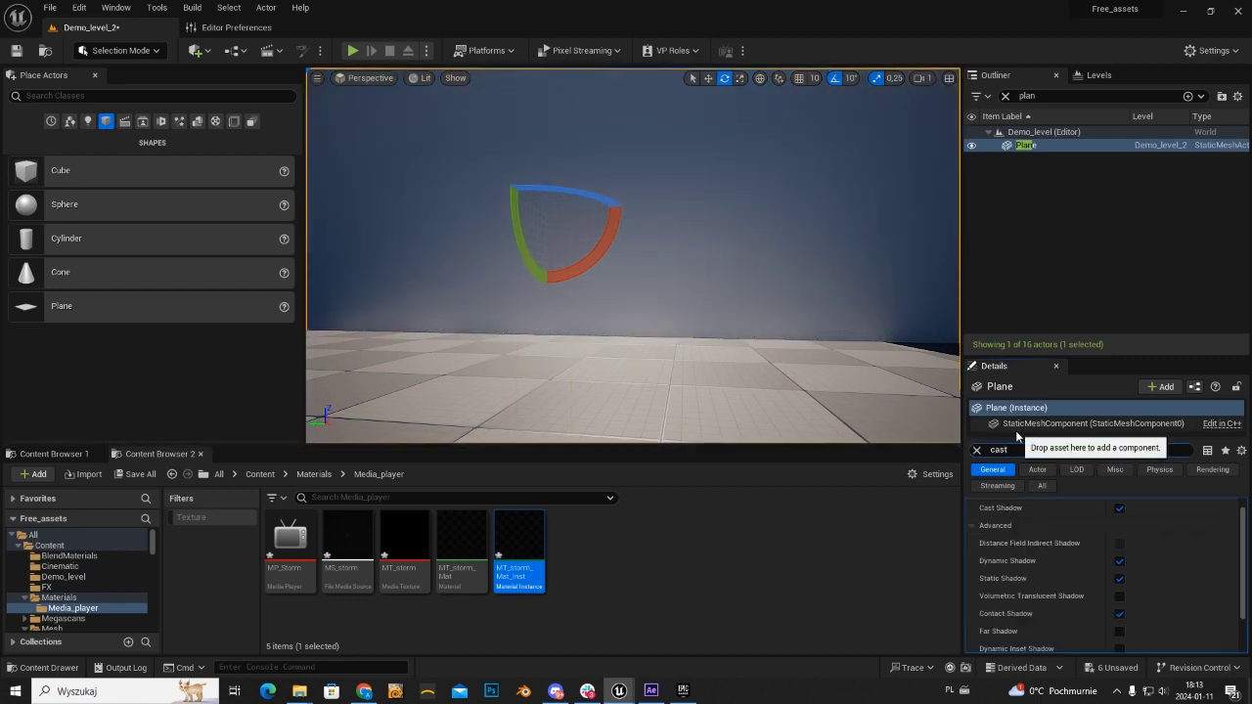
click(1119, 508)
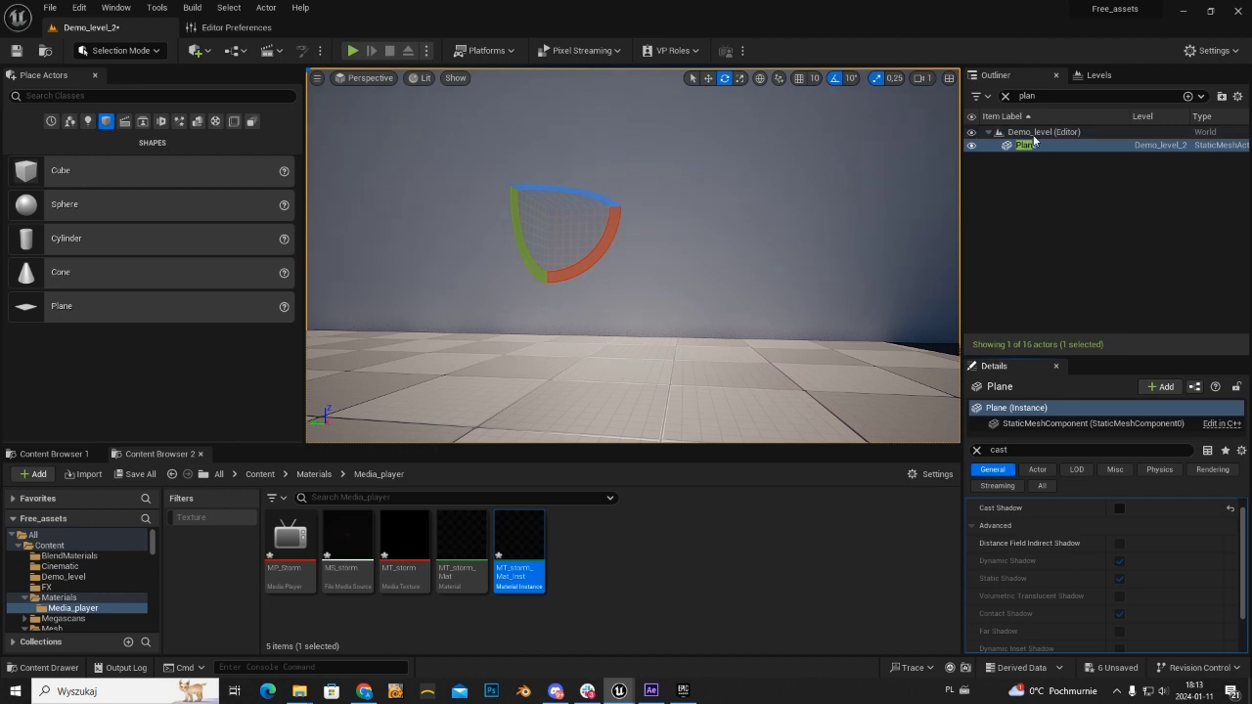
click(1022, 145)
key(w)
right_drag(648, 252, 648, 253)
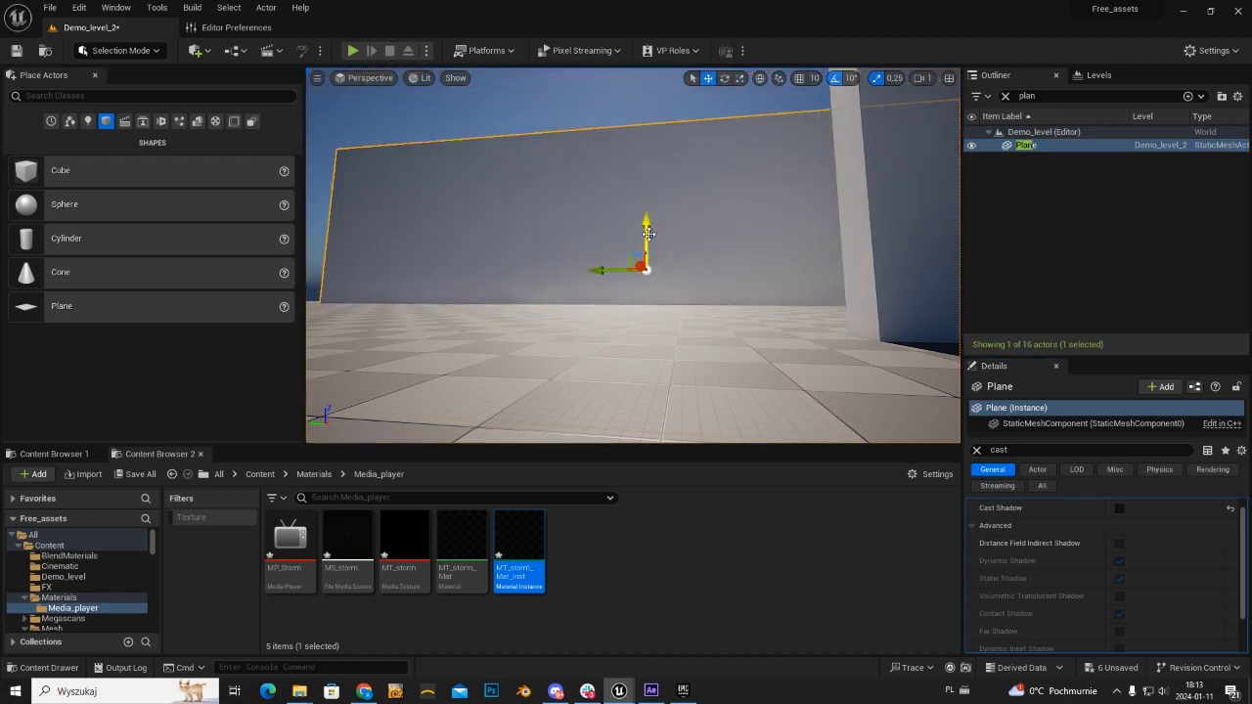
drag(648, 232, 642, 117)
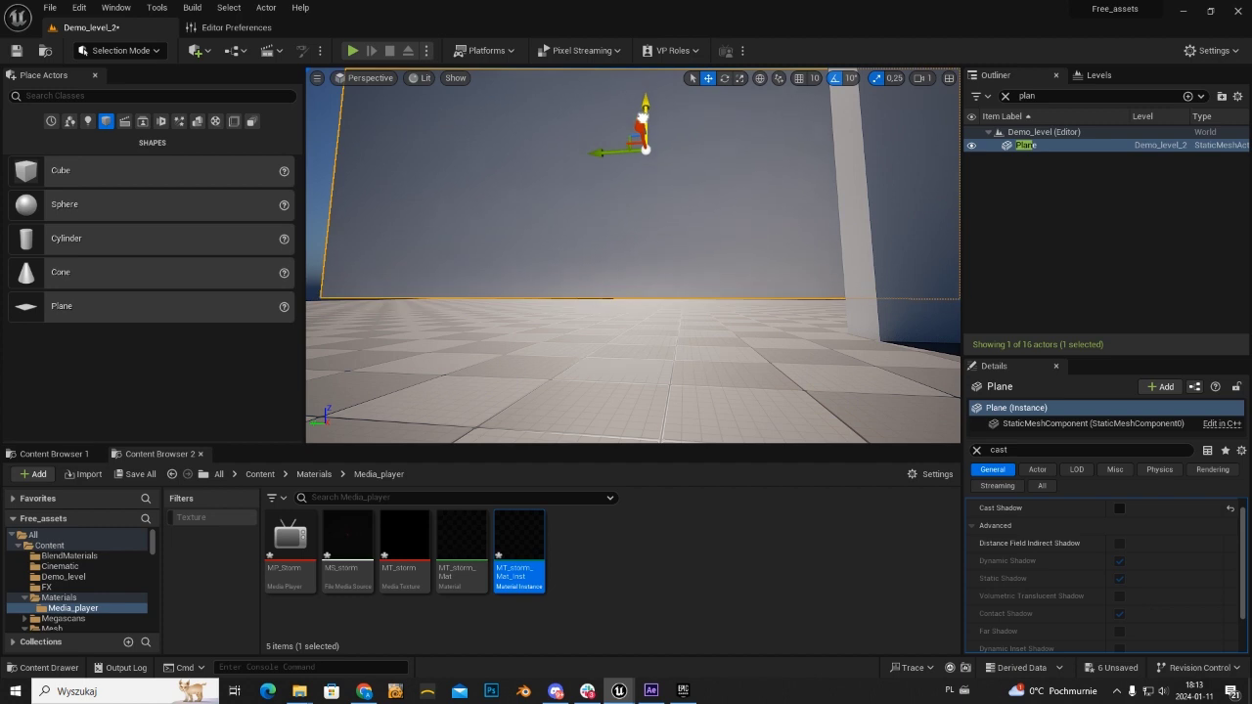
drag(519, 553, 516, 191)
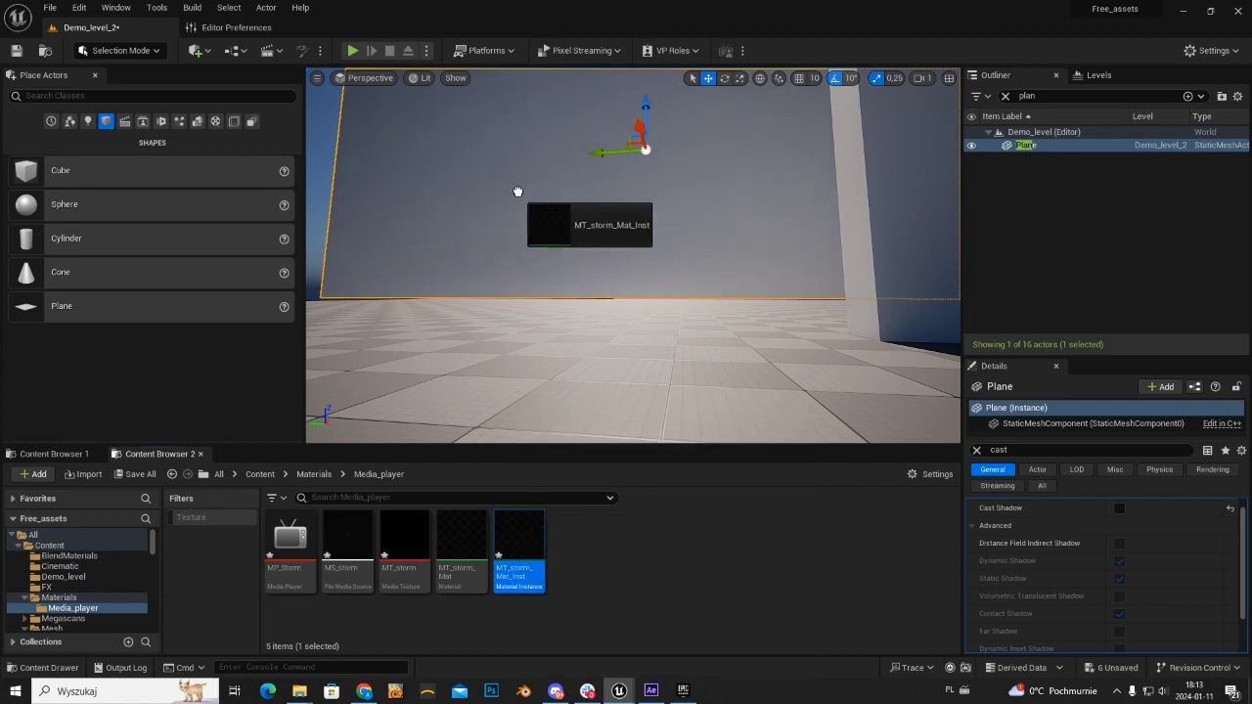
Open the Cine_Level_2 sequence and enlarge the Sequencer window in the lower right
click(270, 50)
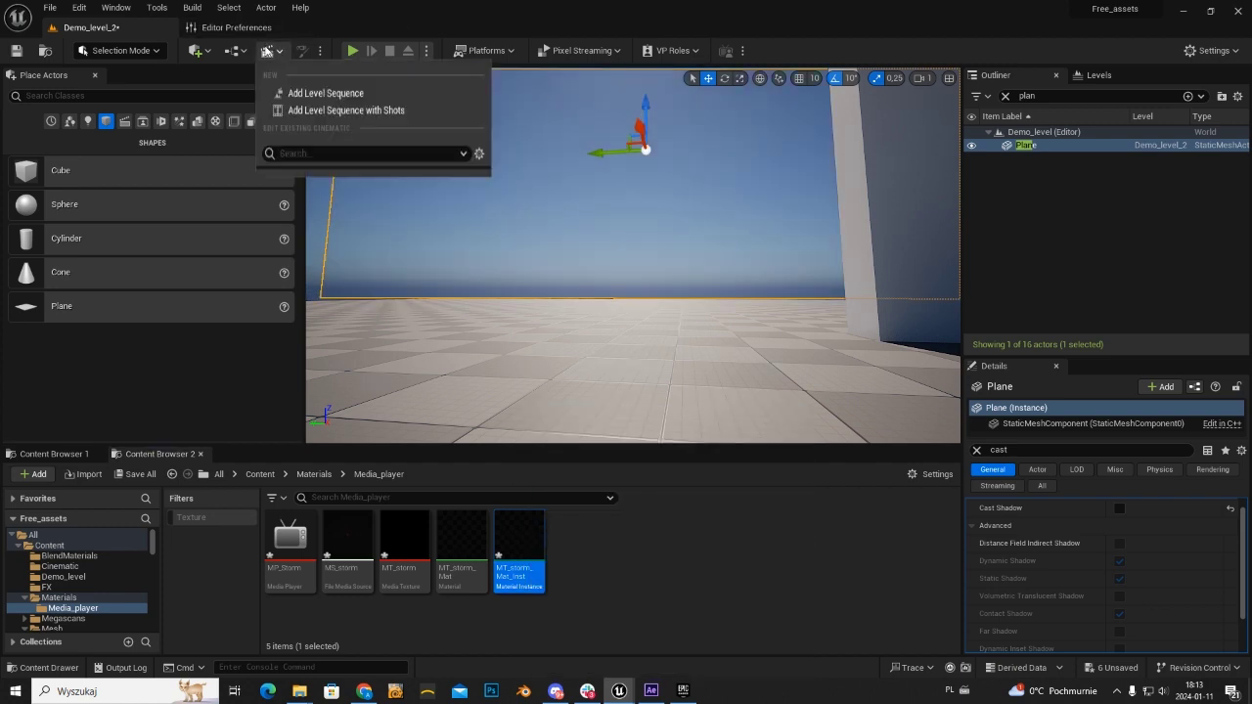
click(323, 166)
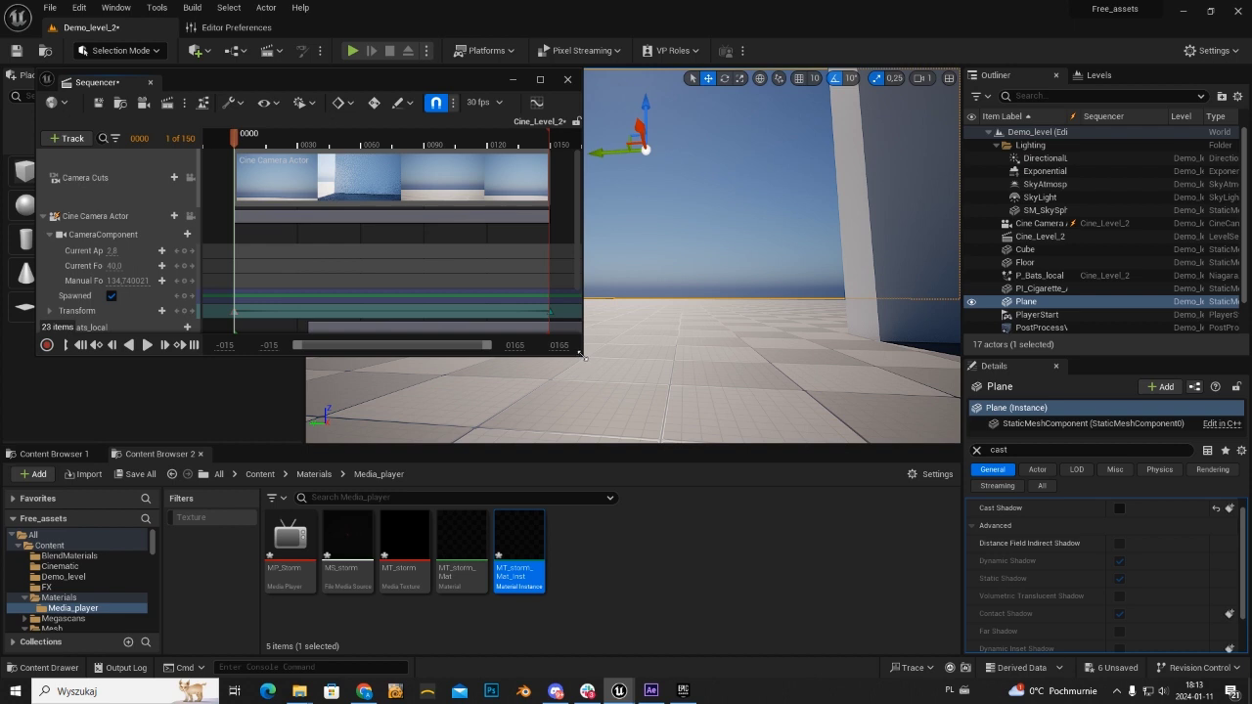
drag(582, 356, 900, 616)
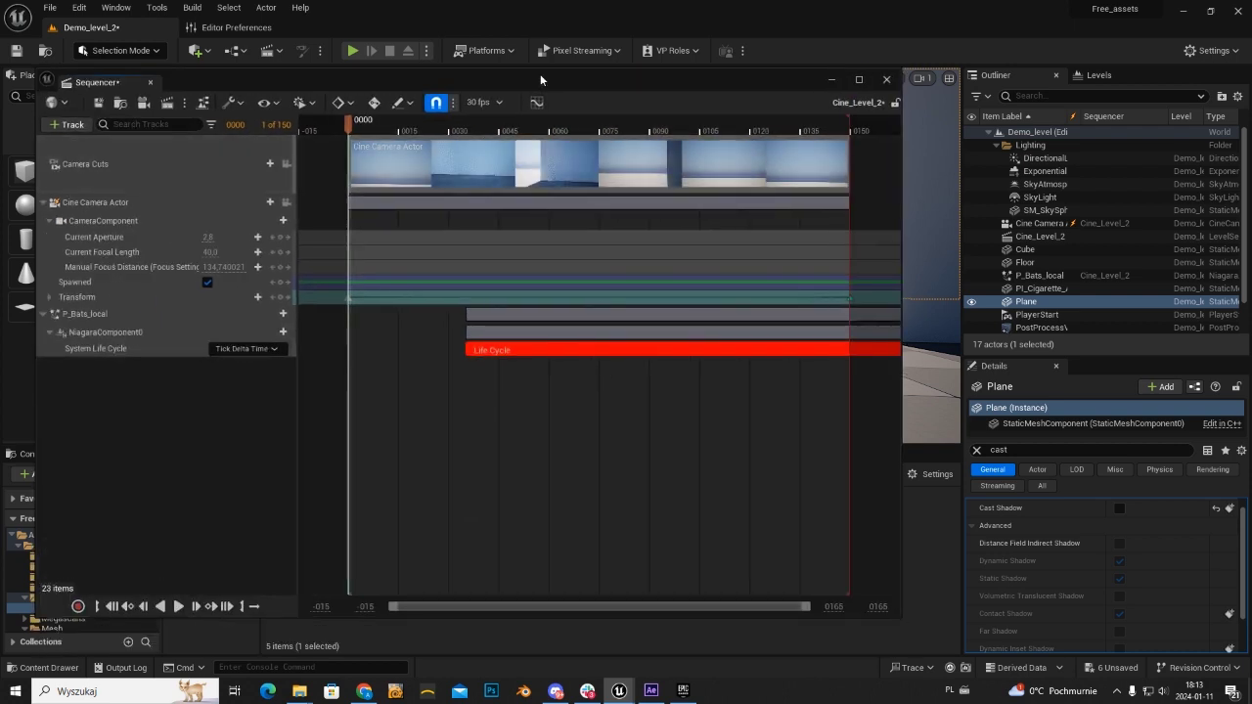
drag(540, 73, 997, 162)
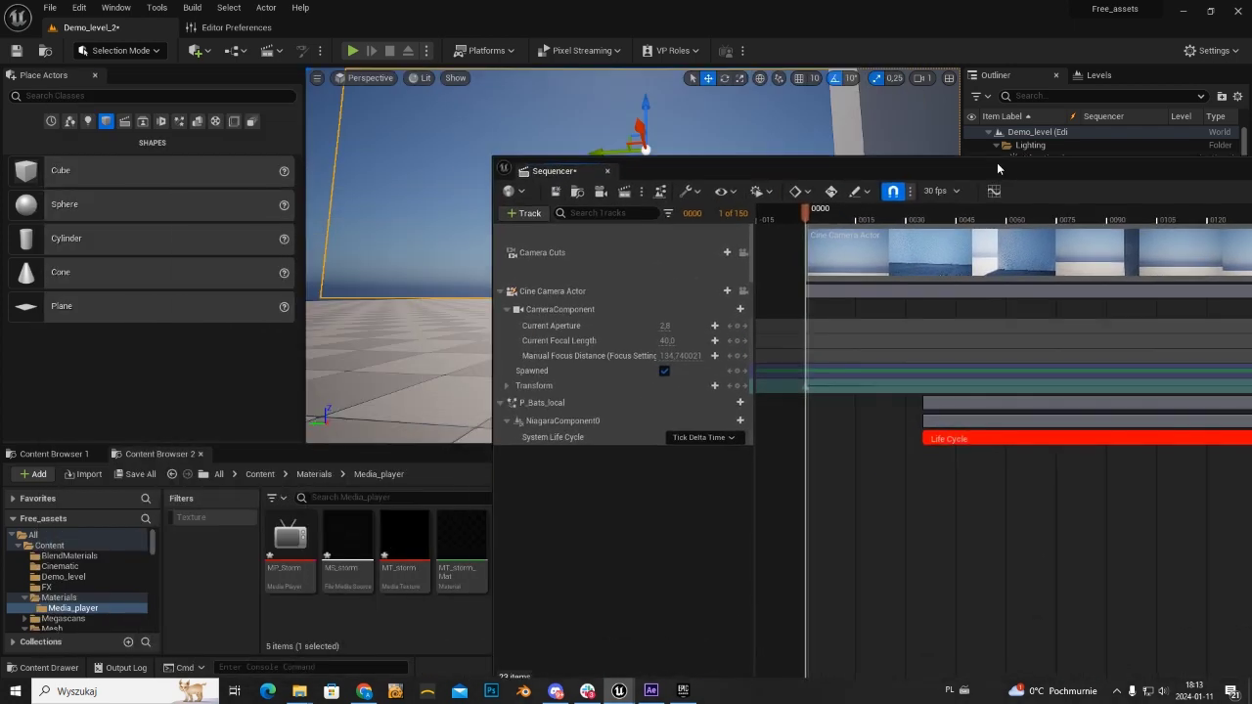
Add the Plane actor to the sequence as a new track
click(526, 213)
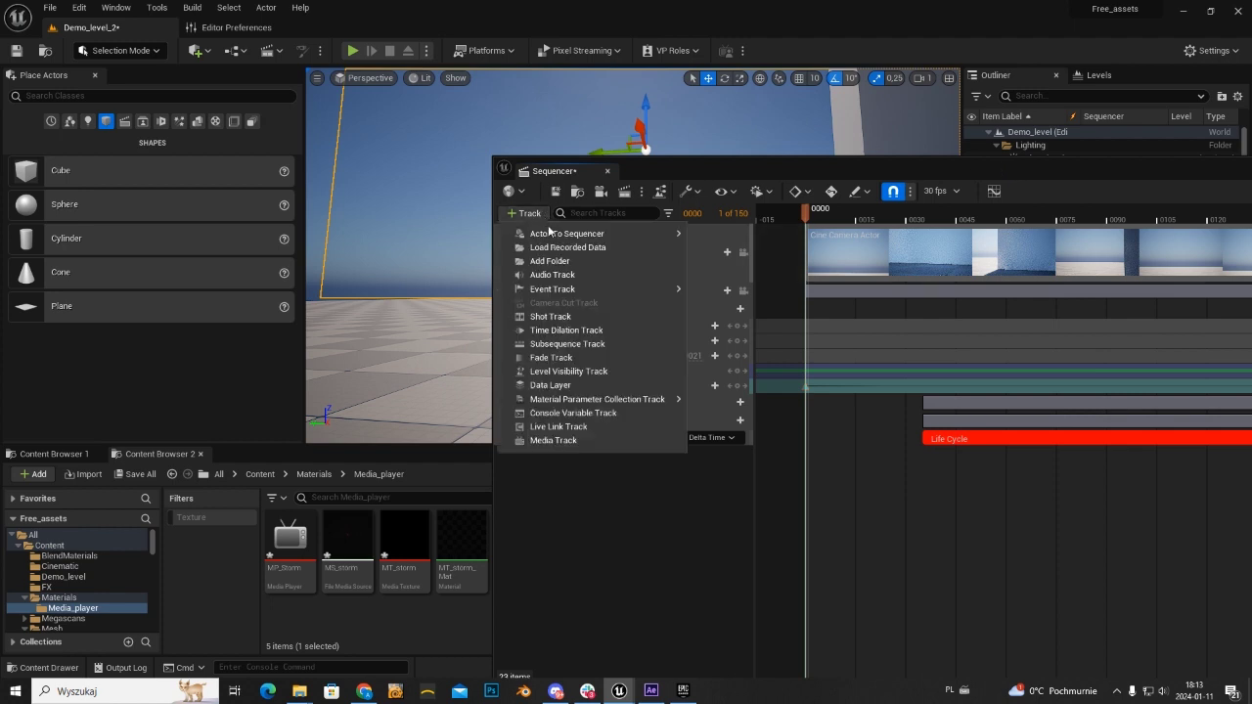
mouse_move(626, 234)
click(714, 239)
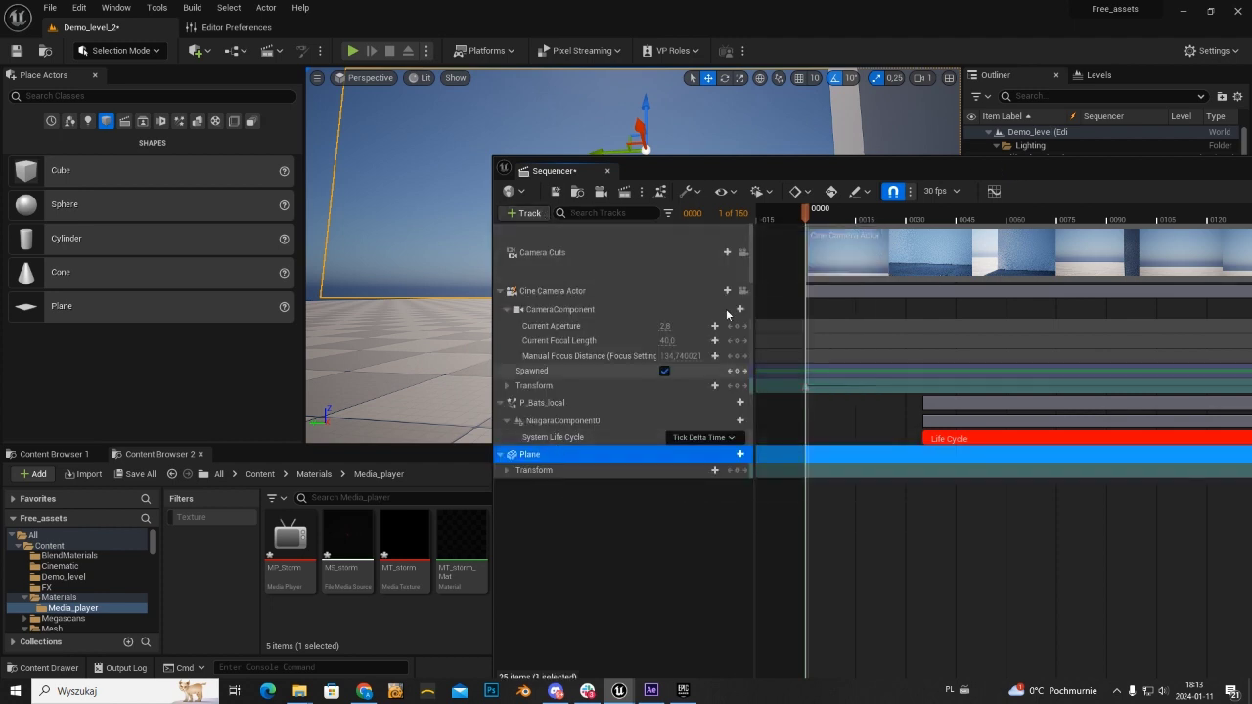
click(529, 213)
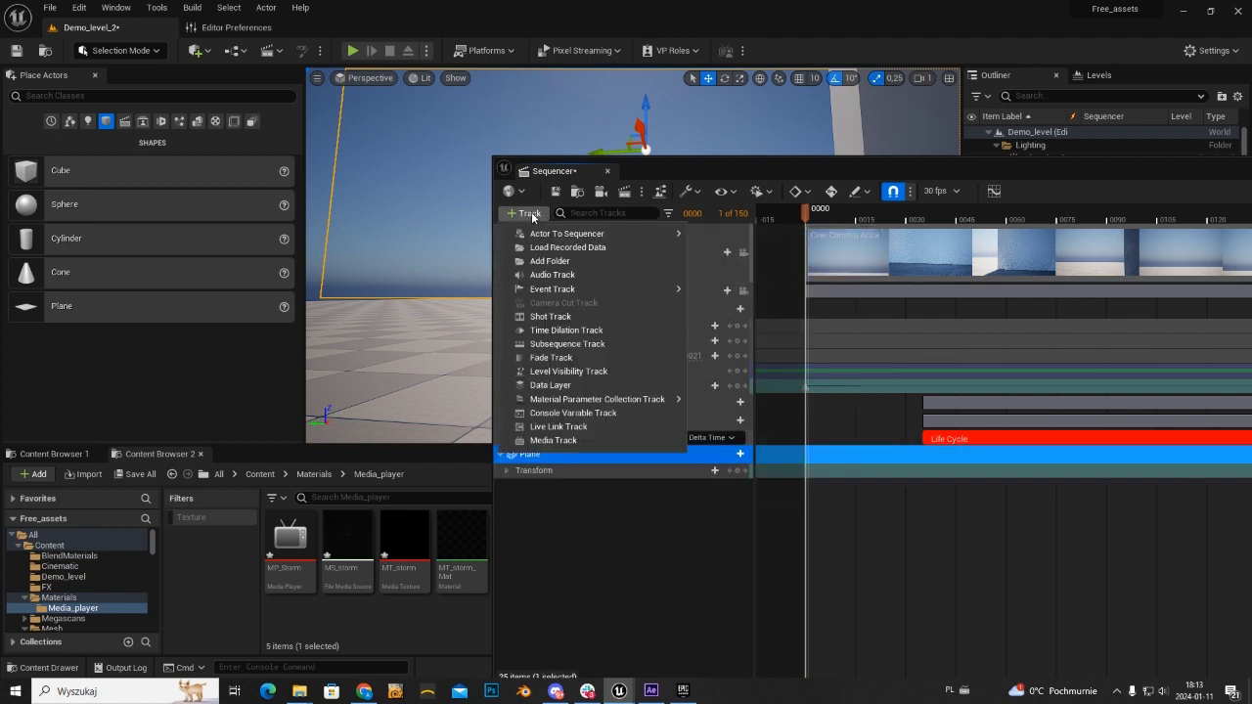
Add a Media track to the sequence with MS_storm as its media source
click(570, 442)
click(685, 290)
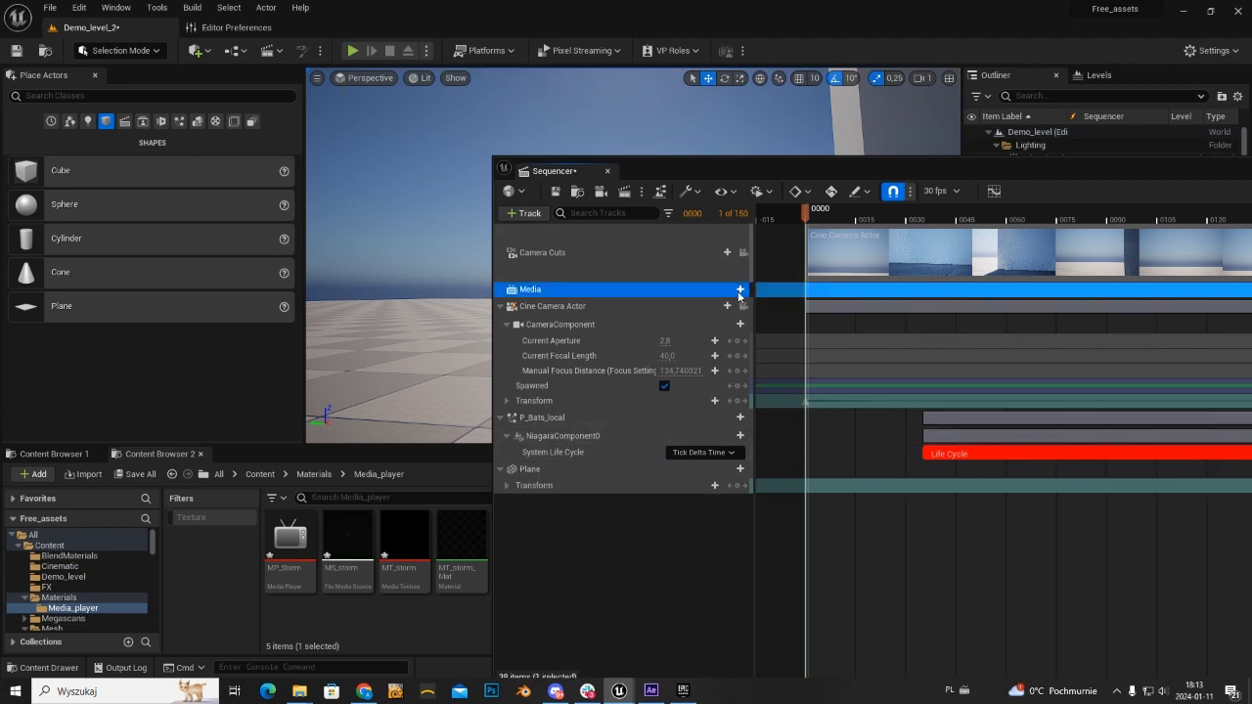
click(740, 290)
mouse_move(783, 311)
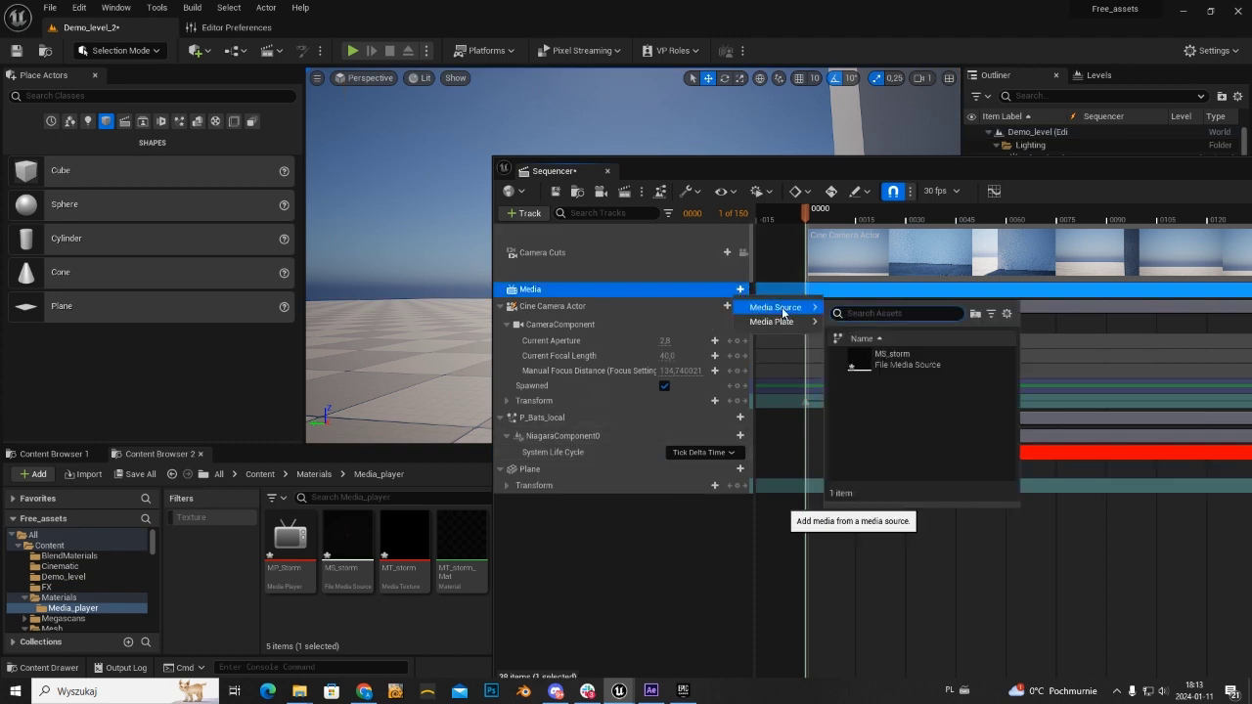
click(890, 358)
Set the MS_storm section's Media Texture to MT_storm in its properties
right_click(861, 311)
mouse_move(910, 323)
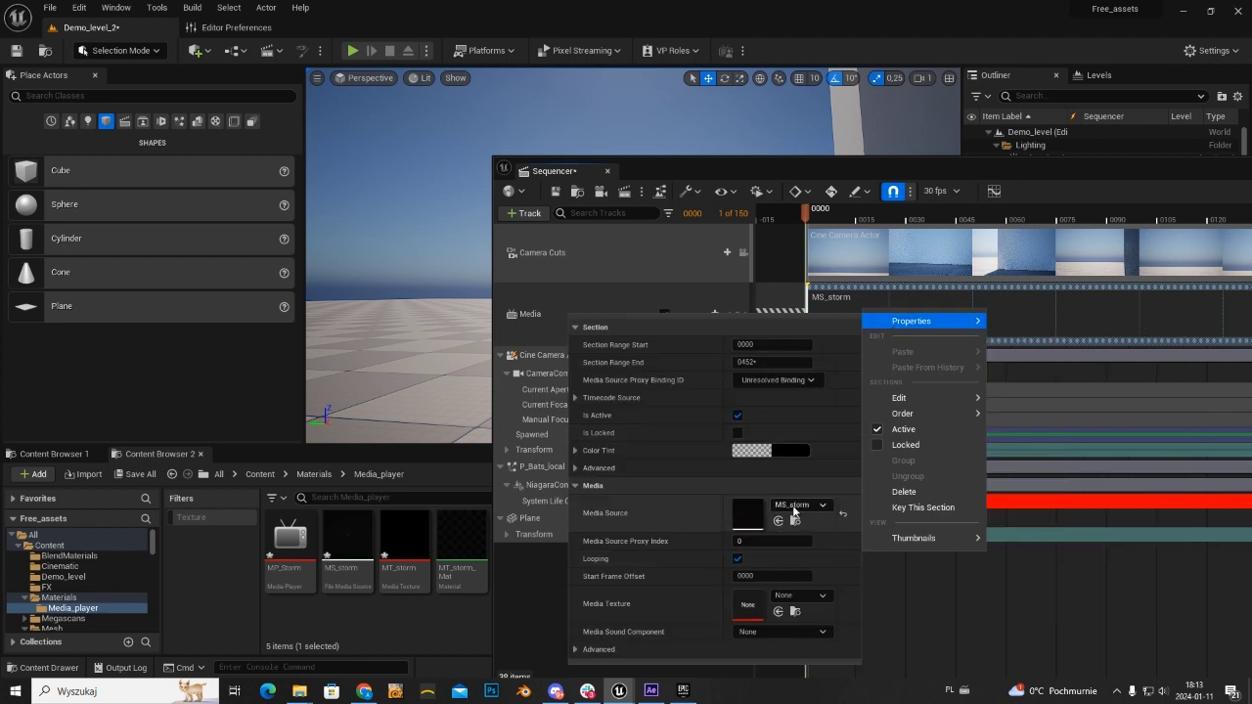
click(784, 592)
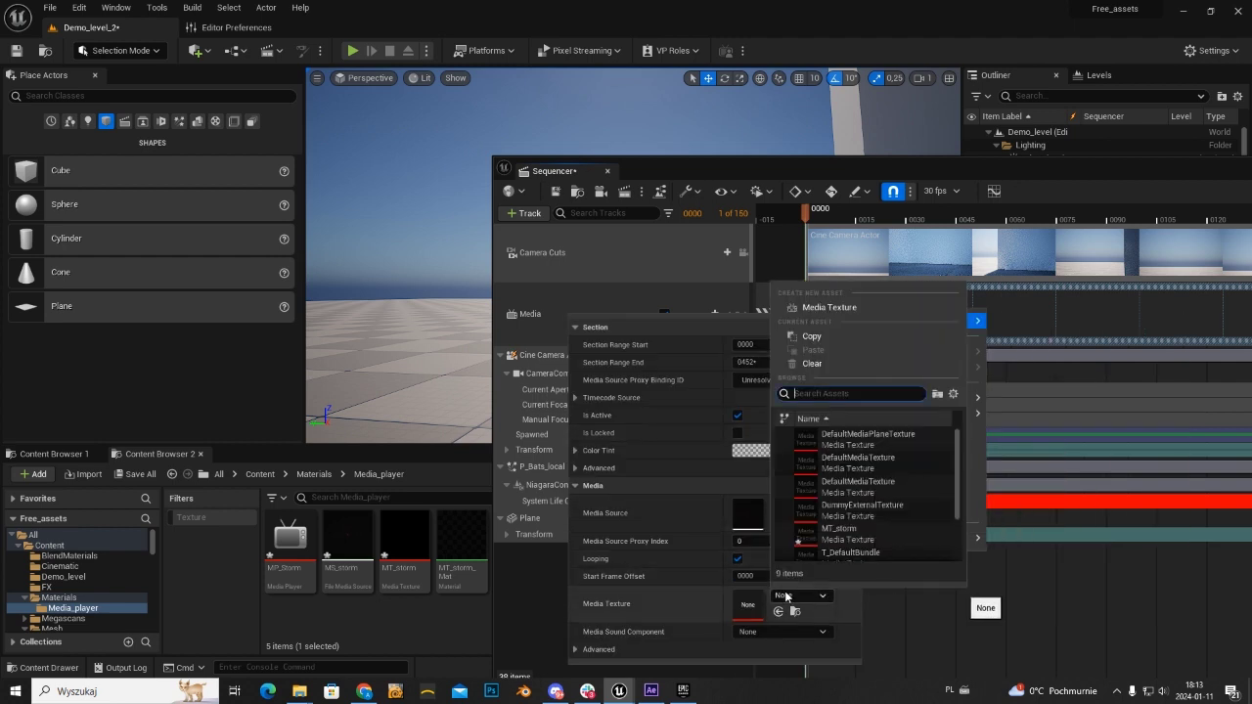
click(841, 534)
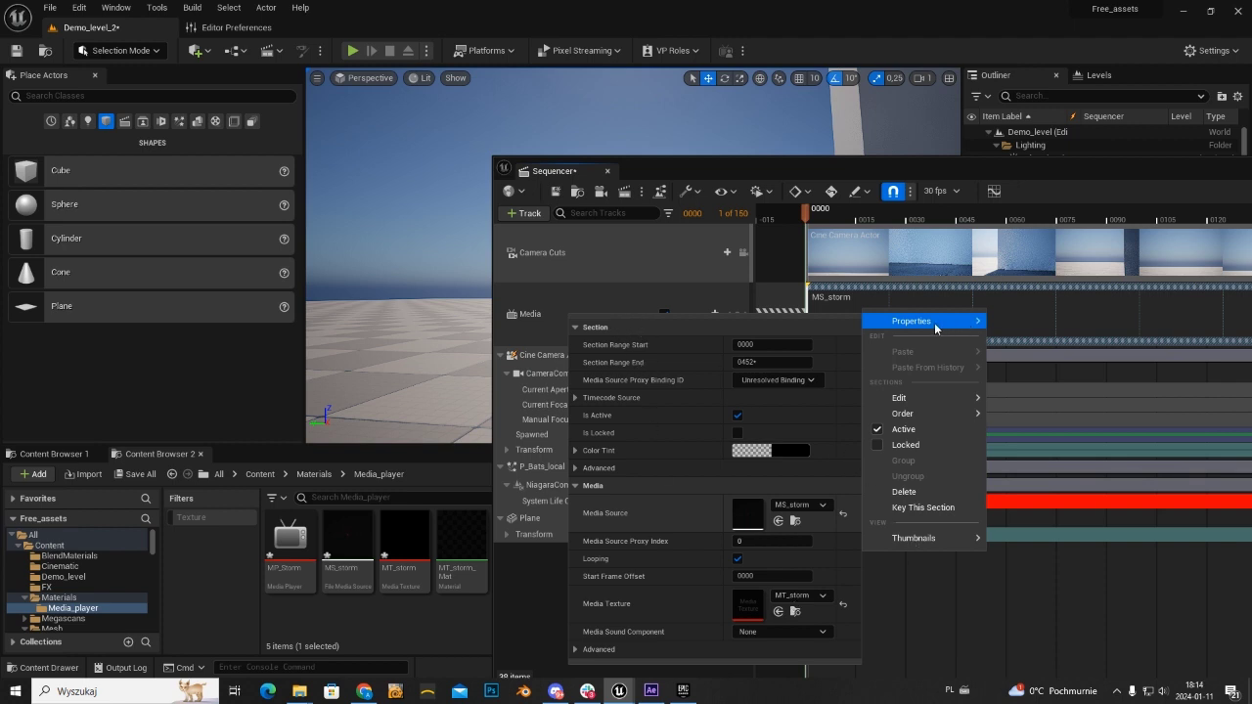
key(Escape)
Move the Sequencer window higher up and test-play the sequence
click(626, 327)
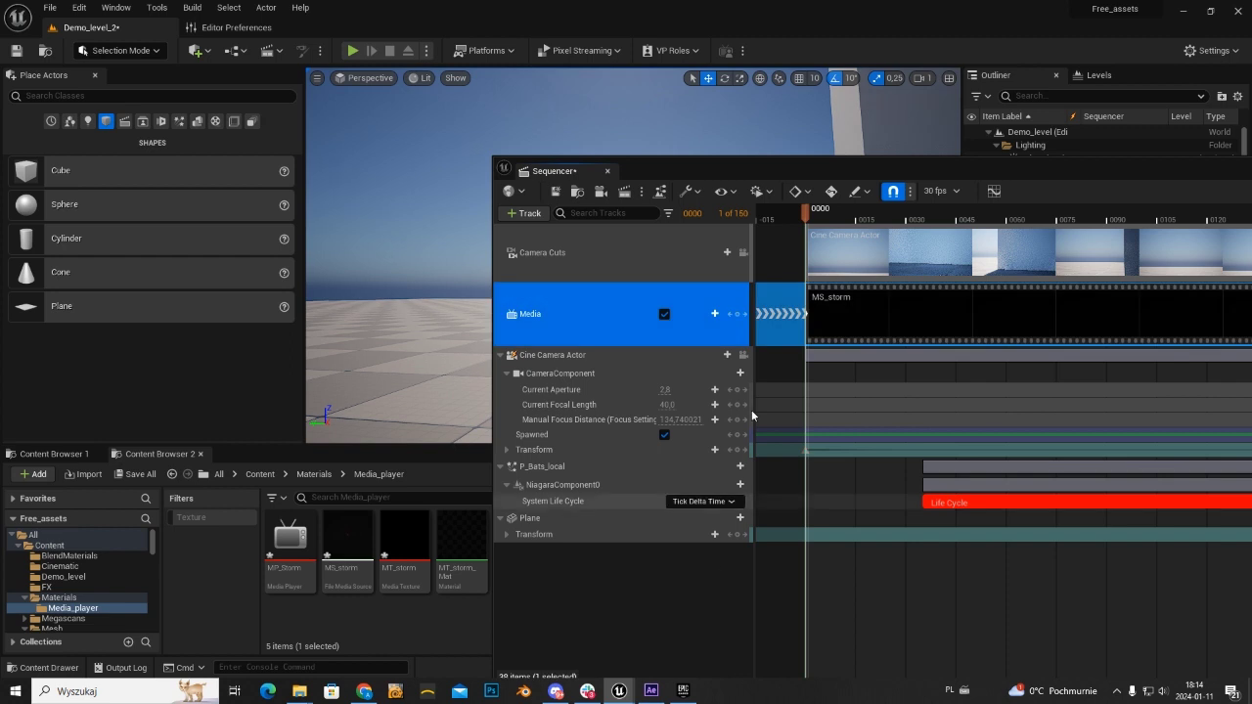
drag(815, 170, 916, 195)
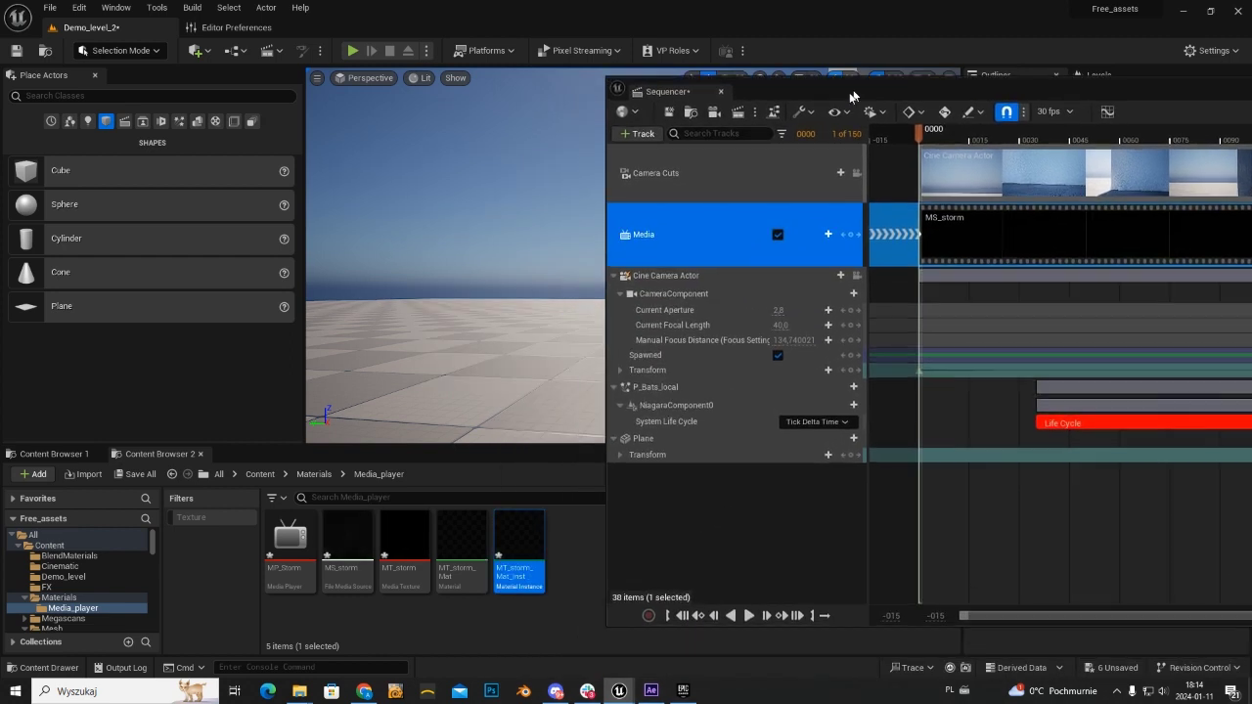
drag(841, 200, 841, 109)
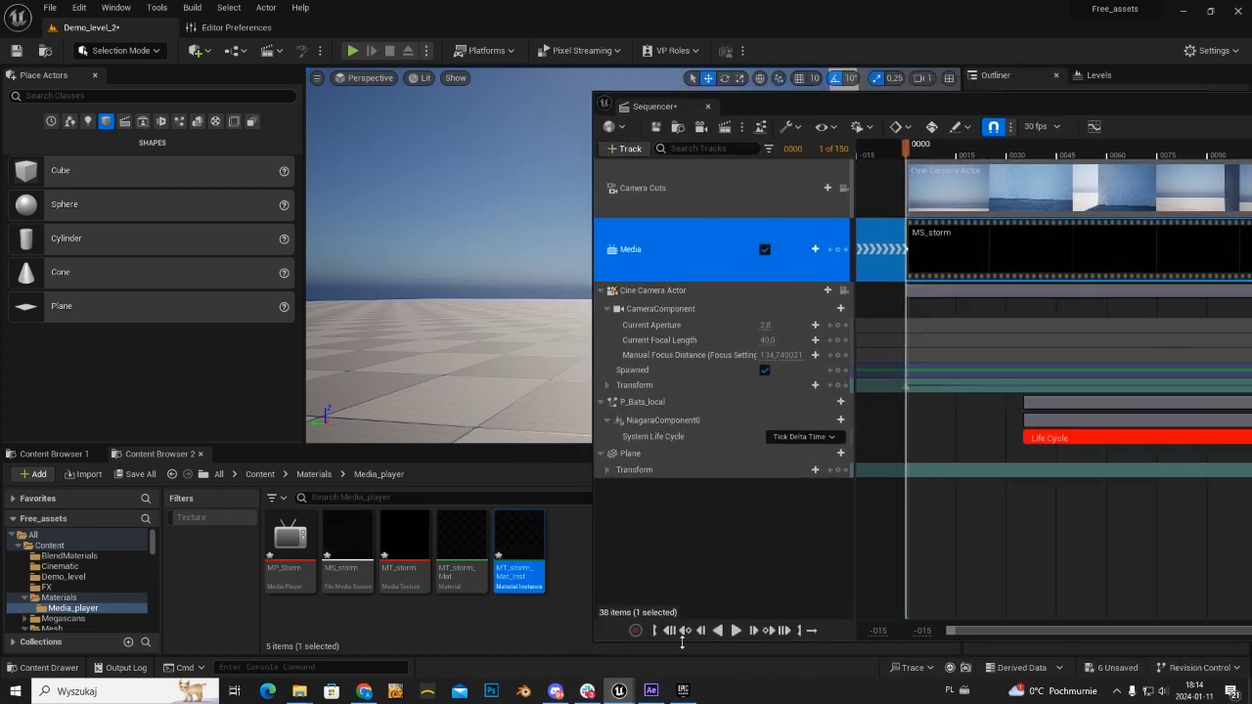
click(736, 631)
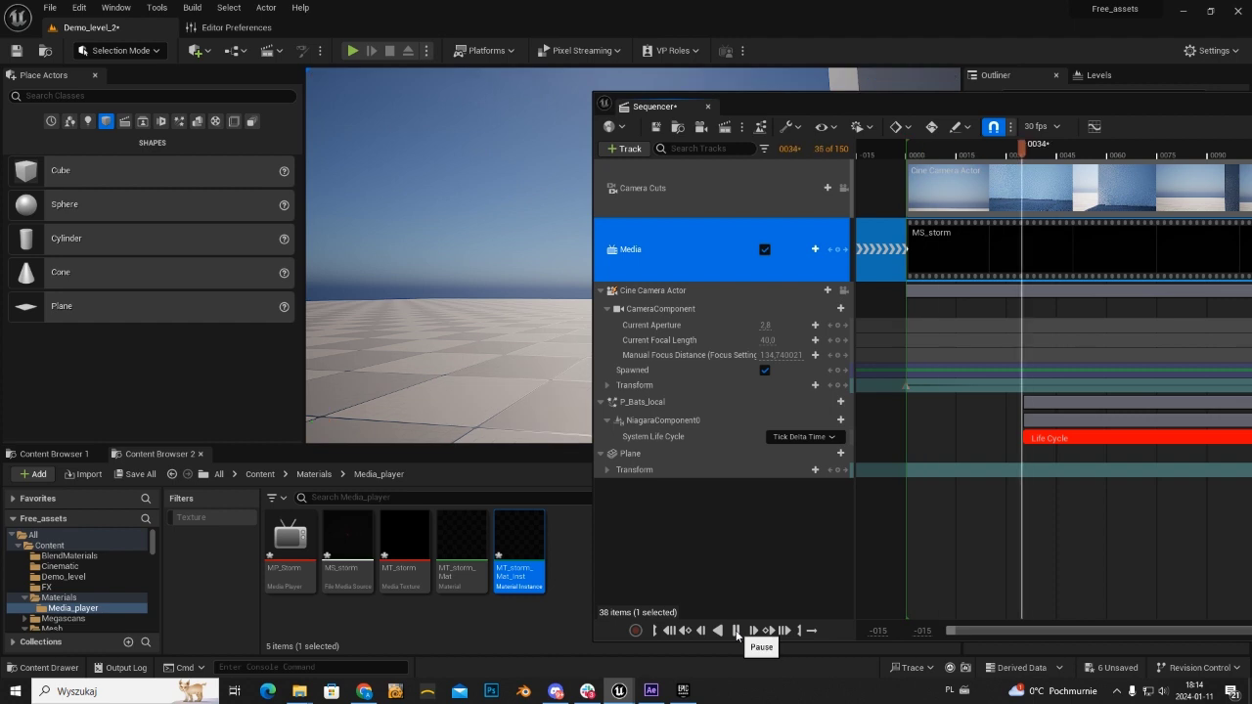
click(736, 630)
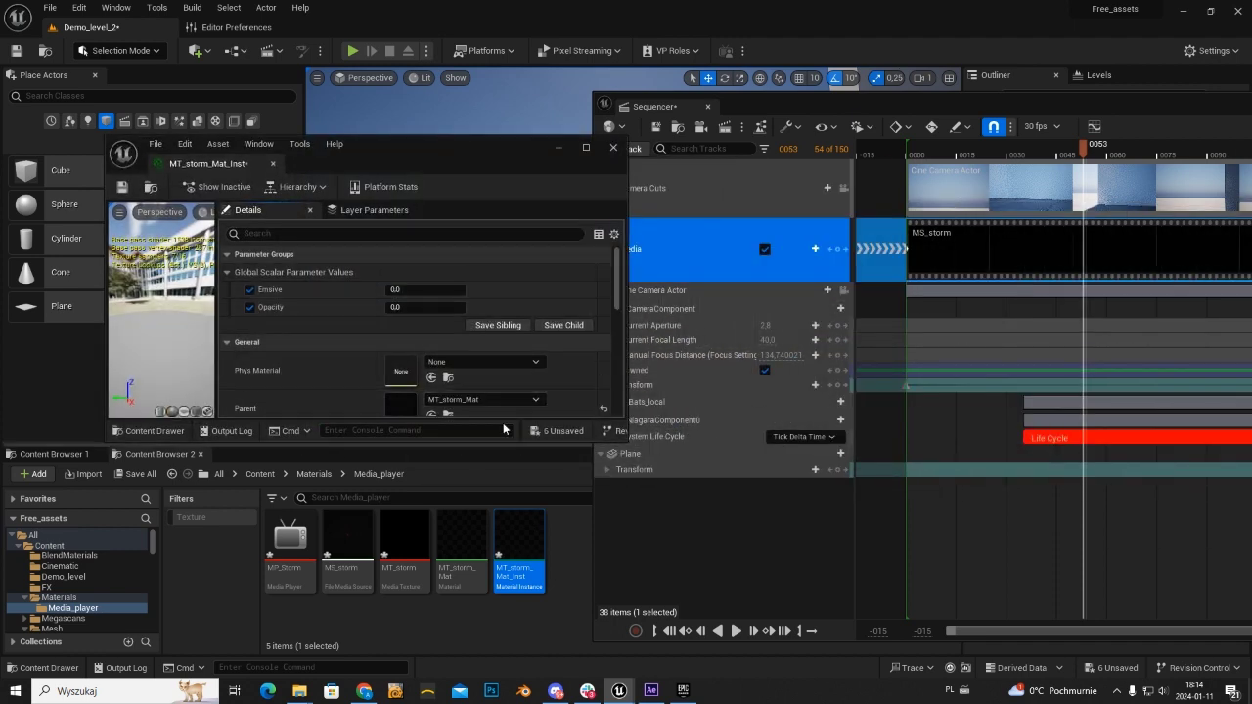
Try opacity 1 and emissive values 1 and 5 on the material instance, replaying the sequence
text(1)
key(Return)
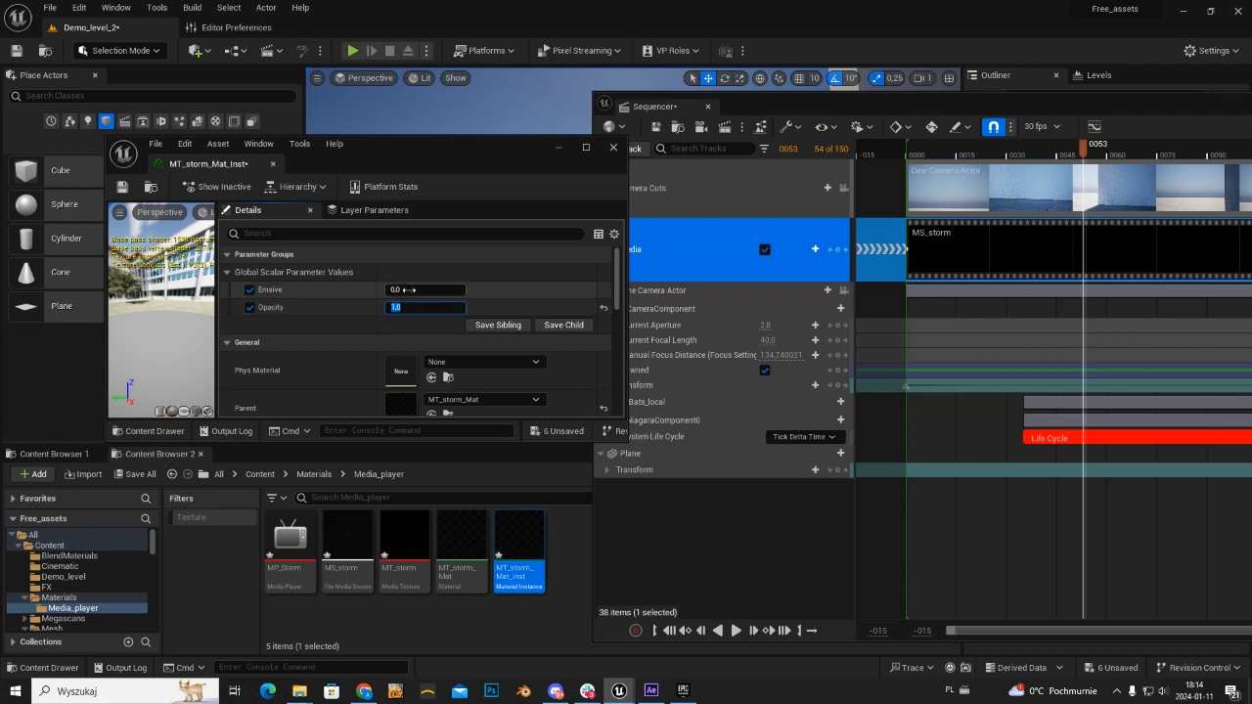
text(1)
key(Return)
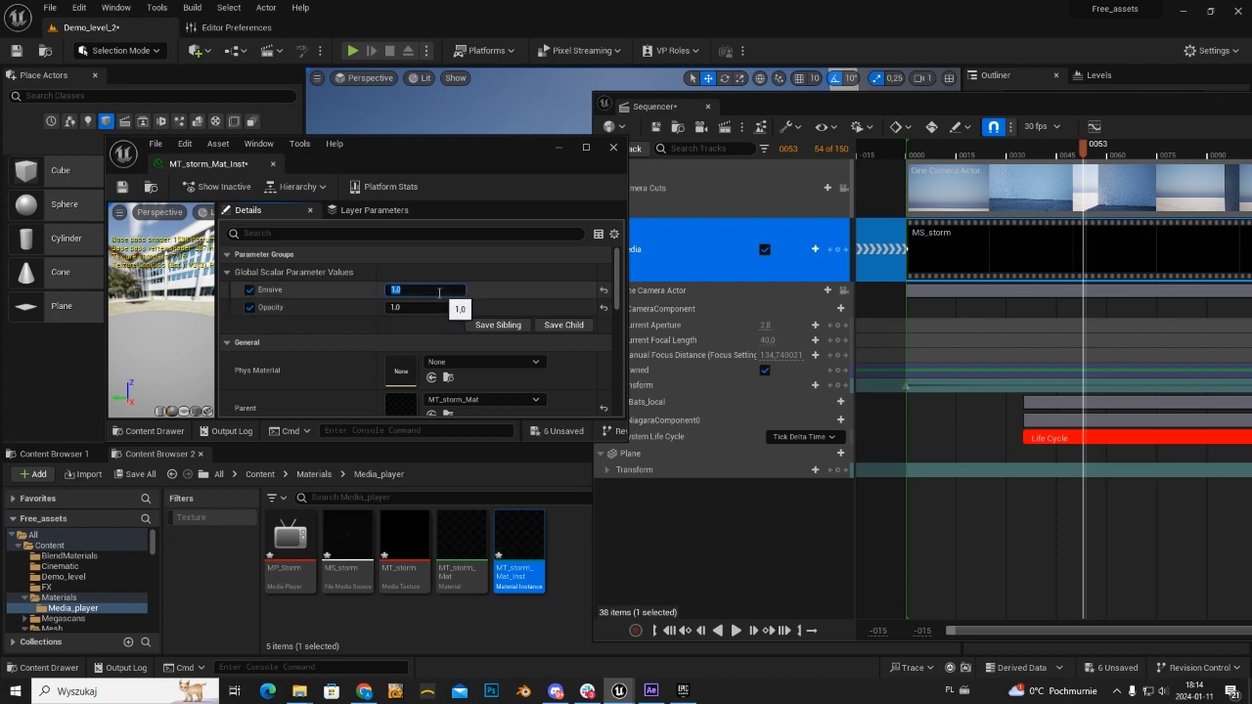
text(5)
key(Return)
drag(455, 145, 276, 236)
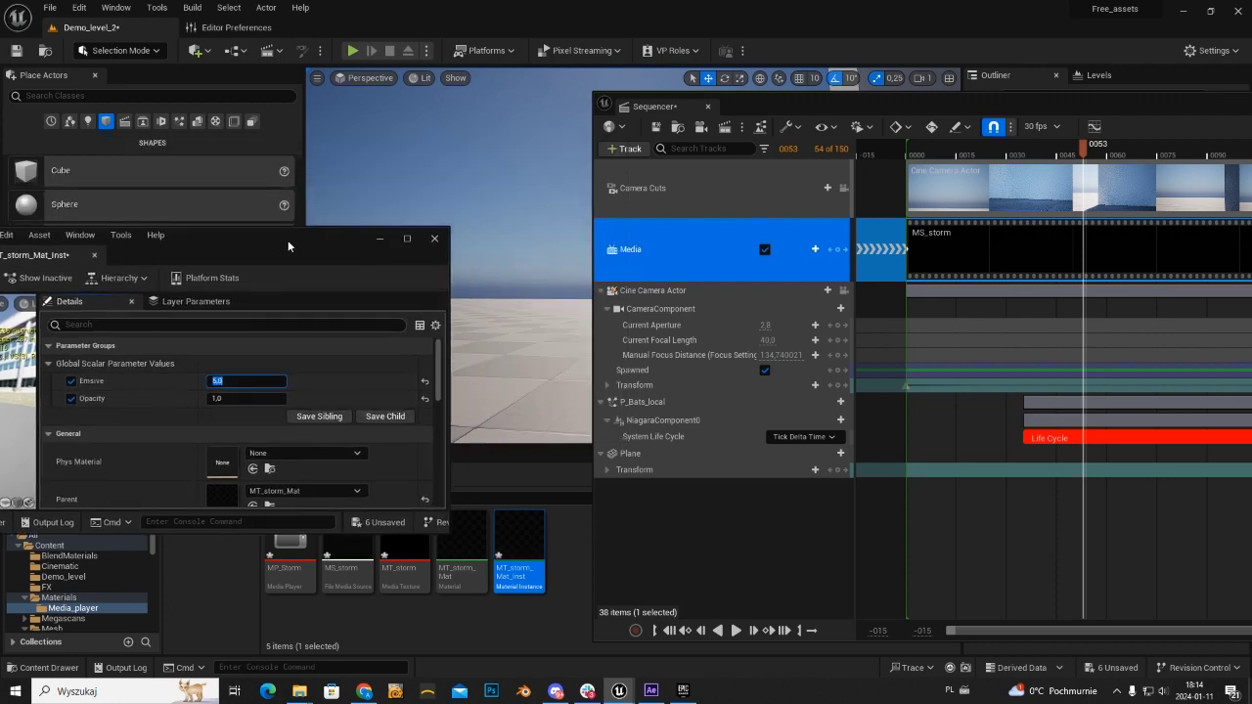
click(671, 631)
click(736, 631)
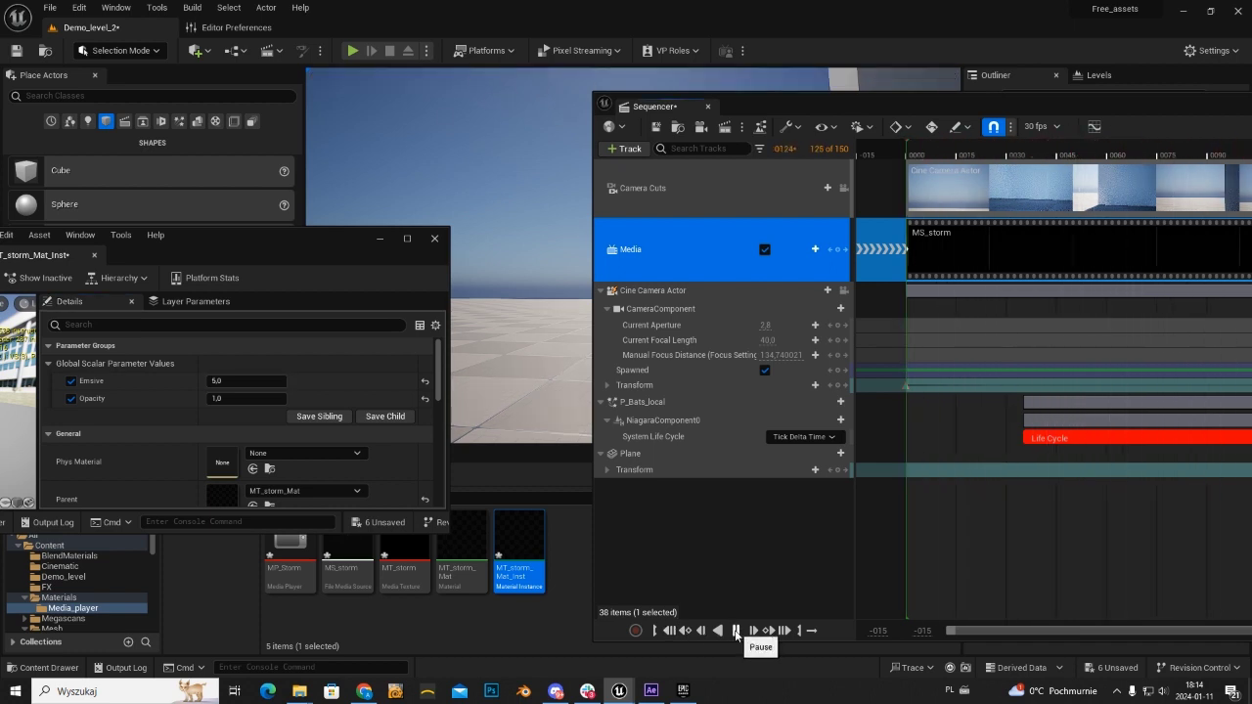
click(736, 631)
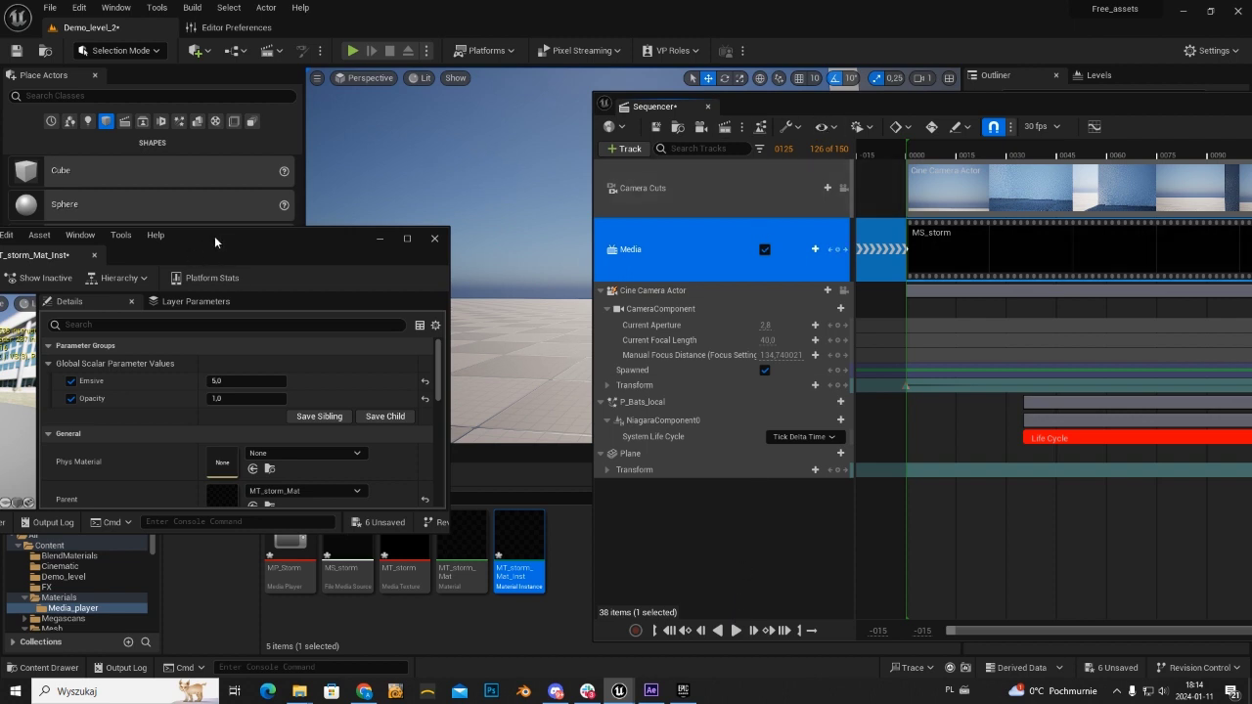
Set Emsive to 20, close the material instance editor, and dock the Sequencer at the bottom
drag(214, 236, 298, 211)
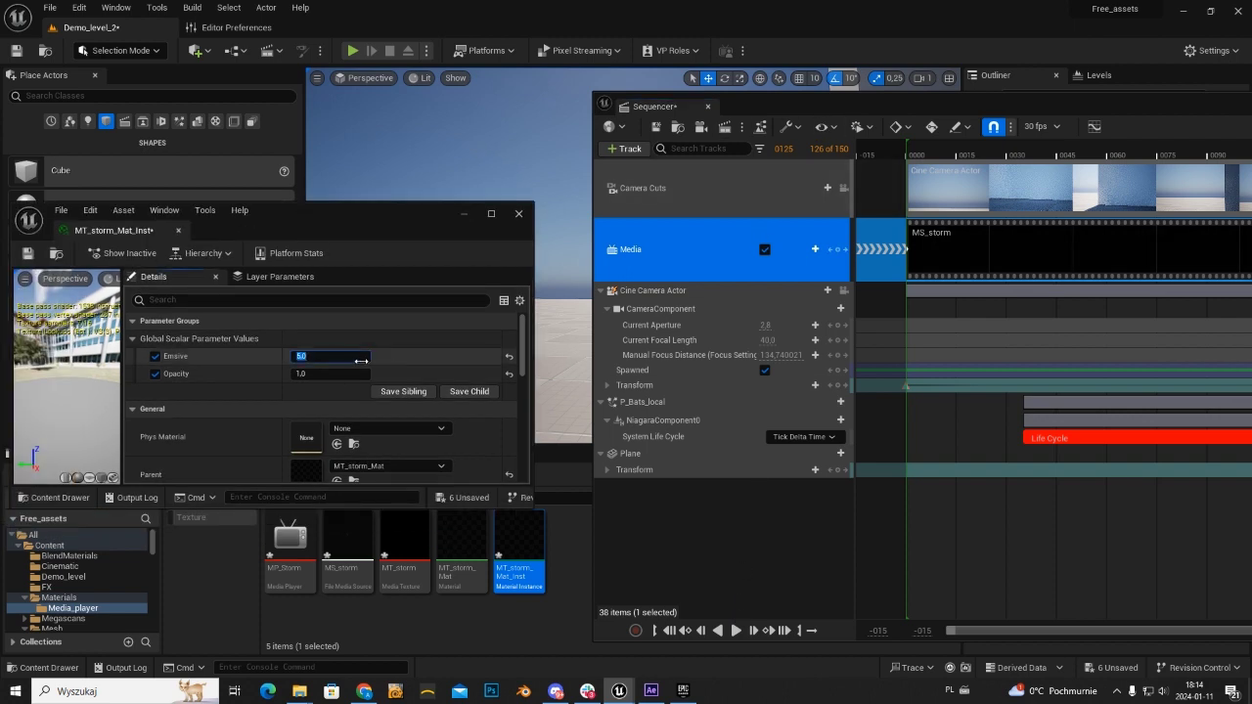
text(20)
key(Return)
click(519, 217)
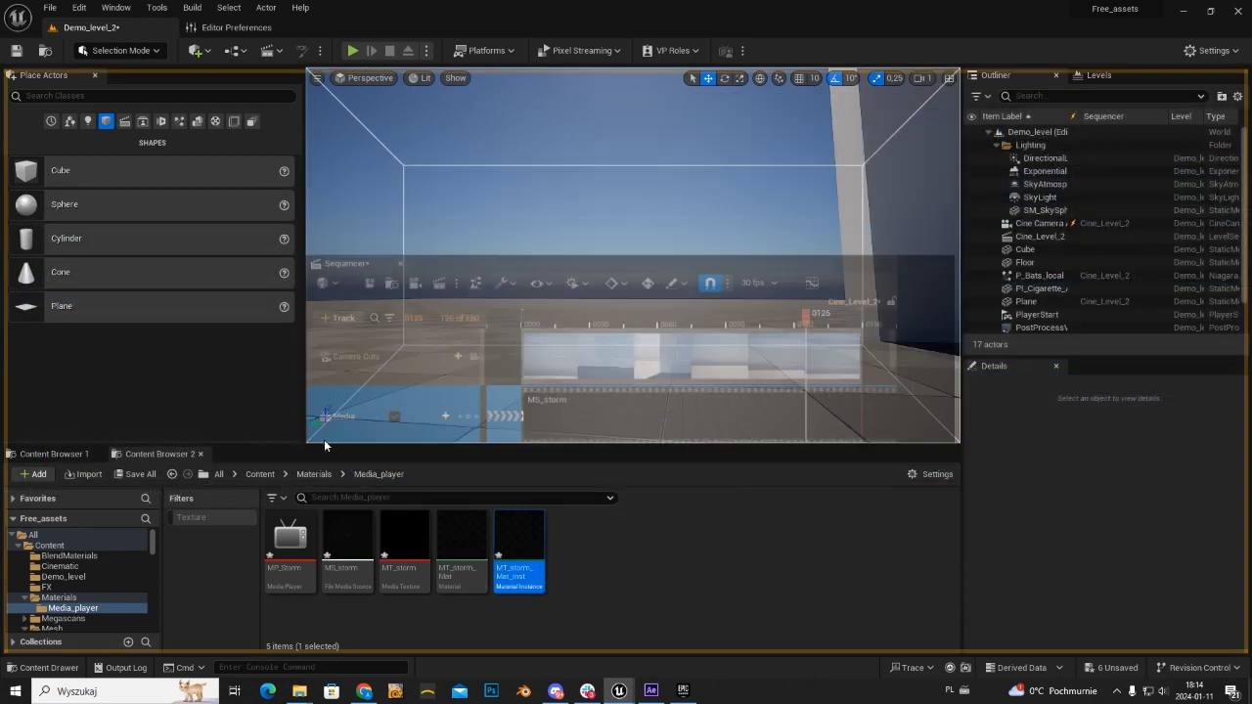
drag(674, 114, 324, 442)
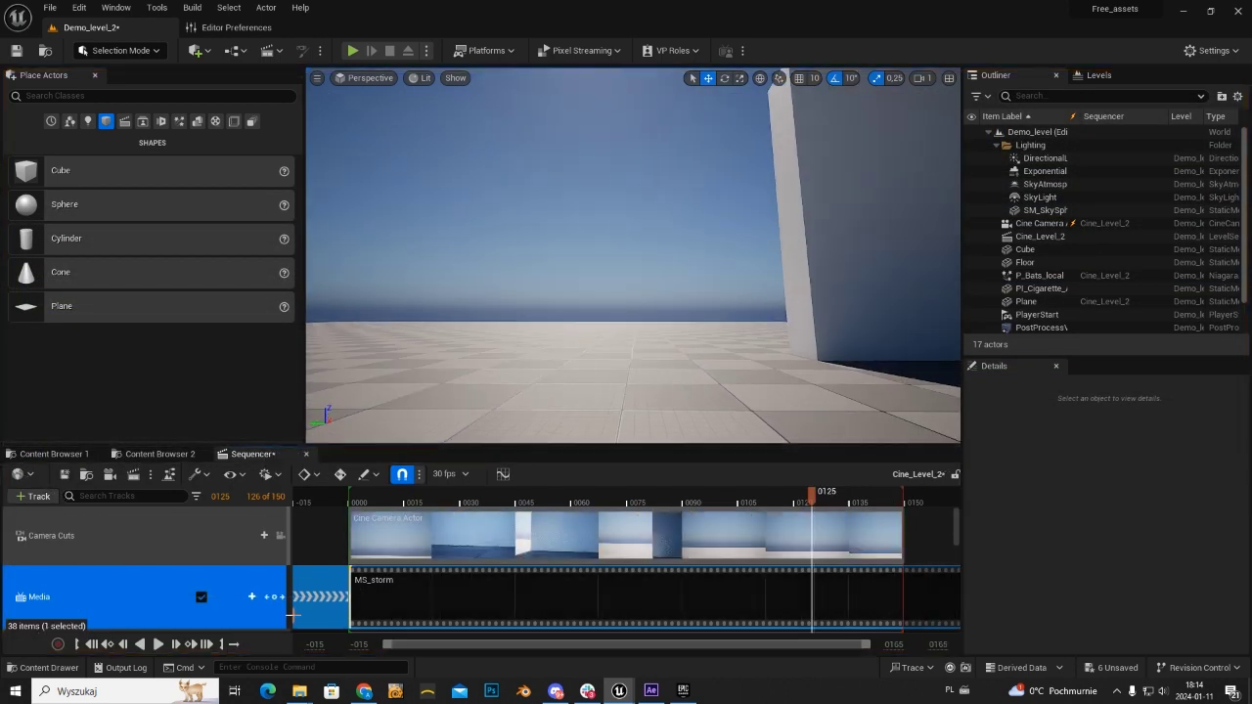
Preview the sequence, then rotate the Plane -90 degrees to face the camera
click(121, 645)
click(159, 644)
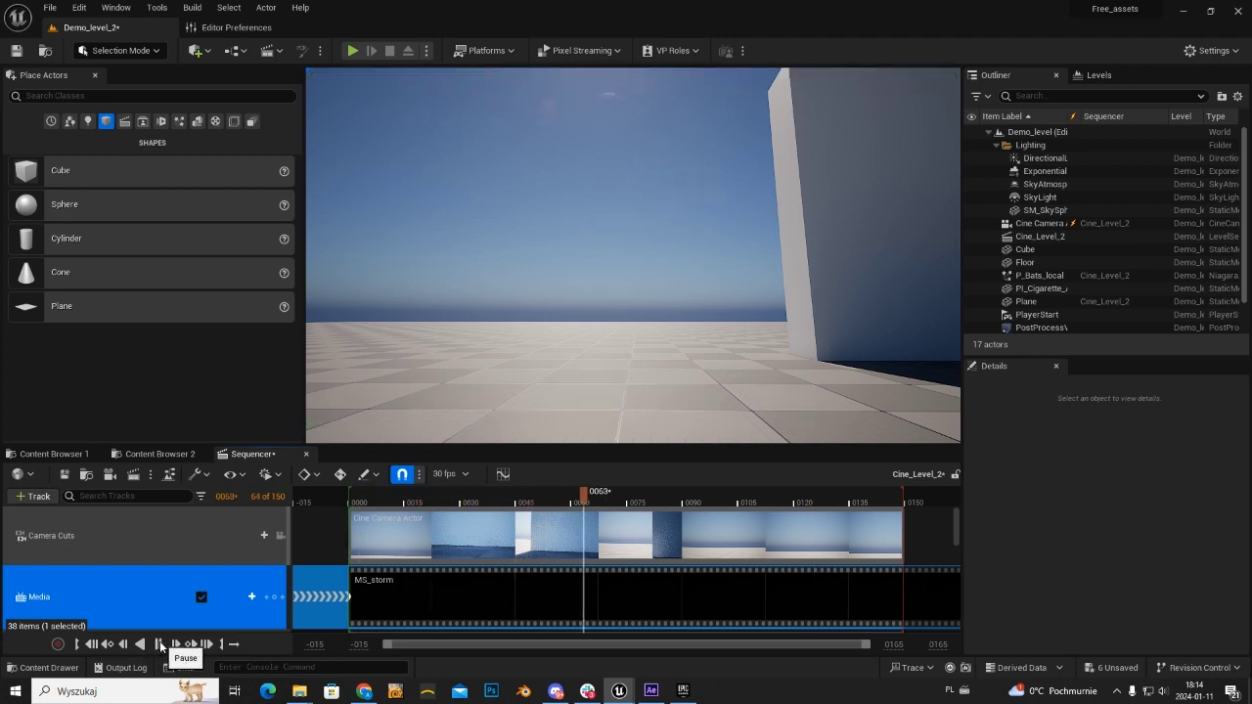
click(160, 644)
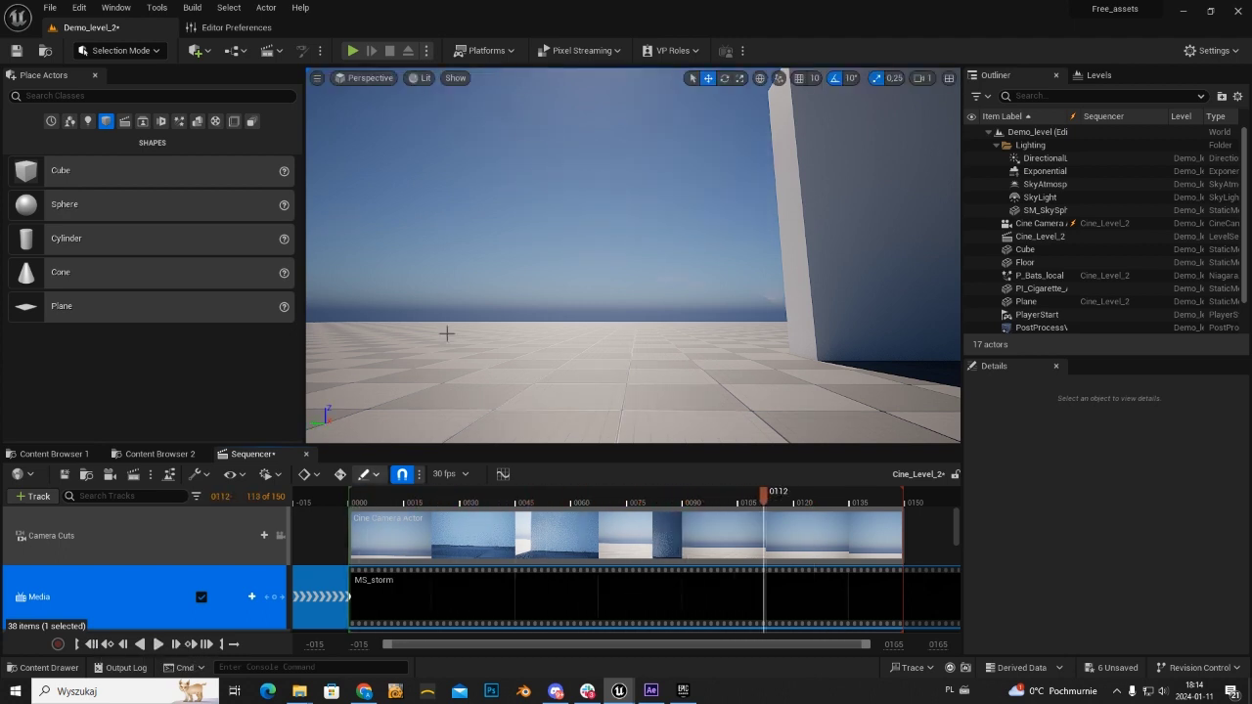
click(605, 200)
key(e)
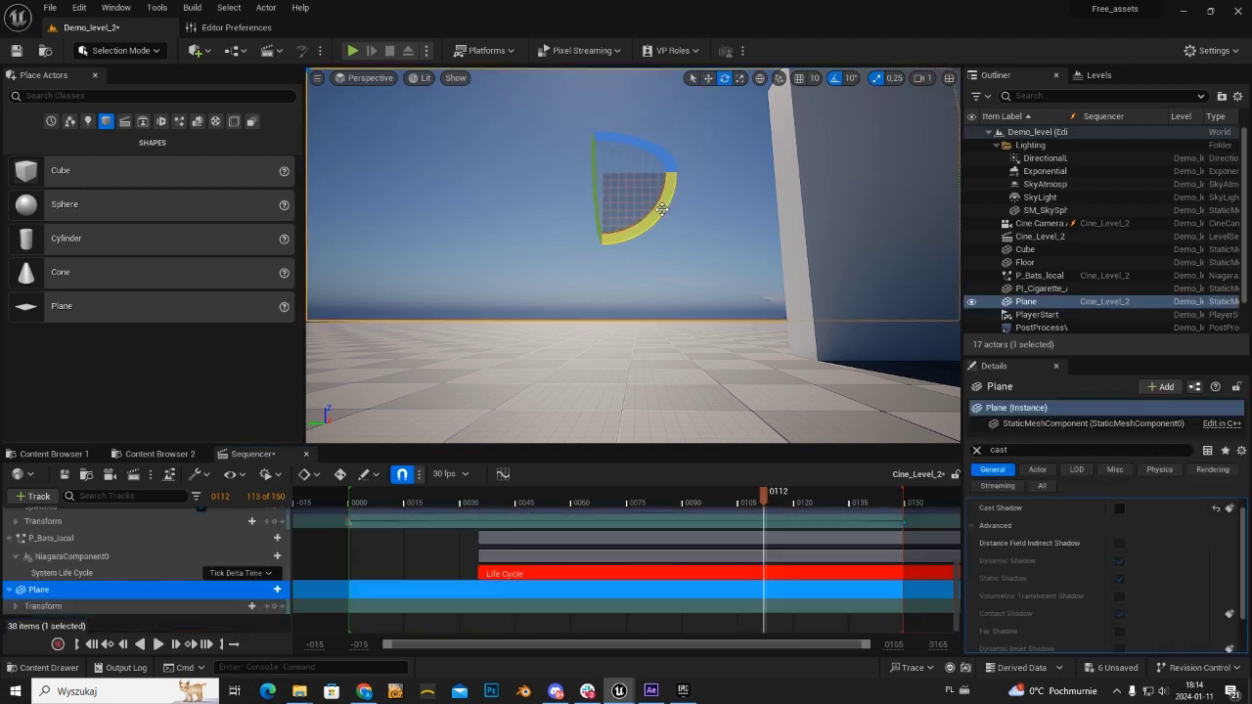
drag(606, 103, 677, 175)
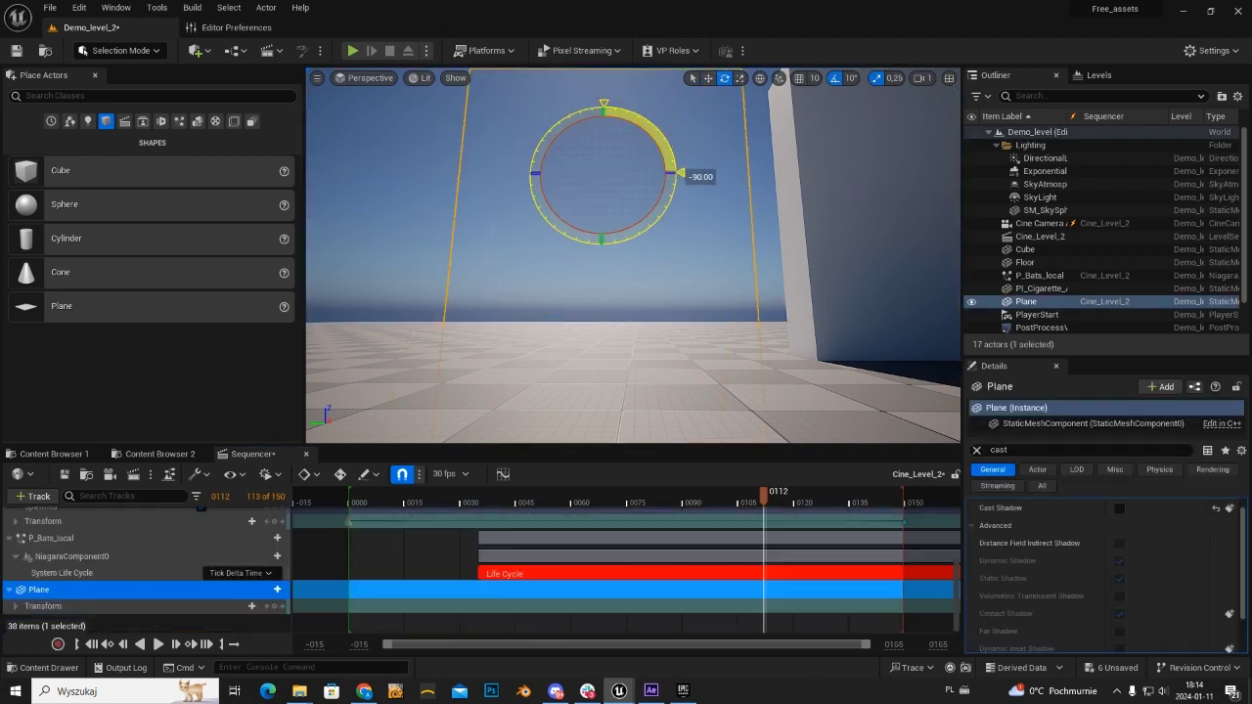
Scale the Plane to 50 × 50, turn its yaw to 270, and replay the sequence
click(977, 450)
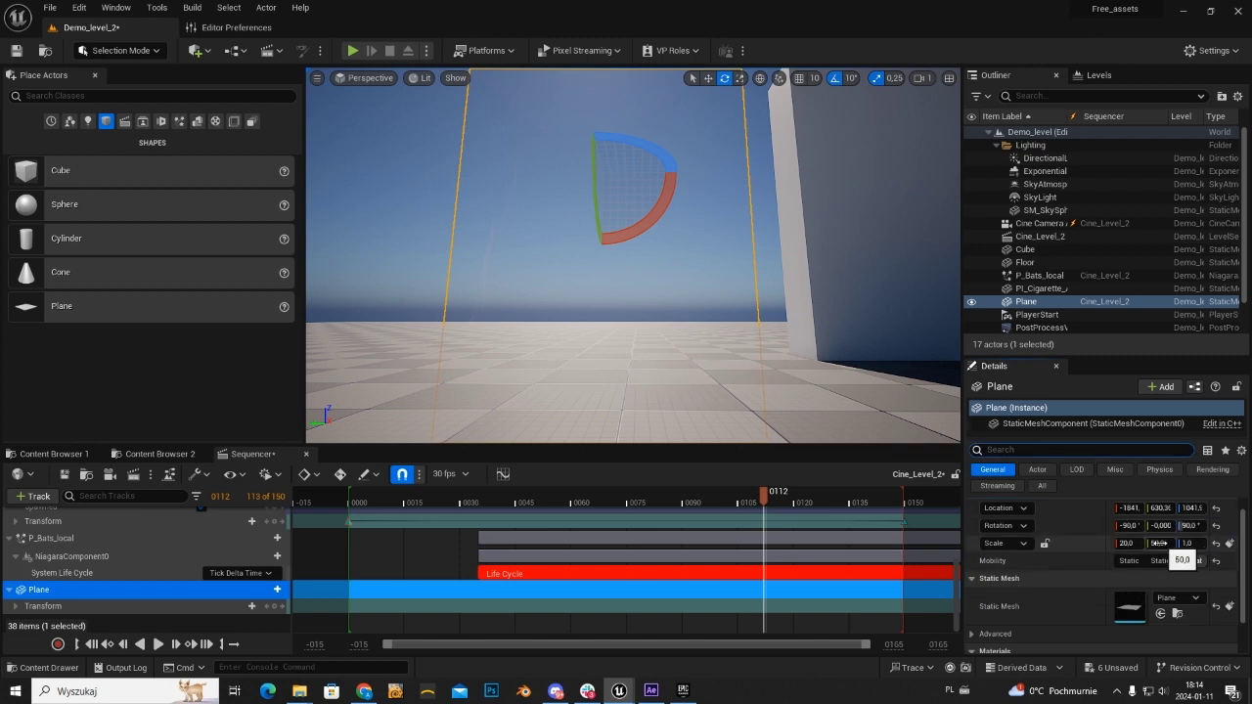
click(1127, 543)
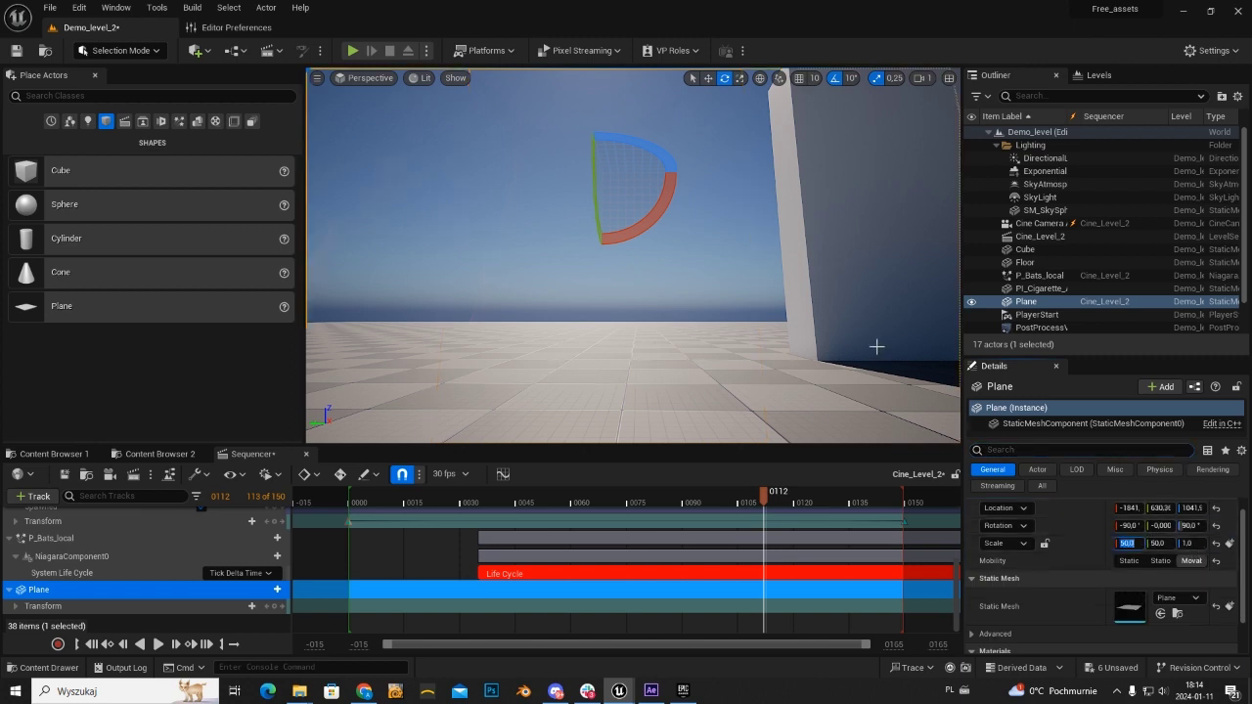
click(98, 645)
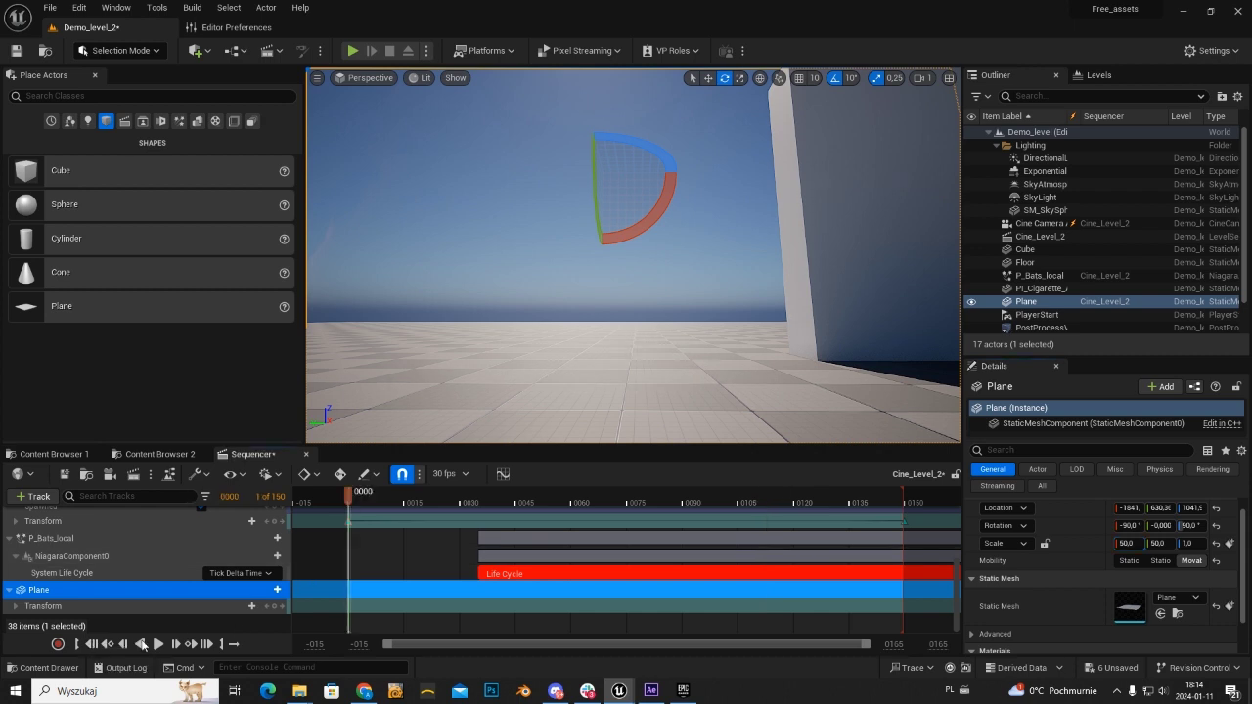
click(158, 644)
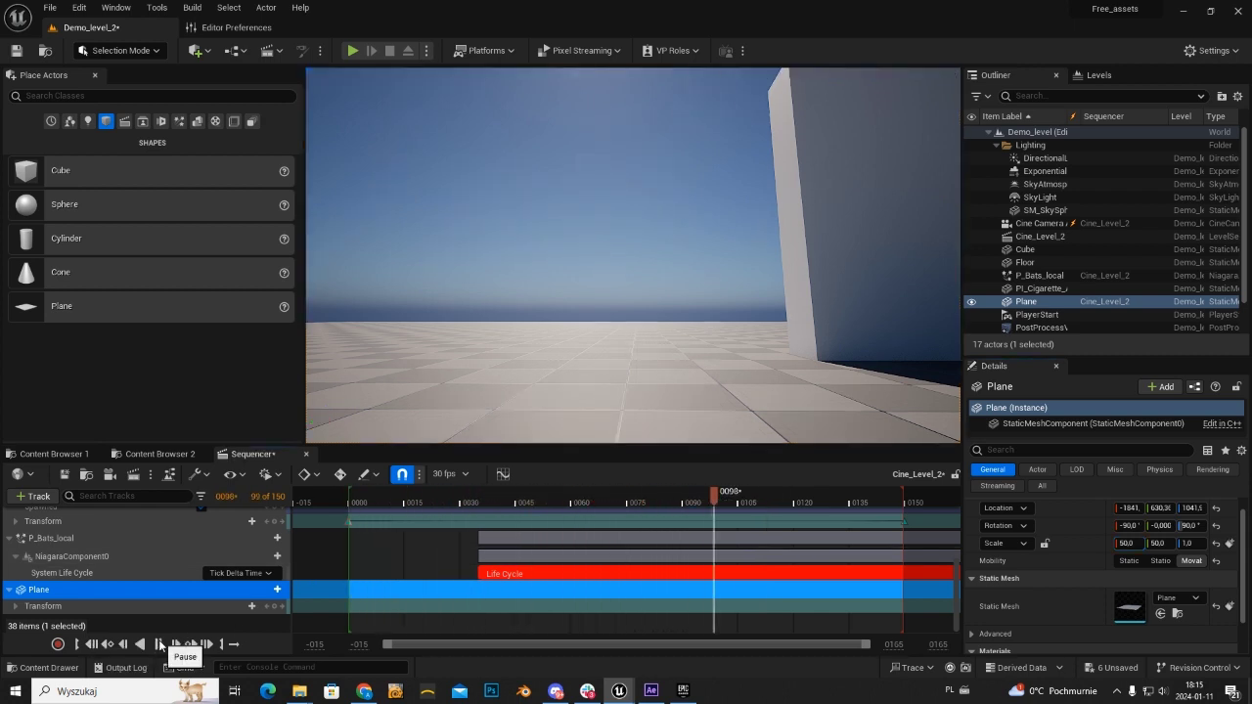
click(159, 644)
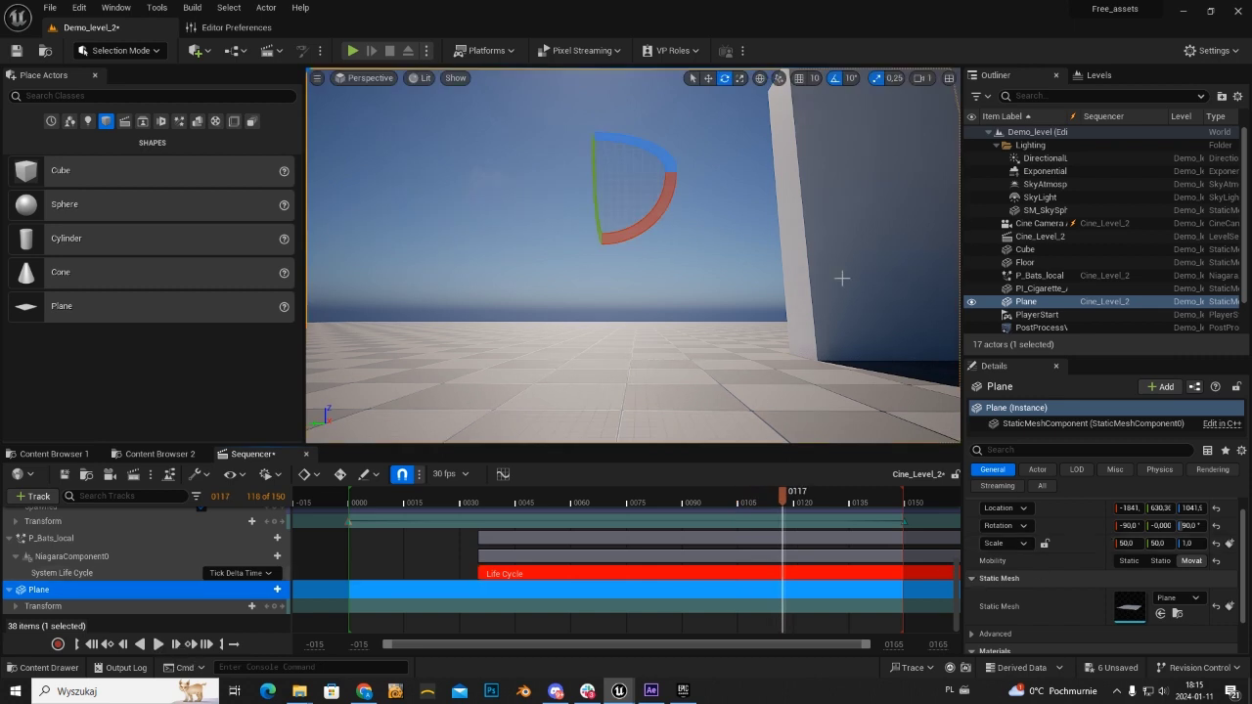
drag(670, 189, 583, 266)
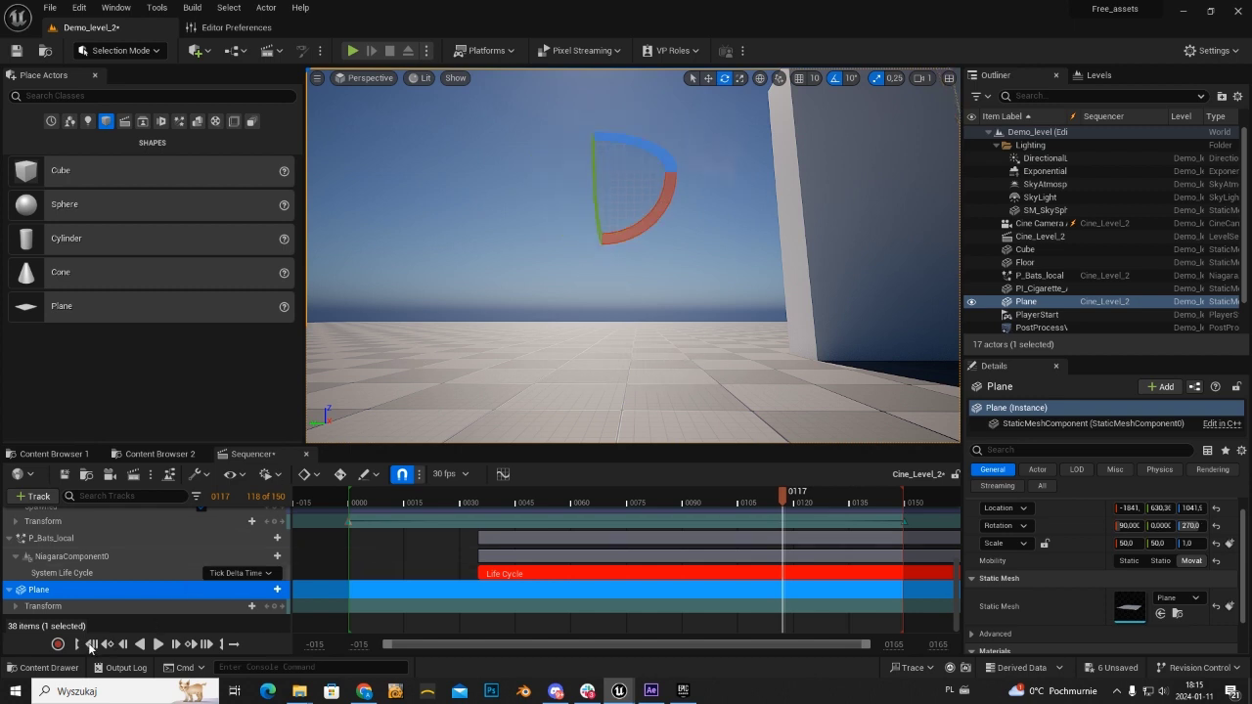
click(91, 643)
click(158, 643)
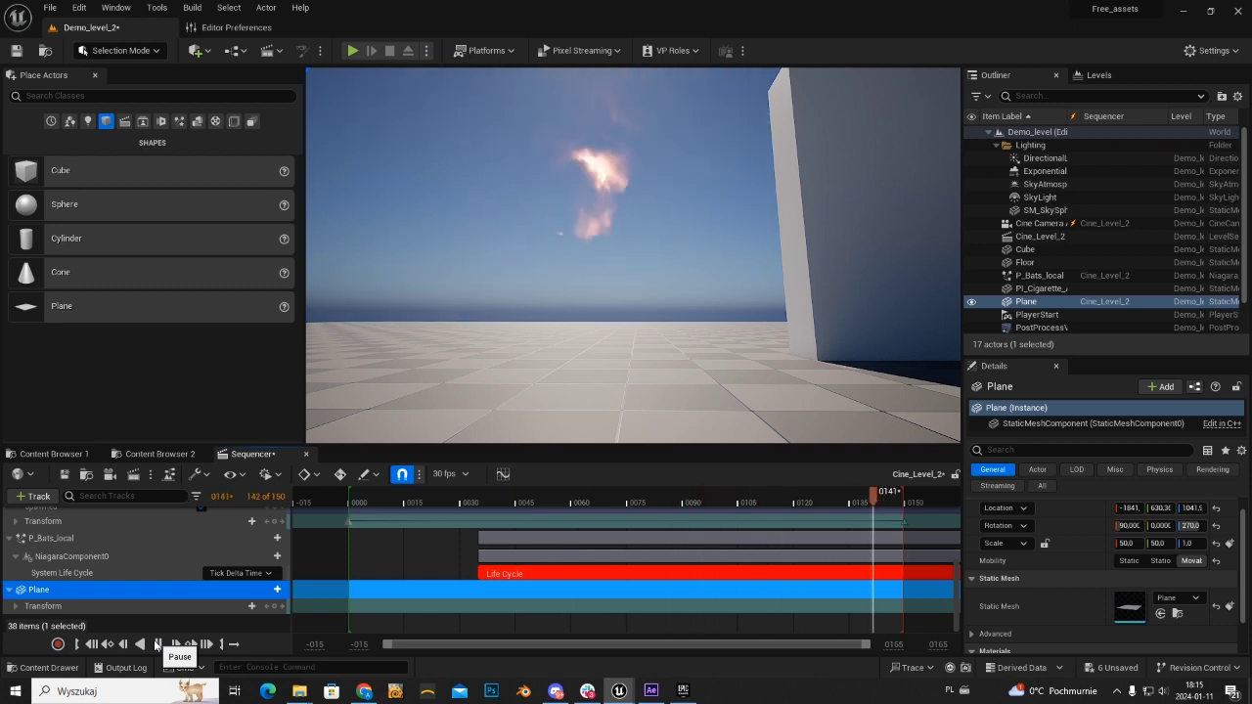
Tilt the DirectionalLight down to a dark sunset angle and replay the sequence
click(1045, 157)
key(f)
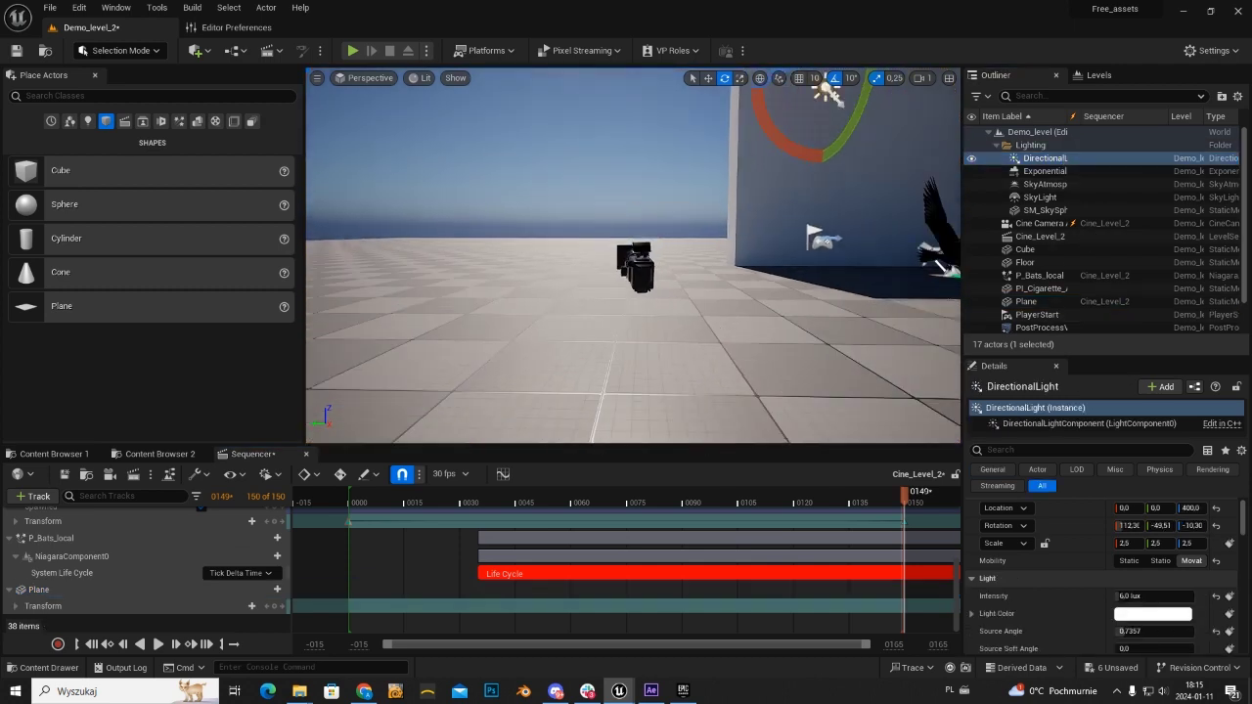
drag(720, 245, 729, 186)
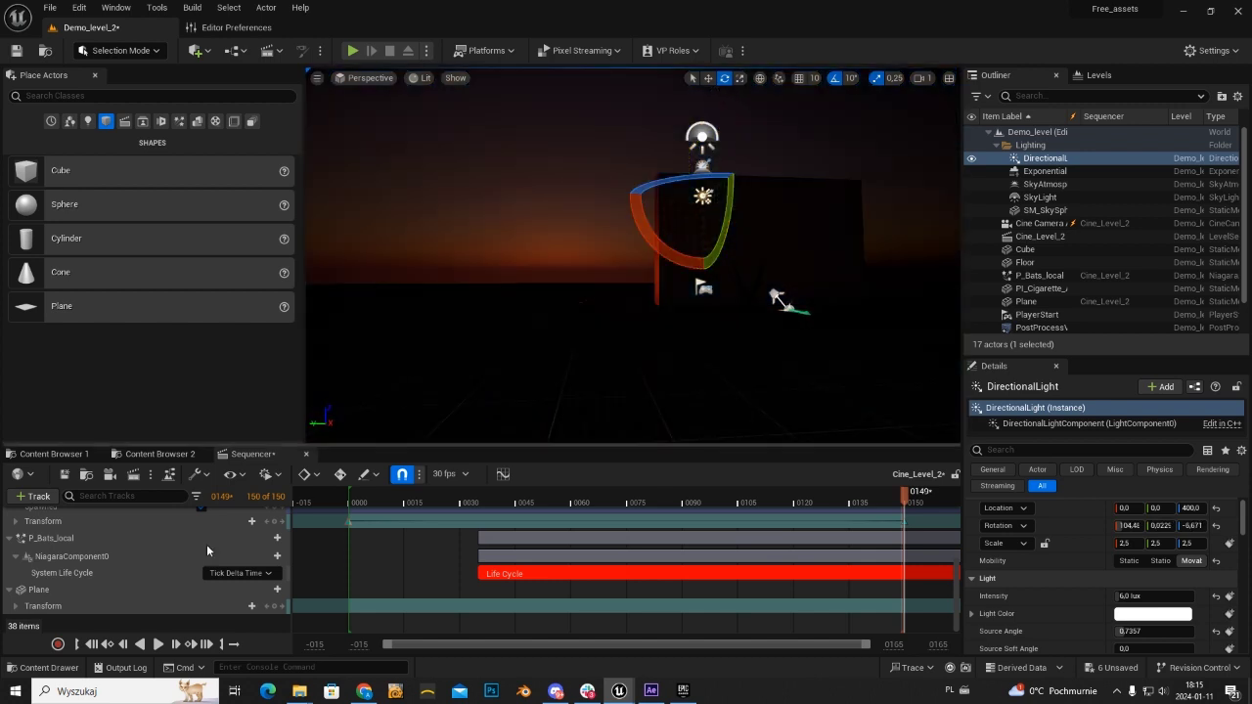
click(95, 644)
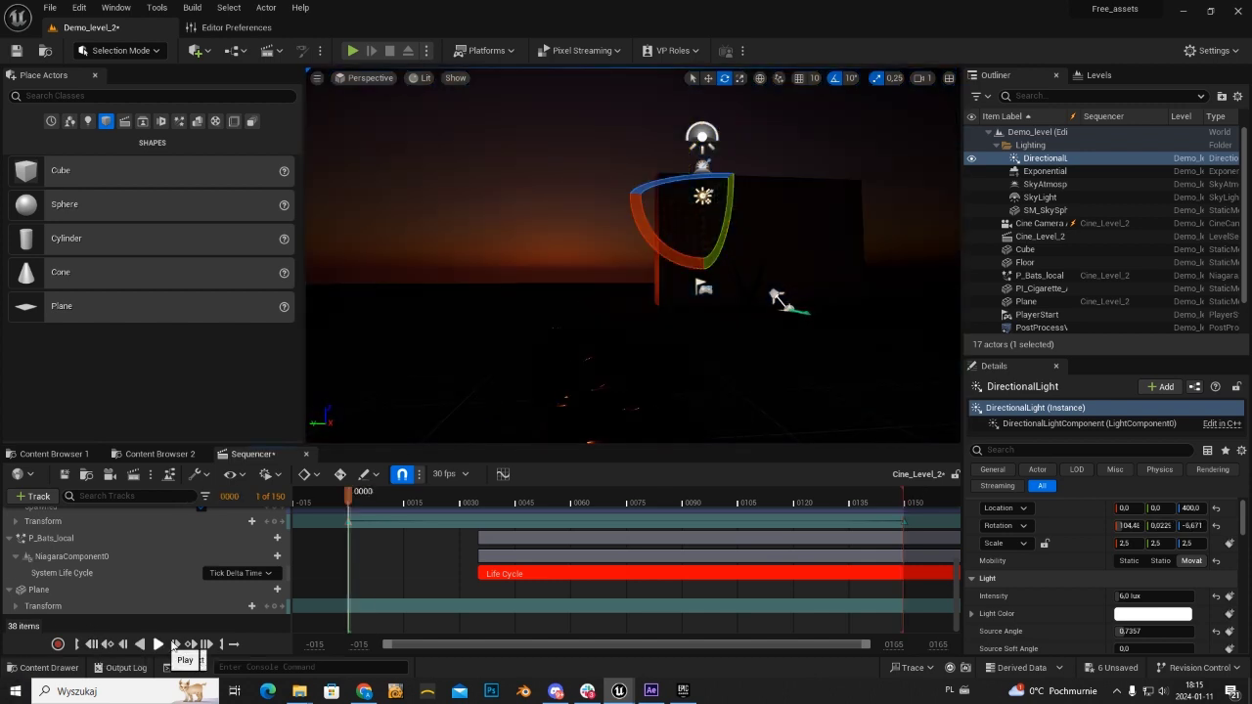
click(173, 644)
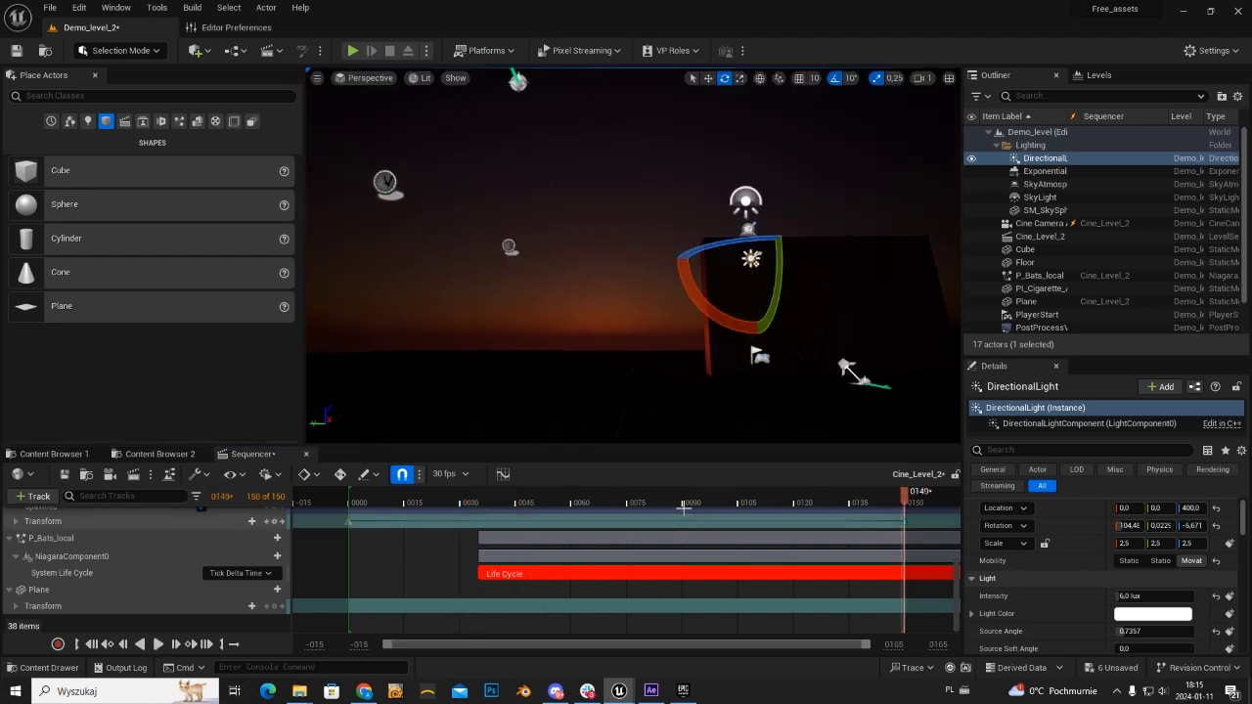
Drag the sequence end out to 428 frames to cover the whole MS_storm clip and play it
scroll(712, 538, up, 3)
scroll(712, 537, up, 1)
ctrl+scroll(683, 555, down, 3)
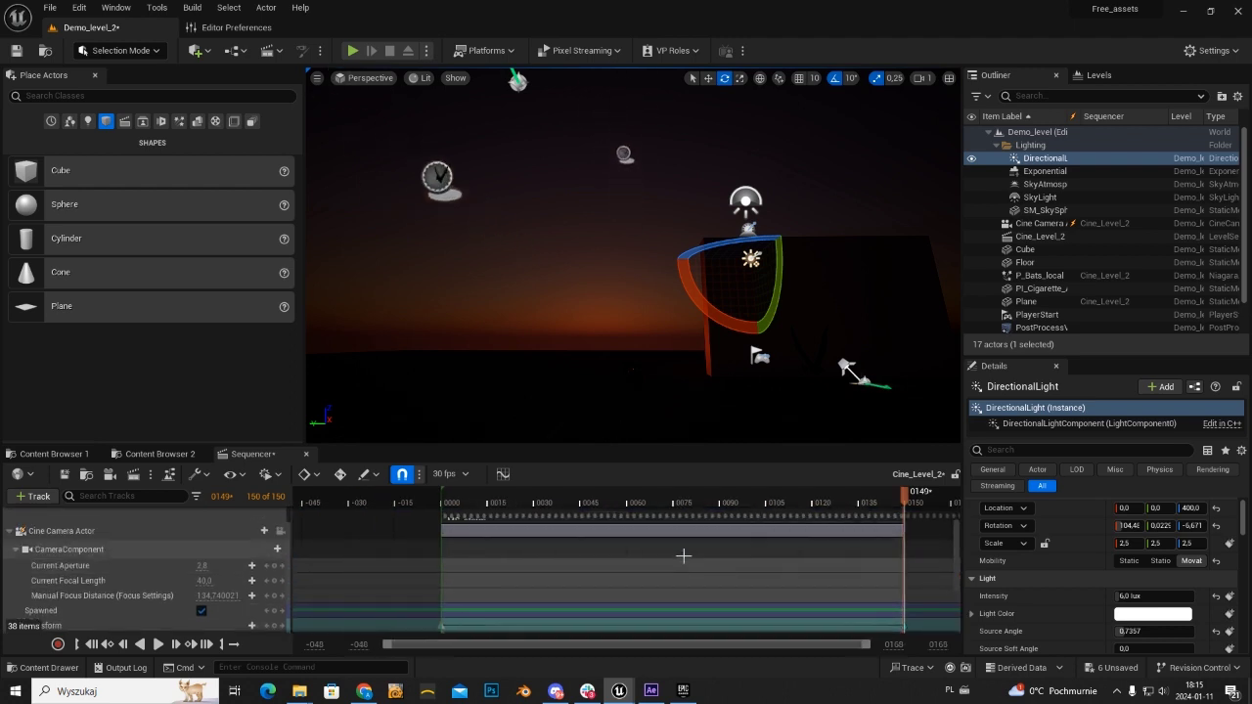
scroll(789, 578, up, 1)
ctrl+scroll(475, 581, down, 3)
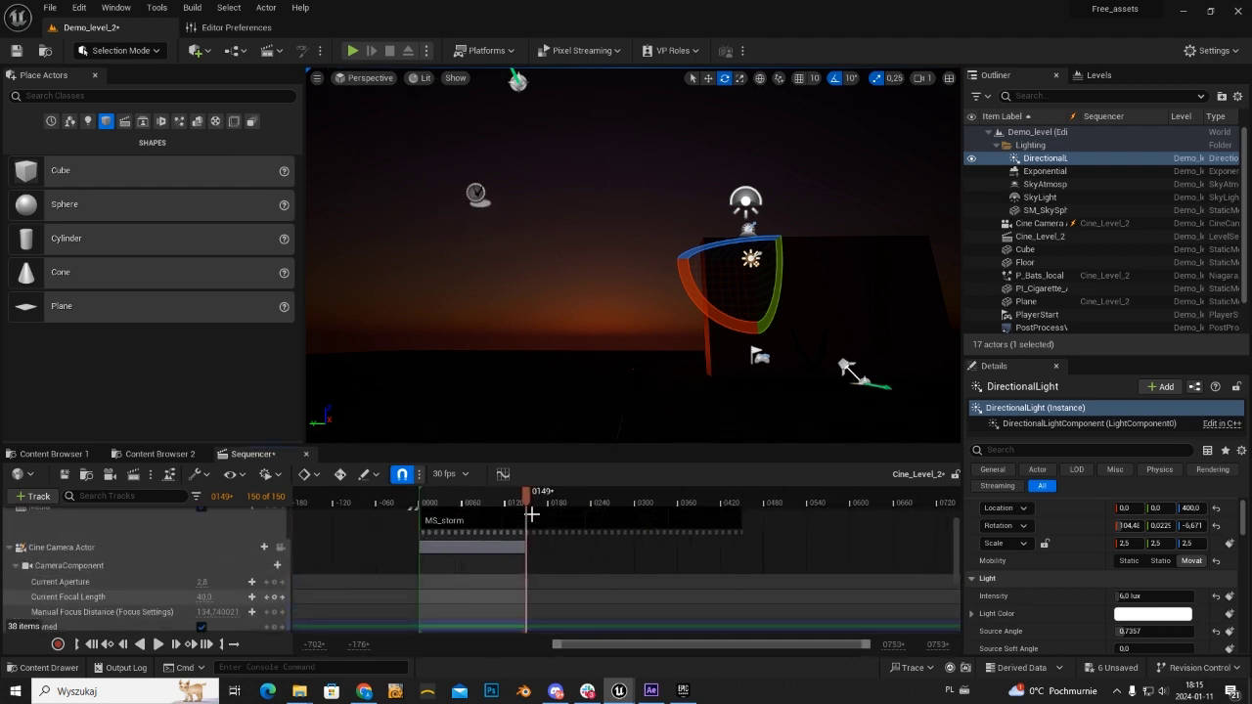
drag(525, 502, 636, 498)
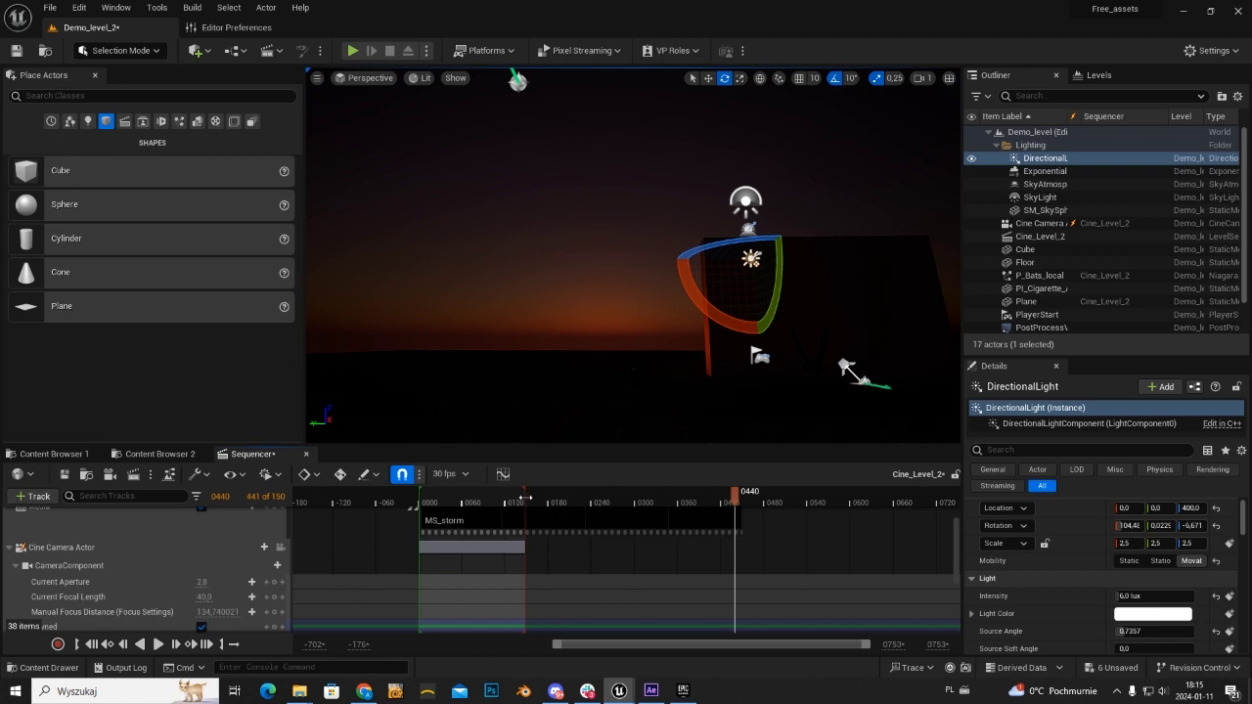
drag(525, 501, 725, 501)
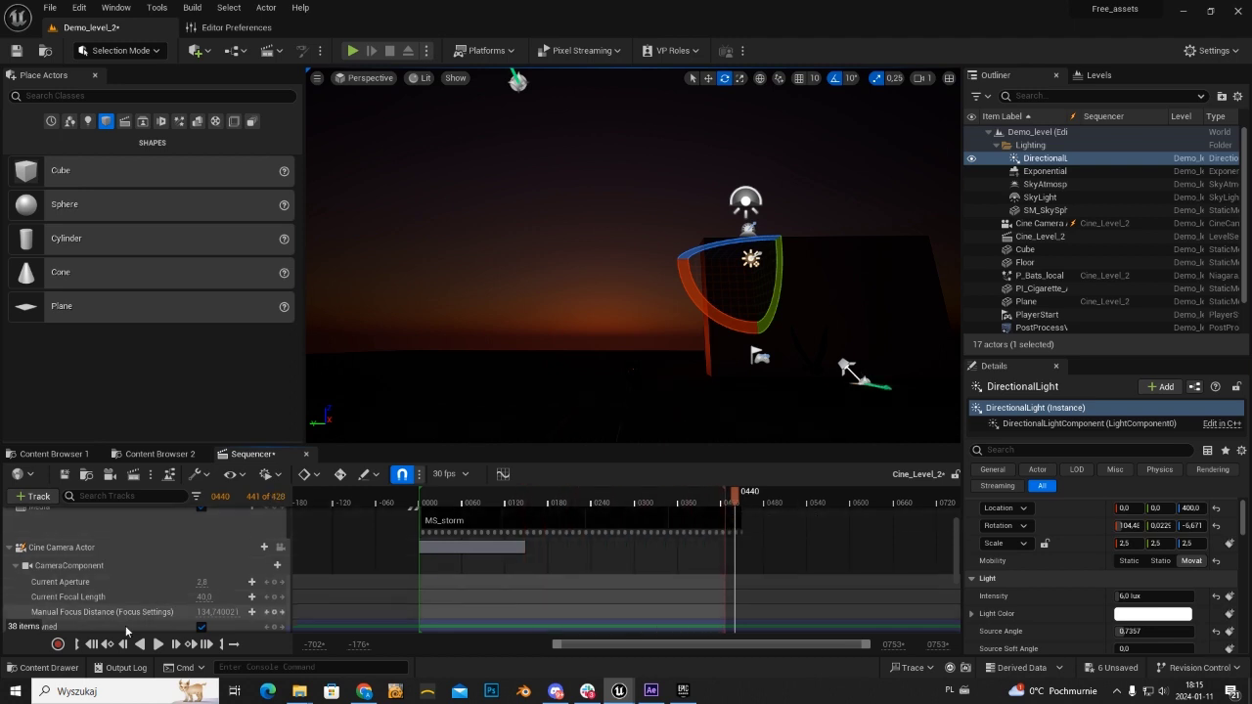
click(91, 644)
click(157, 643)
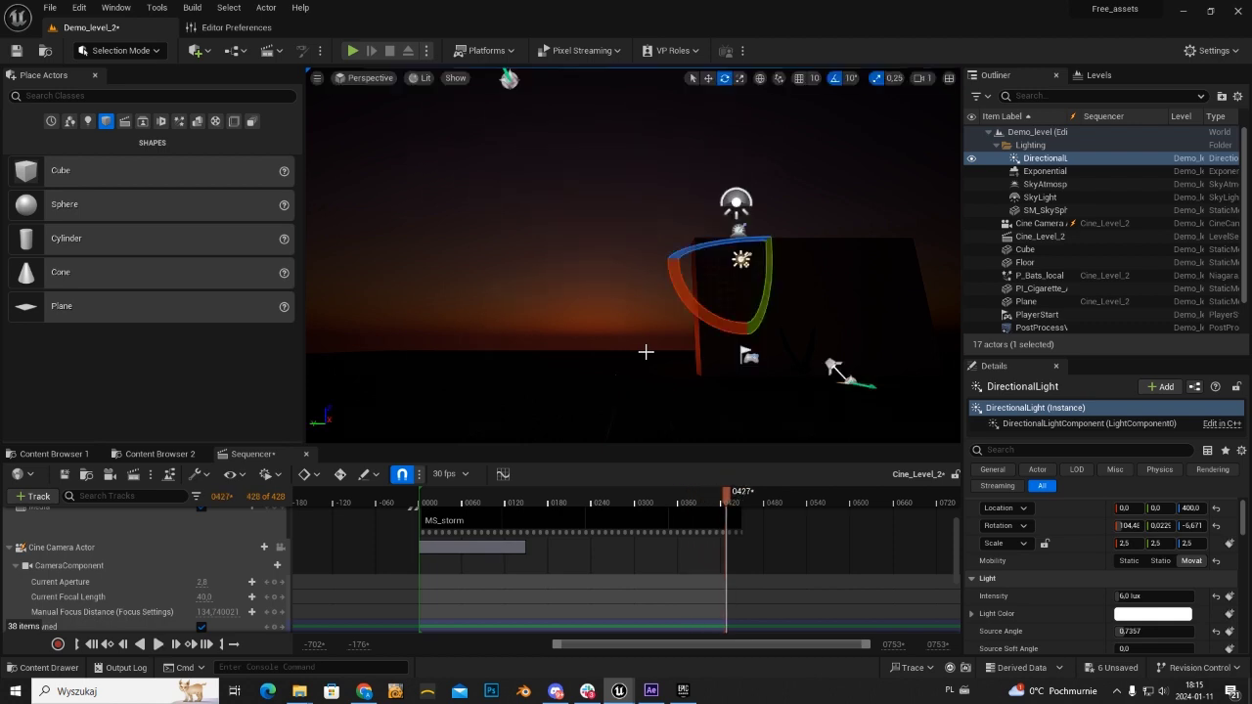
key(alt+z)
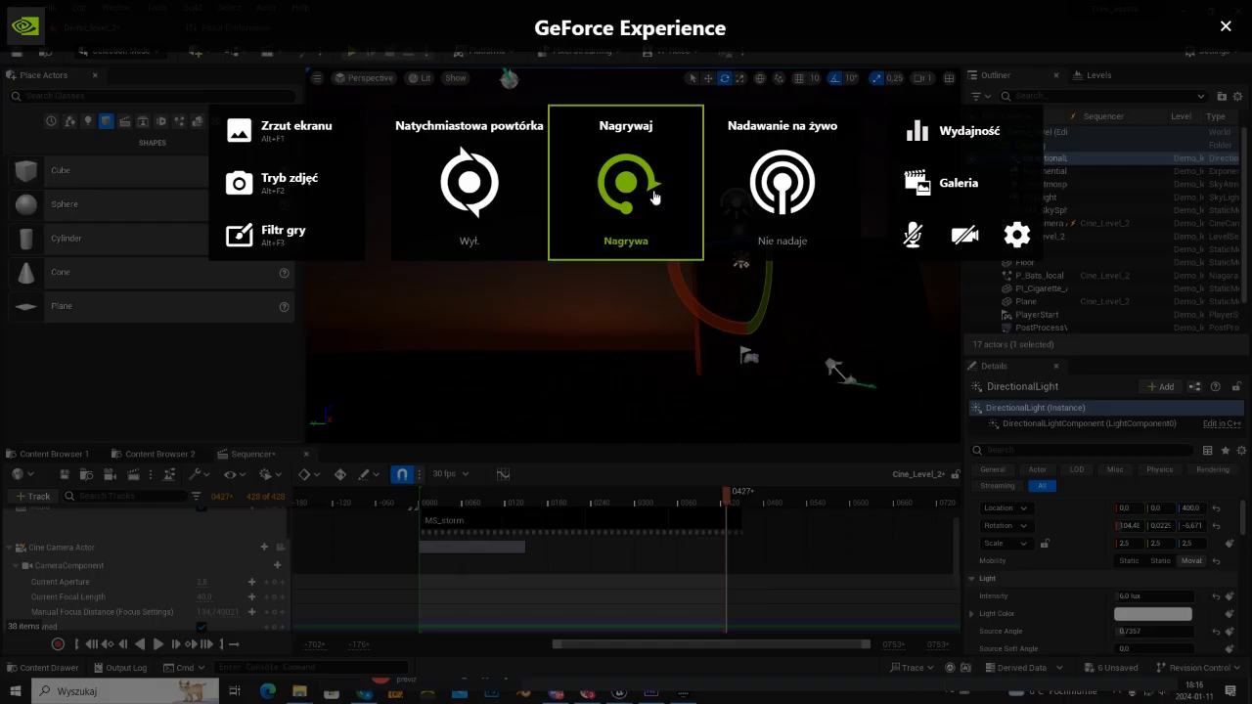
Stop the GeForce Experience screen recording with Nagrywaj
click(651, 195)
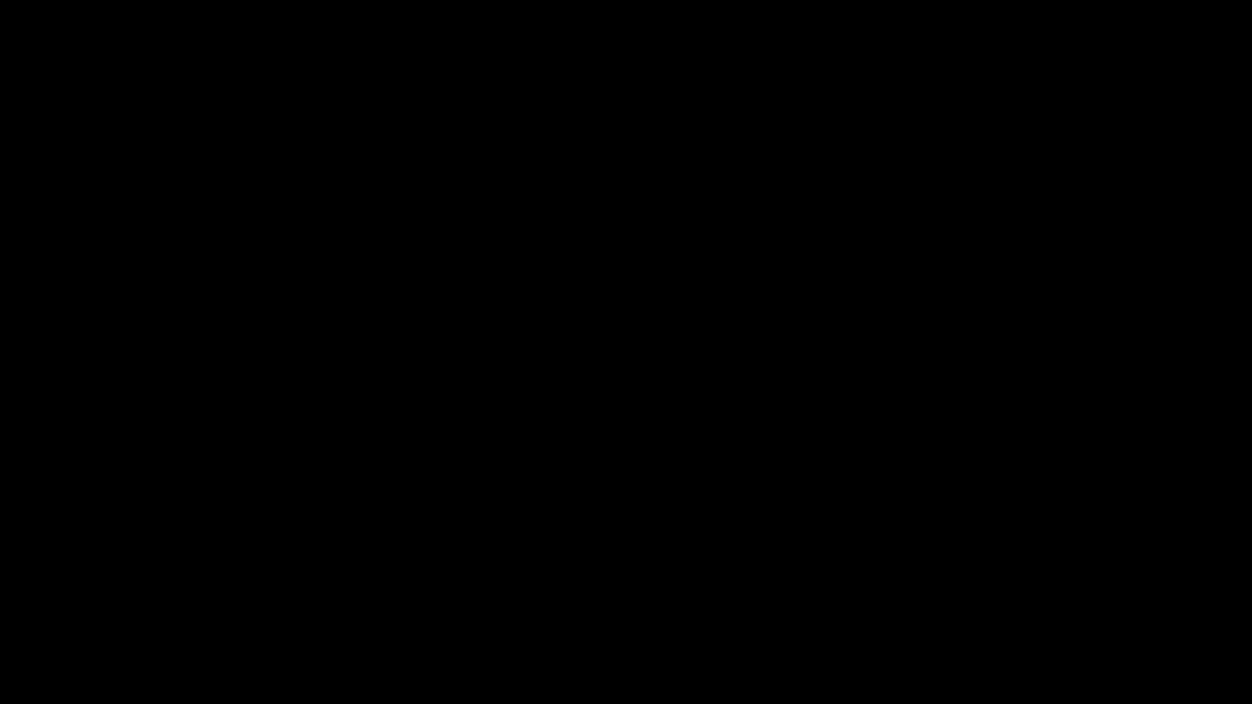